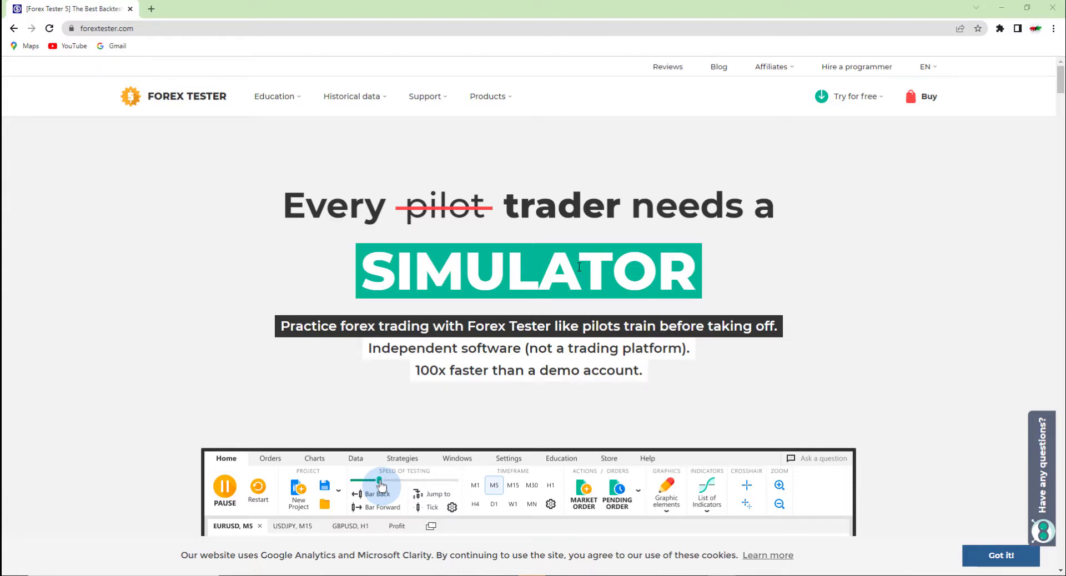
# Scroll to the featured tools carousel and advance it to Risk management, then Timeframes
pyautogui.scroll(-3, 531, 232)
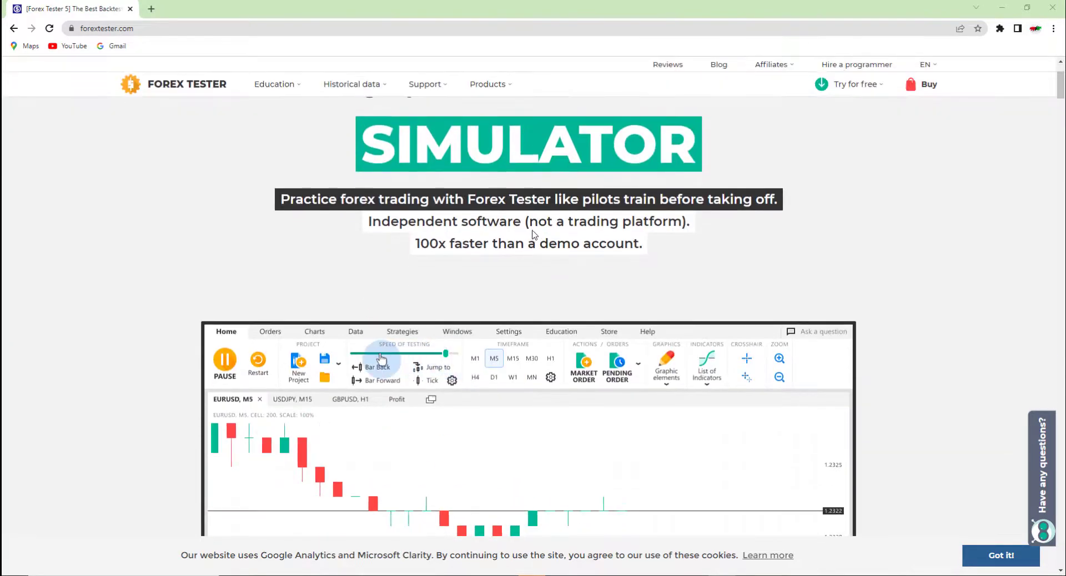
pyautogui.scroll(-3, 552, 237)
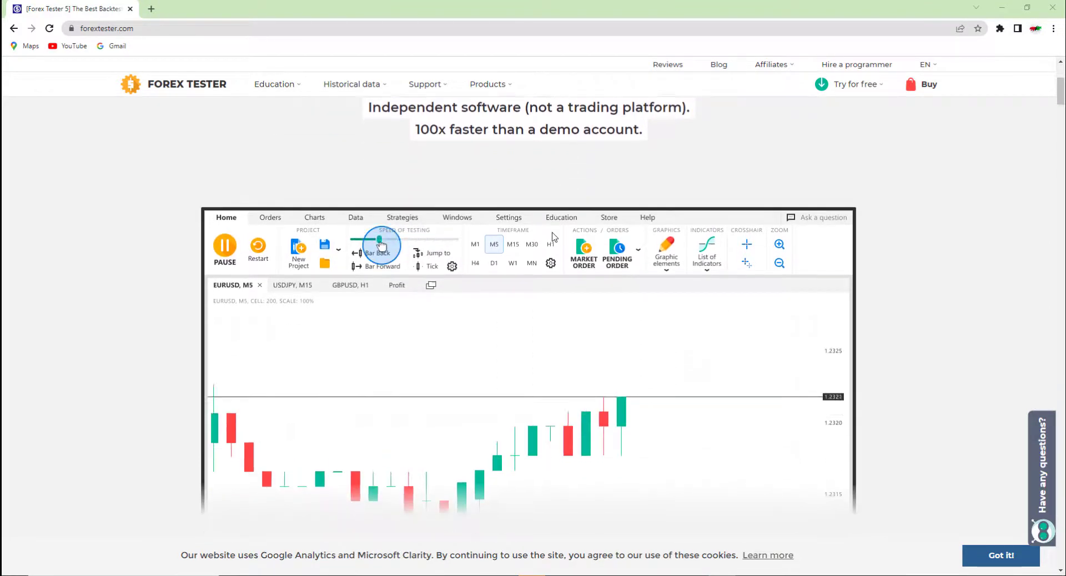
pyautogui.scroll(-2, 552, 237)
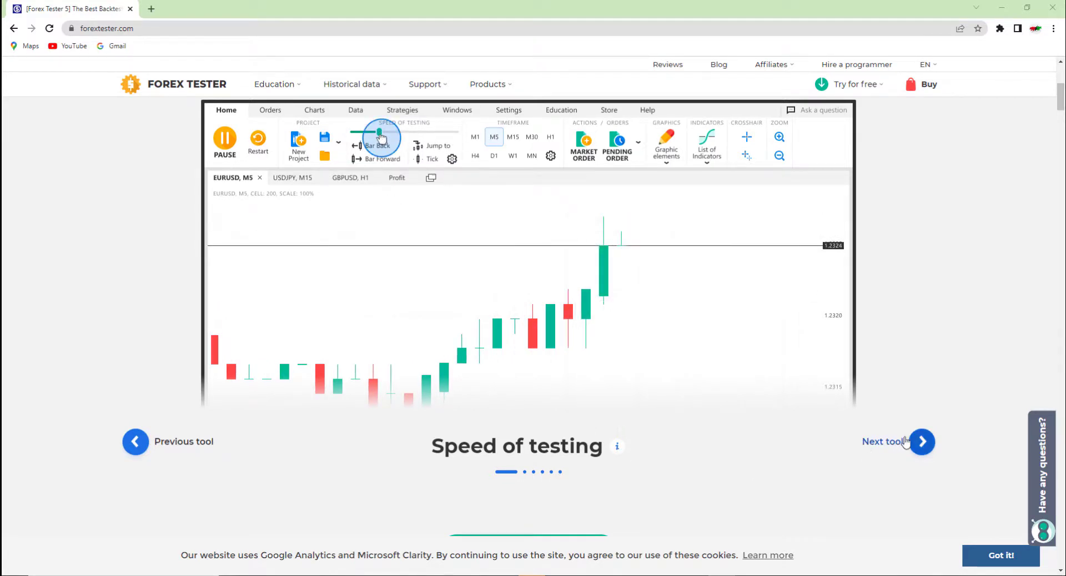
pyautogui.click(929, 447)
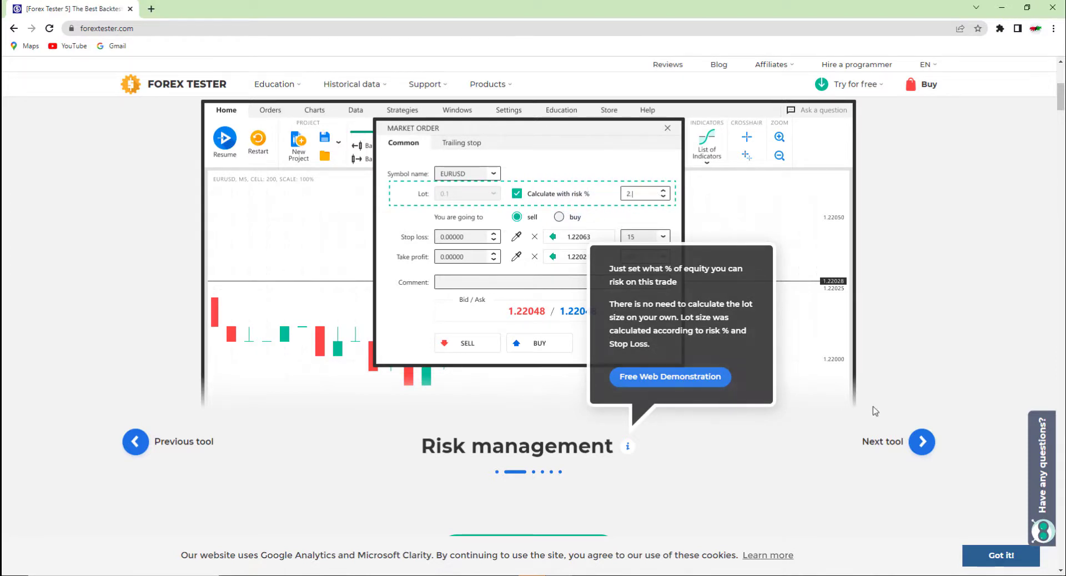
pyautogui.click(922, 442)
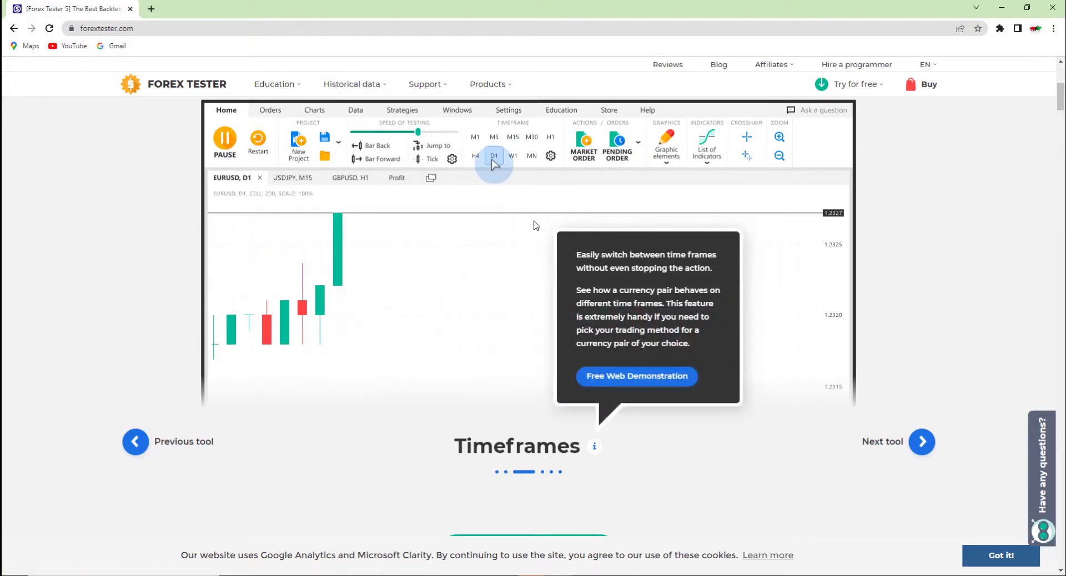
# Continue through Risk/Reward, Indicators & Graphic Tools and Charts, cycling back to the start
pyautogui.click(921, 443)
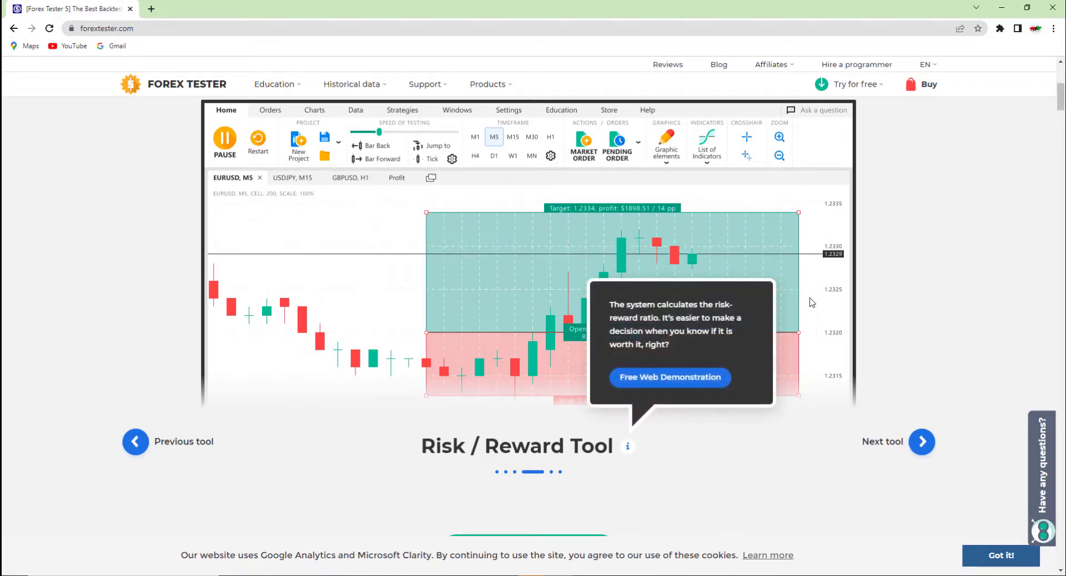
pyautogui.click(922, 451)
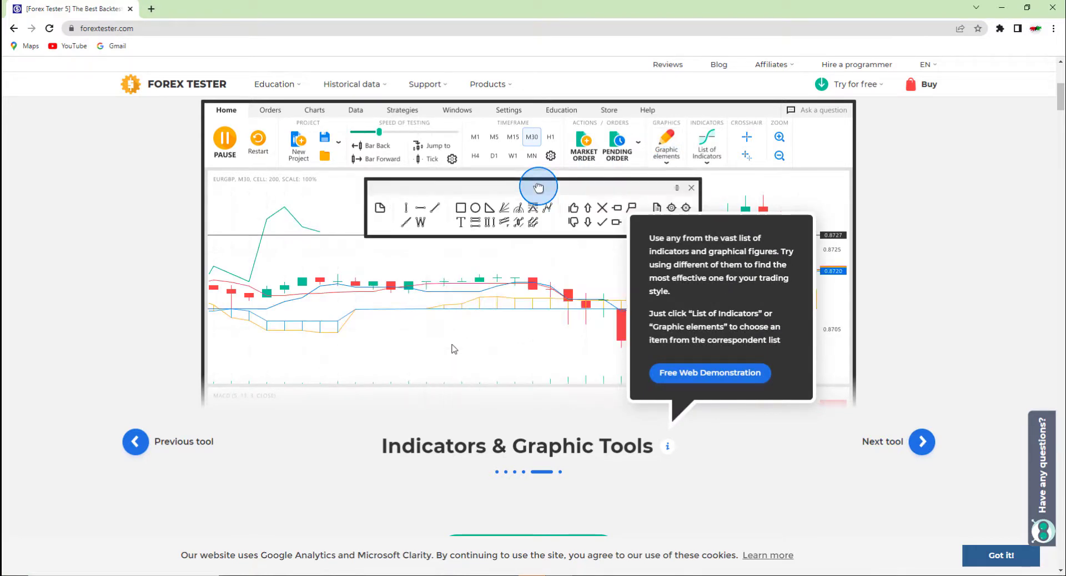
pyautogui.click(923, 443)
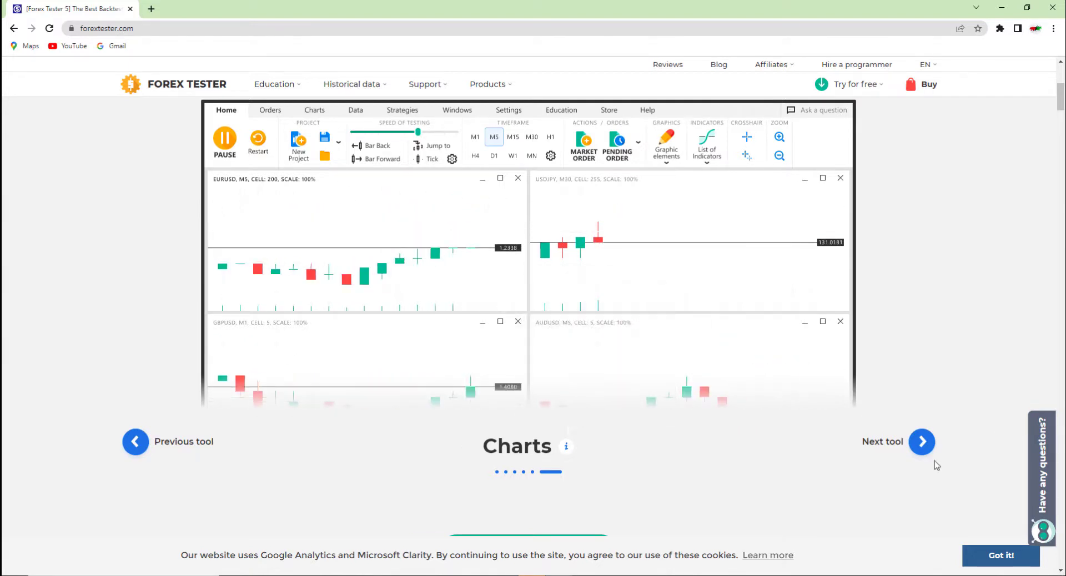
pyautogui.click(922, 447)
pyautogui.scroll(-10, 389, 315)
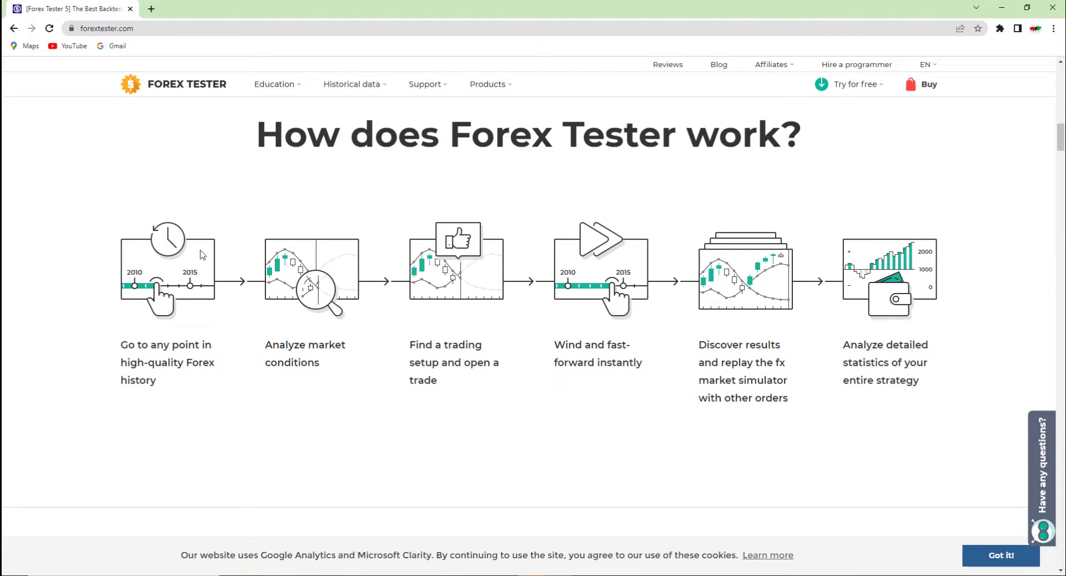
pyautogui.scroll(1, 230, 225)
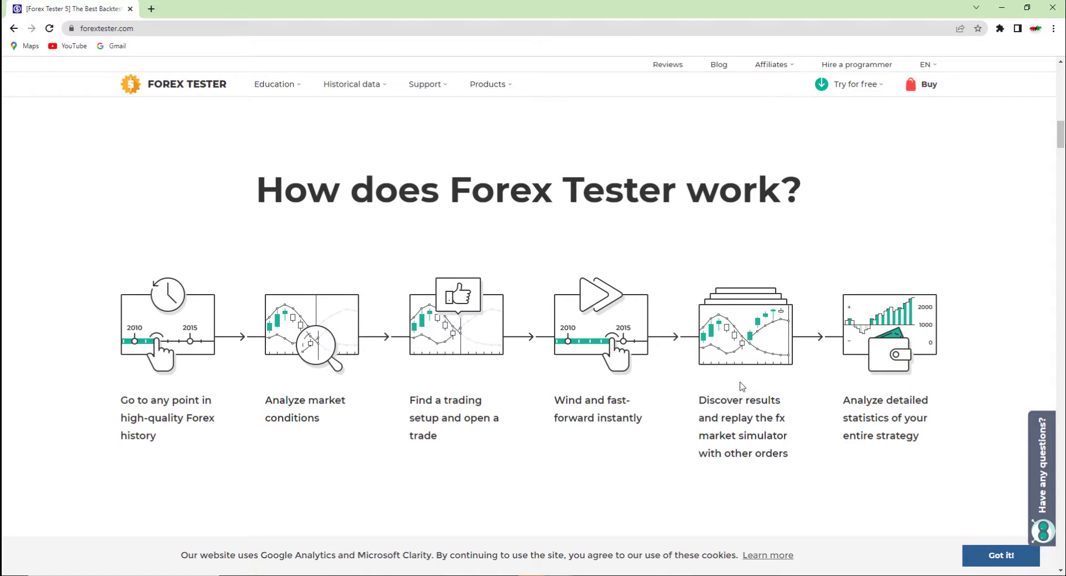
# Scroll down to the 'What you get with Forex Tester' feature list
pyautogui.scroll(-10, 883, 315)
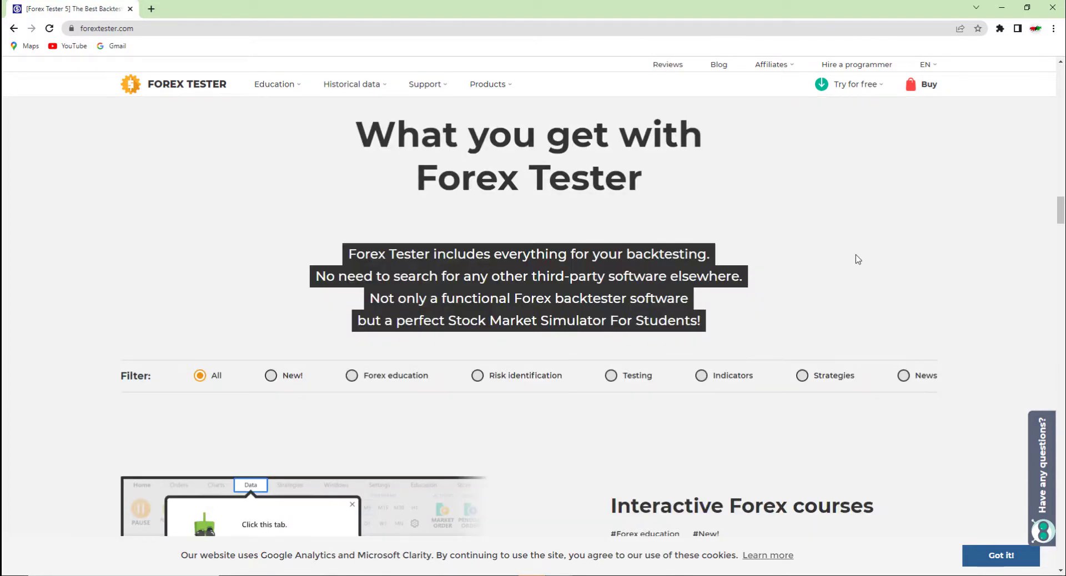
pyautogui.scroll(-2, 862, 260)
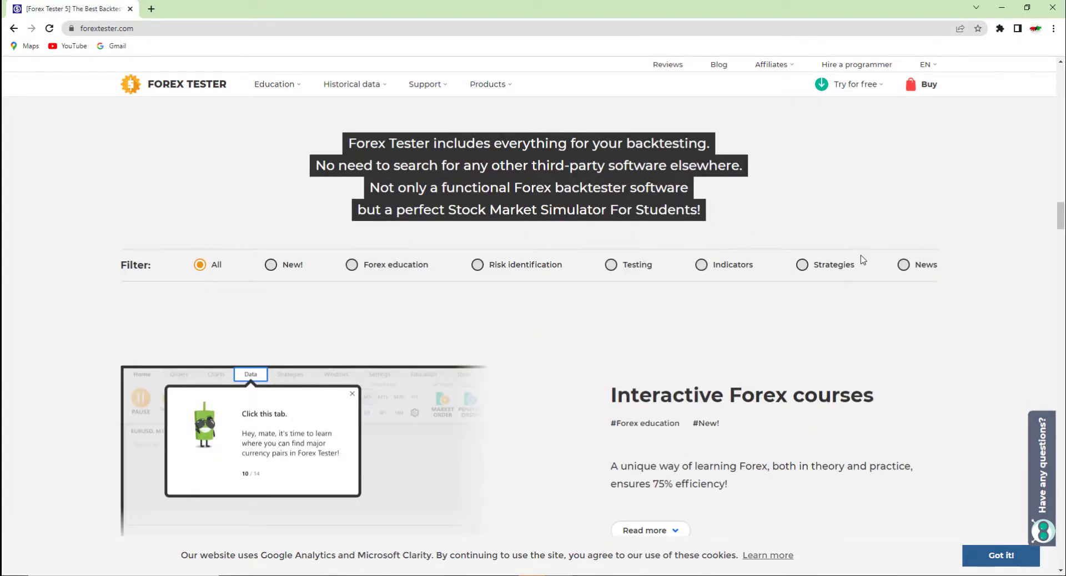
pyautogui.scroll(-1, 863, 260)
pyautogui.scroll(-1, 862, 261)
pyautogui.scroll(-2, 856, 273)
pyautogui.scroll(2, 731, 319)
pyautogui.scroll(-3, 748, 321)
pyautogui.scroll(-2, 770, 329)
pyautogui.scroll(-4, 771, 329)
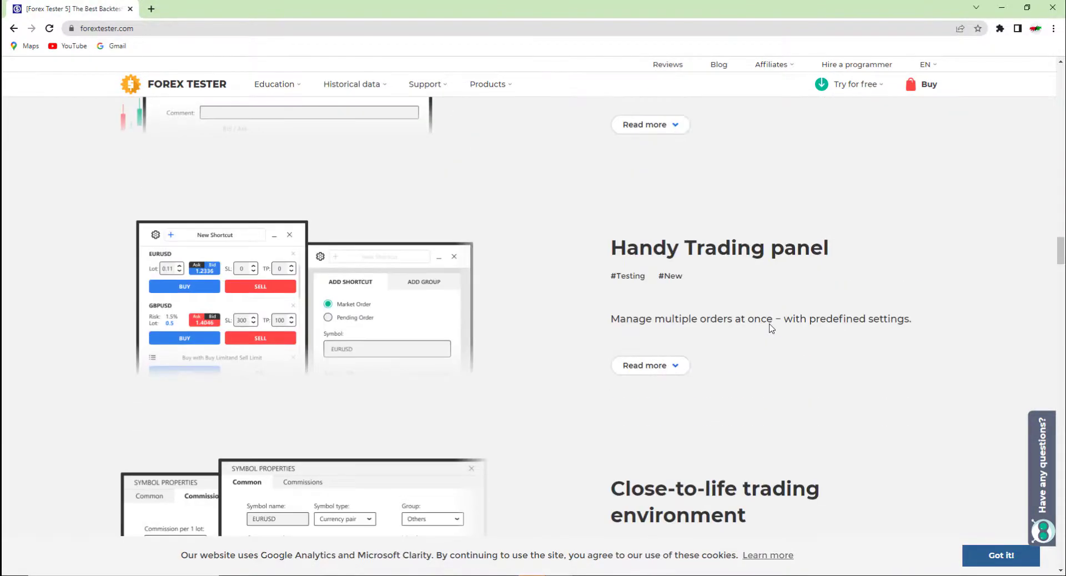
pyautogui.scroll(-3, 771, 329)
pyautogui.scroll(-3, 771, 329)
pyautogui.scroll(-1, 771, 329)
pyautogui.scroll(-2, 771, 329)
pyautogui.scroll(-1, 771, 328)
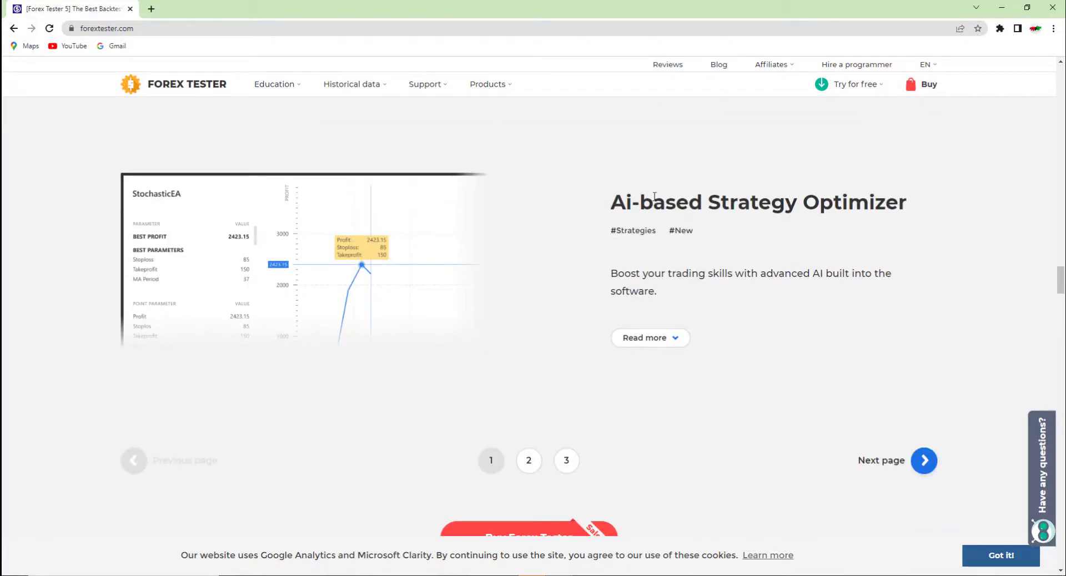
pyautogui.scroll(1, 777, 278)
pyautogui.scroll(1, 722, 306)
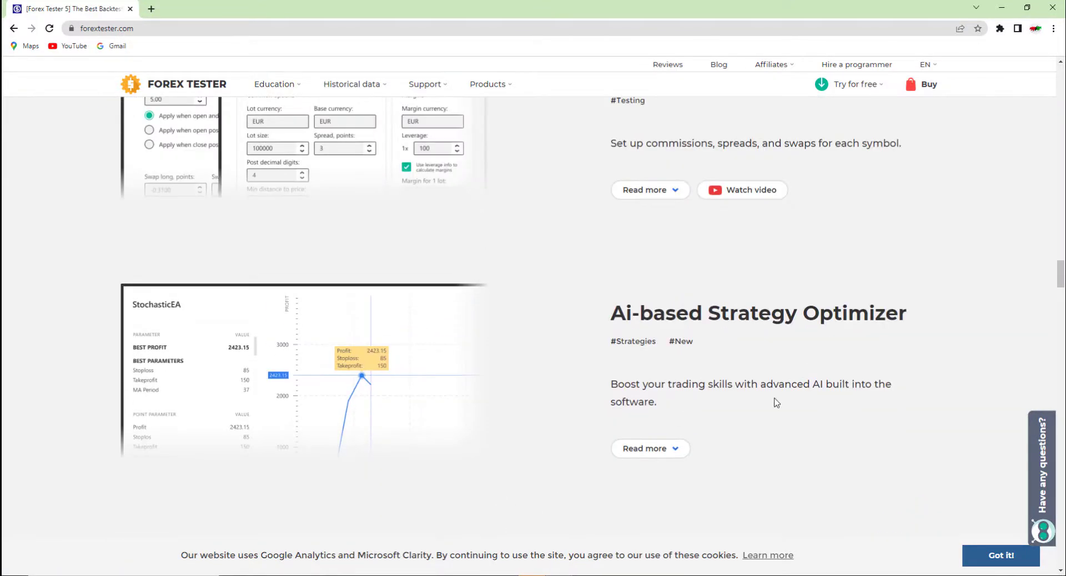
pyautogui.scroll(-2, 774, 400)
pyautogui.scroll(-1, 731, 398)
pyautogui.scroll(-2, 728, 396)
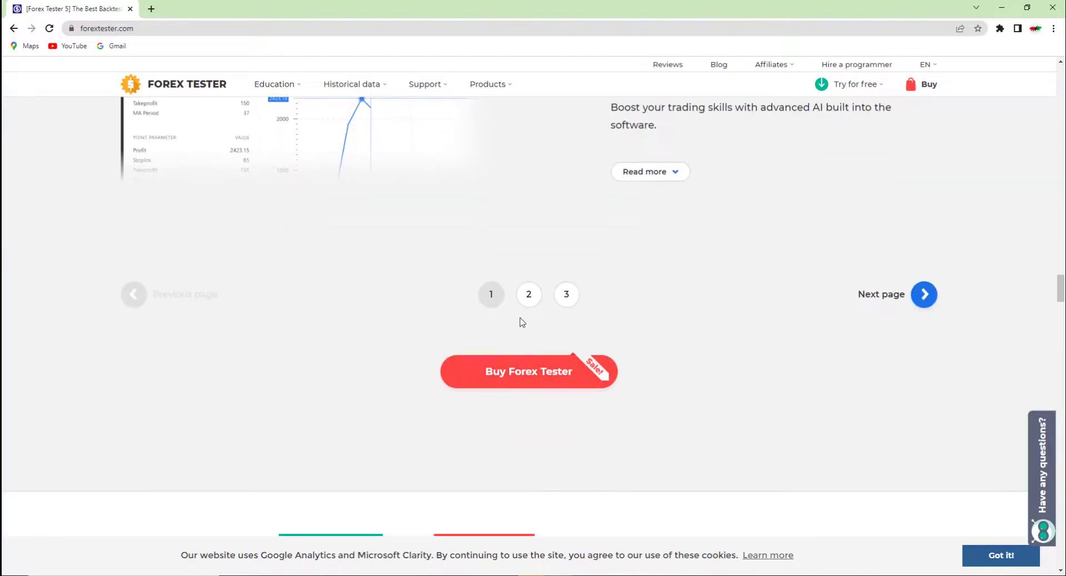
pyautogui.scroll(-1, 530, 247)
# Show the second page of feature articles and read through it
pyautogui.click(529, 240)
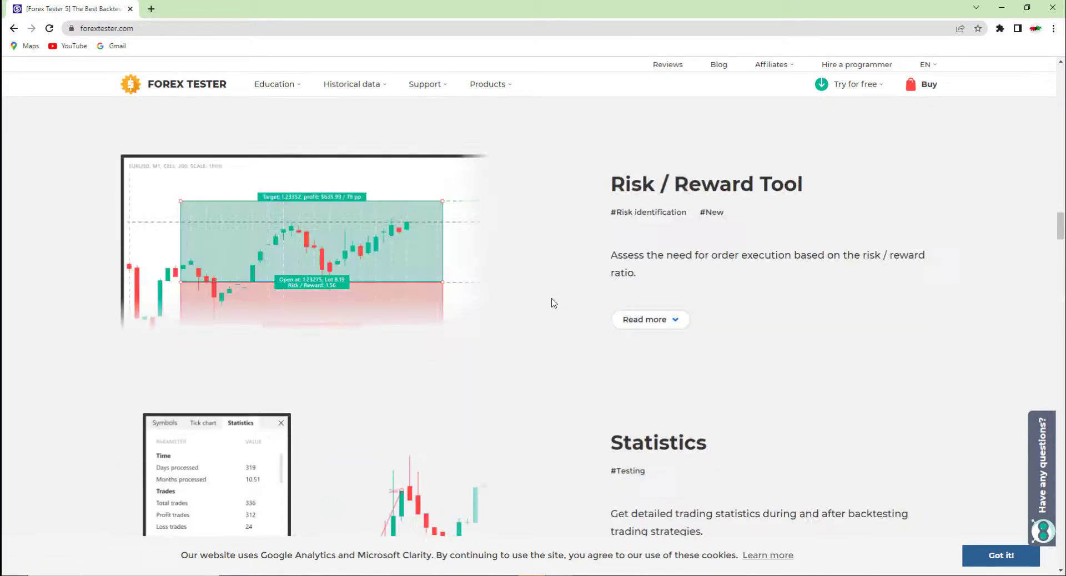
pyautogui.scroll(-3, 554, 302)
pyautogui.scroll(-3, 553, 302)
pyautogui.scroll(-4, 554, 303)
pyautogui.scroll(-1, 553, 303)
pyautogui.scroll(-3, 553, 305)
pyautogui.scroll(-6, 554, 306)
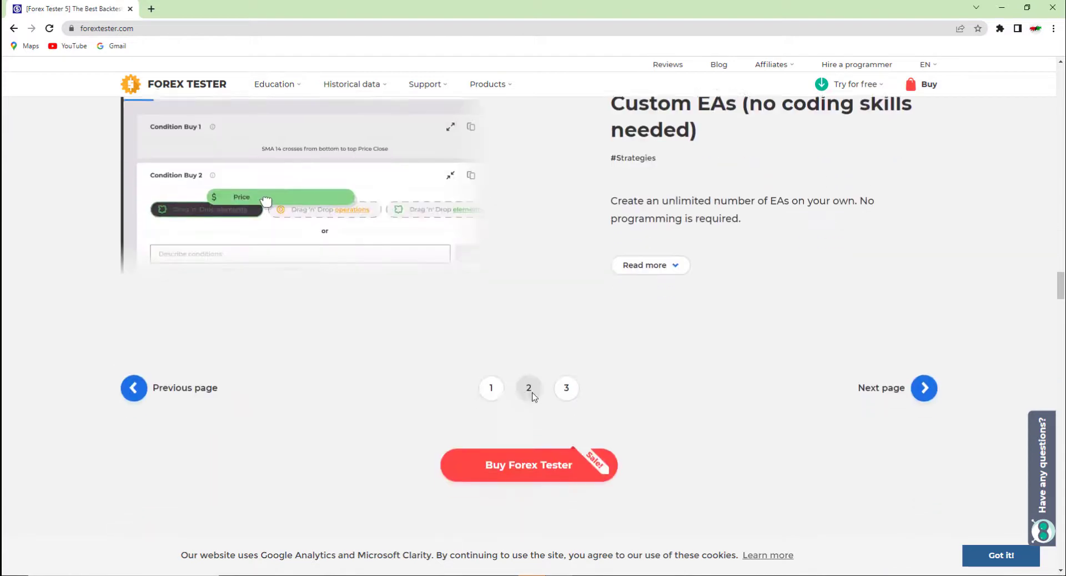
pyautogui.scroll(1, 533, 395)
pyautogui.scroll(-2, 561, 413)
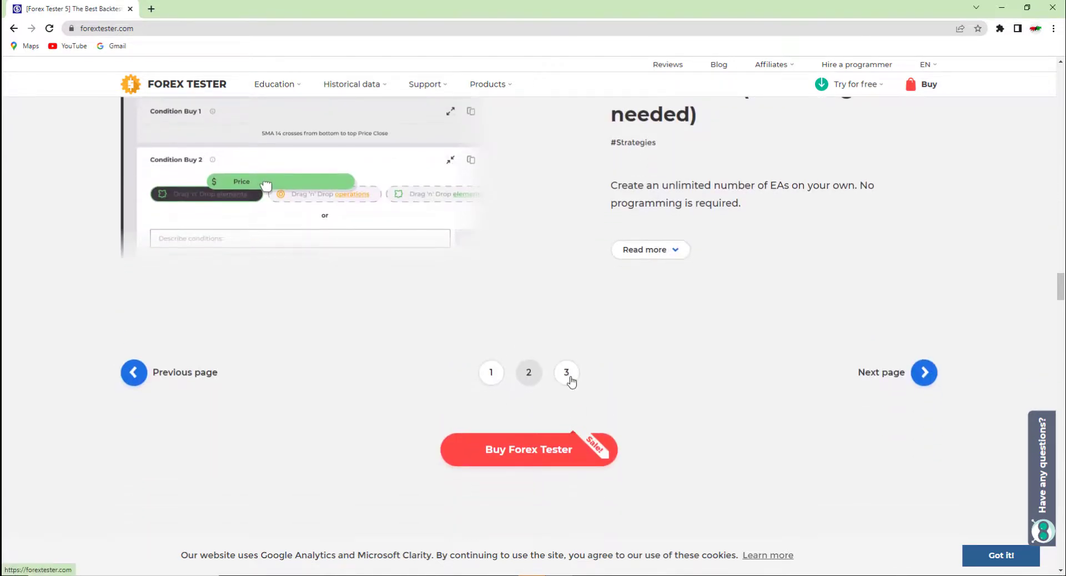
pyautogui.scroll(2, 590, 333)
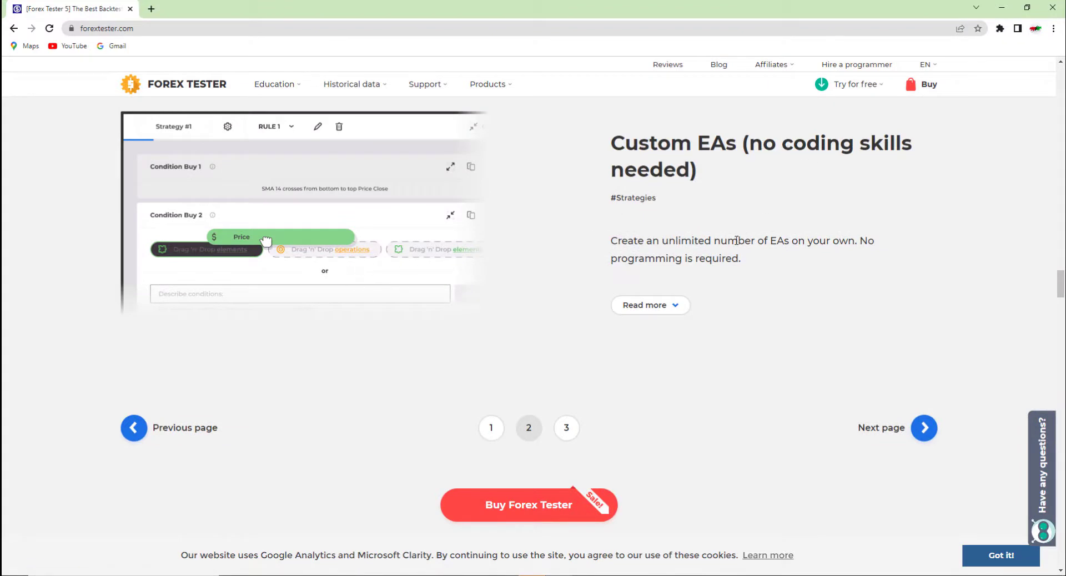
pyautogui.scroll(1, 585, 398)
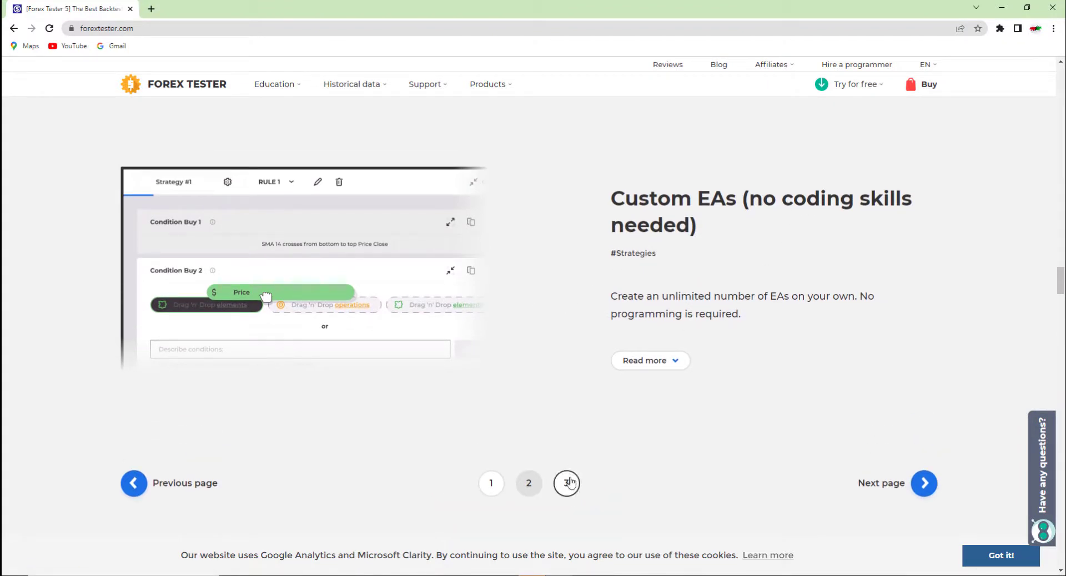
pyautogui.scroll(-1, 578, 487)
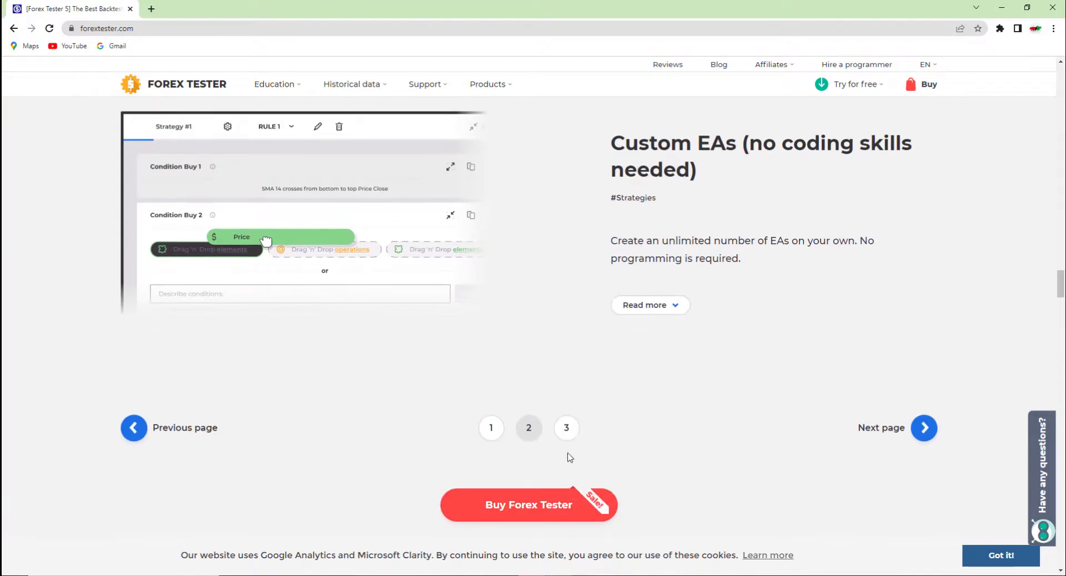
pyautogui.scroll(-6, 568, 435)
pyautogui.scroll(7, 568, 434)
pyautogui.scroll(-3, 568, 435)
pyautogui.scroll(4, 568, 435)
pyautogui.scroll(-2, 569, 433)
pyautogui.scroll(-3, 569, 434)
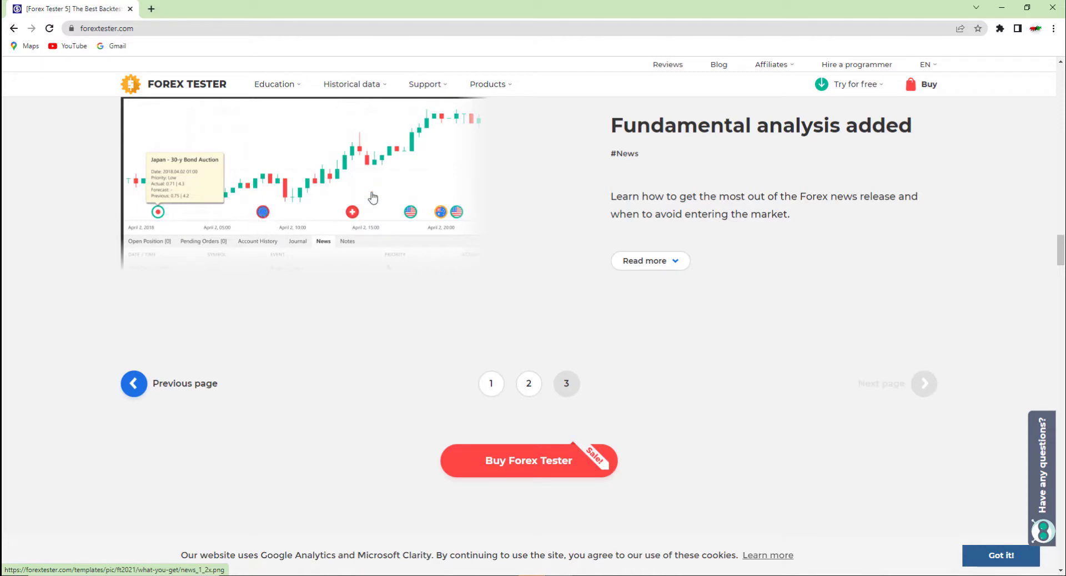
# Scroll further down to the Free trial vs Full paid comparison
pyautogui.scroll(-1, 722, 297)
pyautogui.scroll(-1, 730, 295)
pyautogui.scroll(-2, 738, 293)
pyautogui.scroll(1, 744, 281)
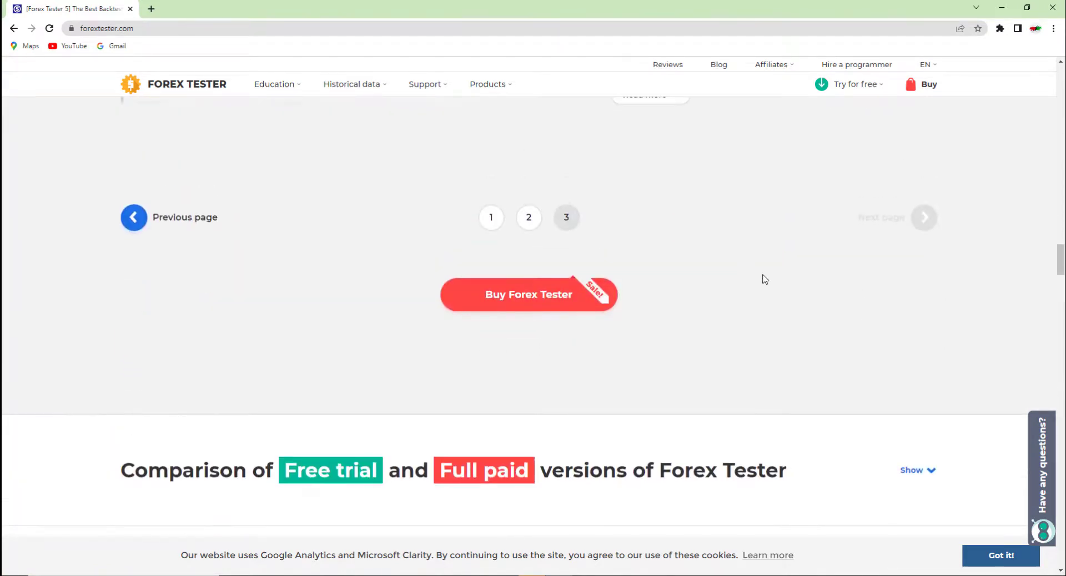
pyautogui.scroll(2, 763, 278)
pyautogui.scroll(-4, 764, 278)
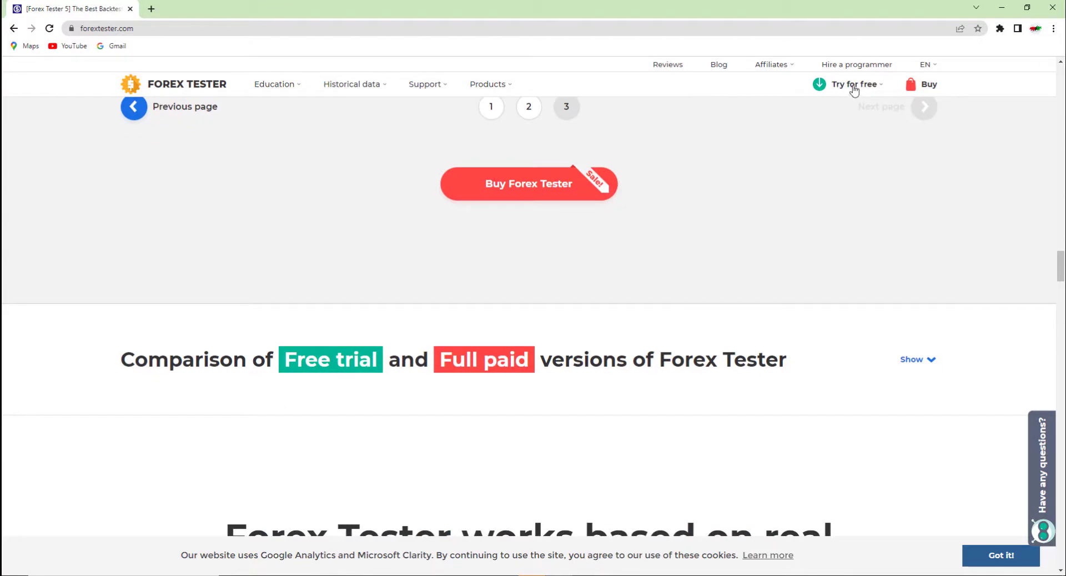
# Reveal the free trial options and scroll down a little
pyautogui.click(878, 87)
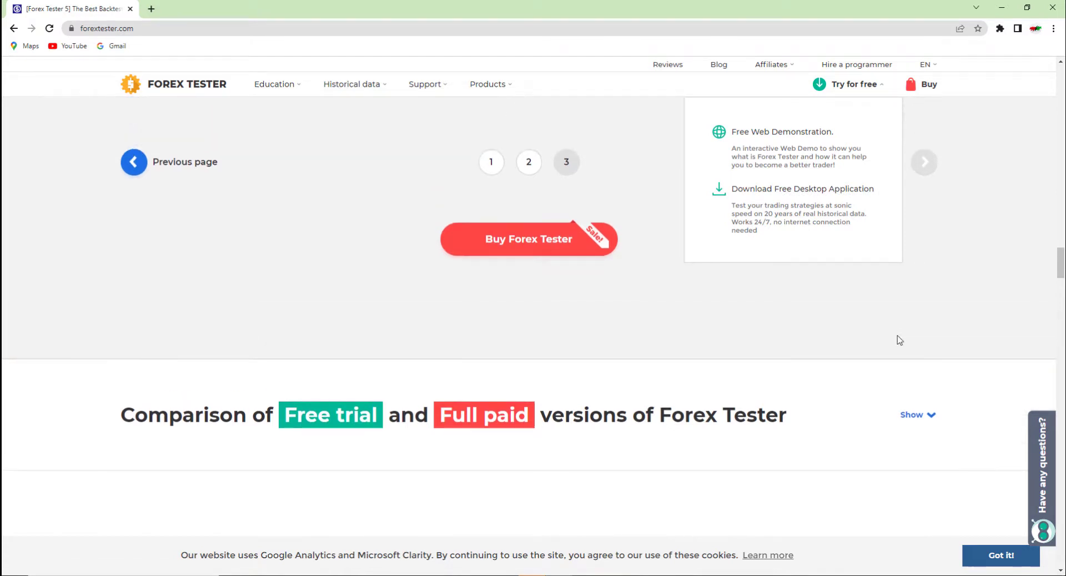
pyautogui.scroll(-2, 900, 333)
pyautogui.scroll(-3, 898, 325)
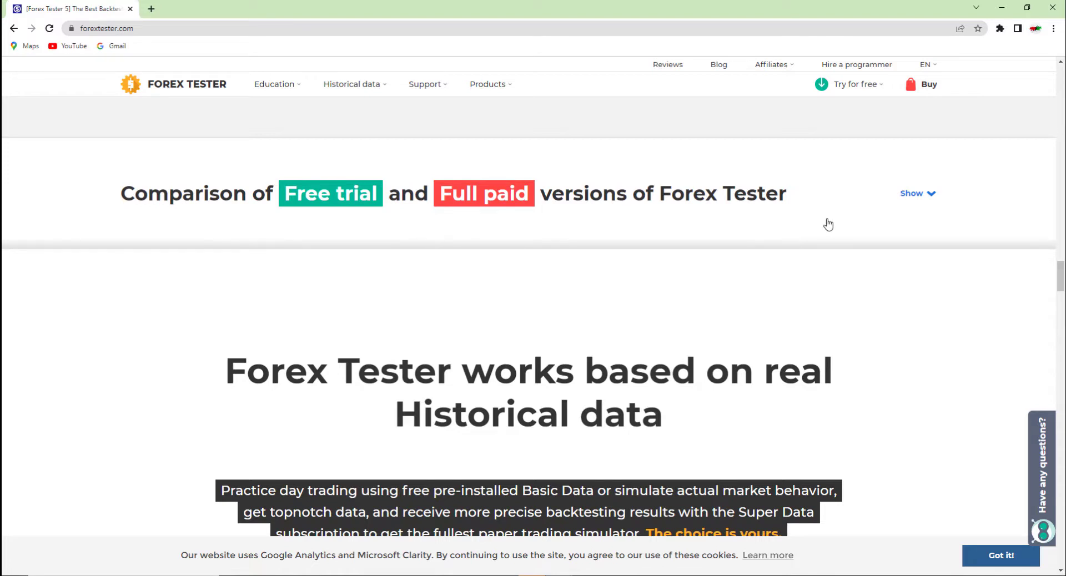
# Expand the Free trial vs Full paid table and read it through Support and Bonuses
pyautogui.click(919, 197)
pyautogui.scroll(-2, 716, 305)
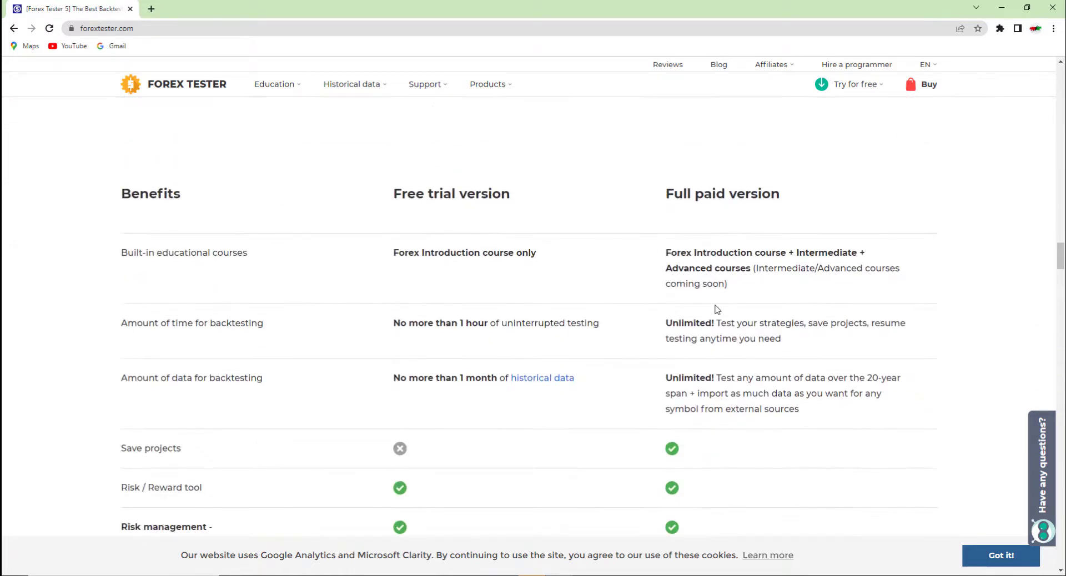
pyautogui.scroll(1, 686, 284)
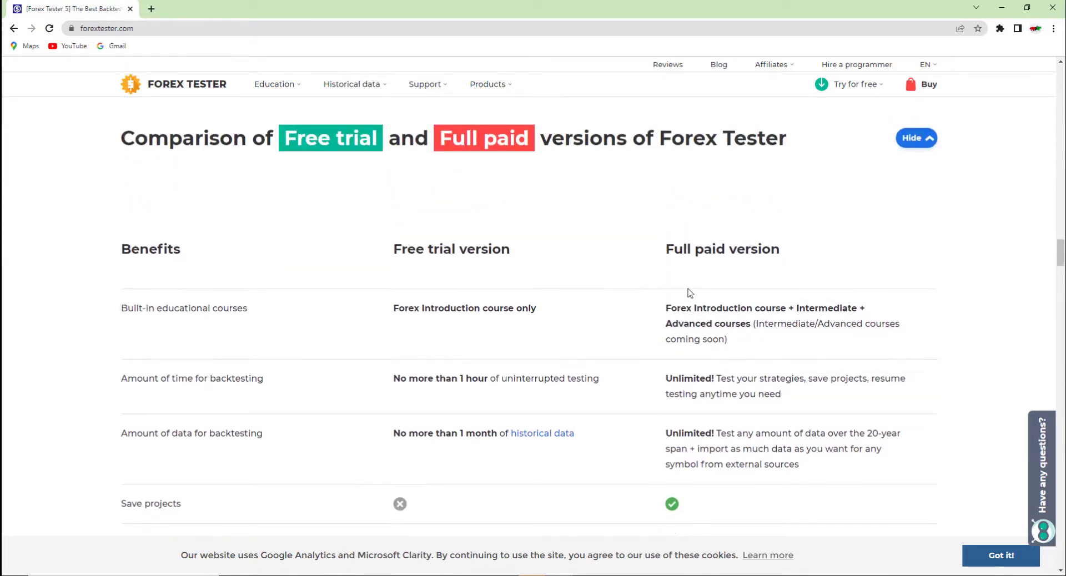
pyautogui.scroll(-1, 686, 286)
pyautogui.scroll(-1, 686, 294)
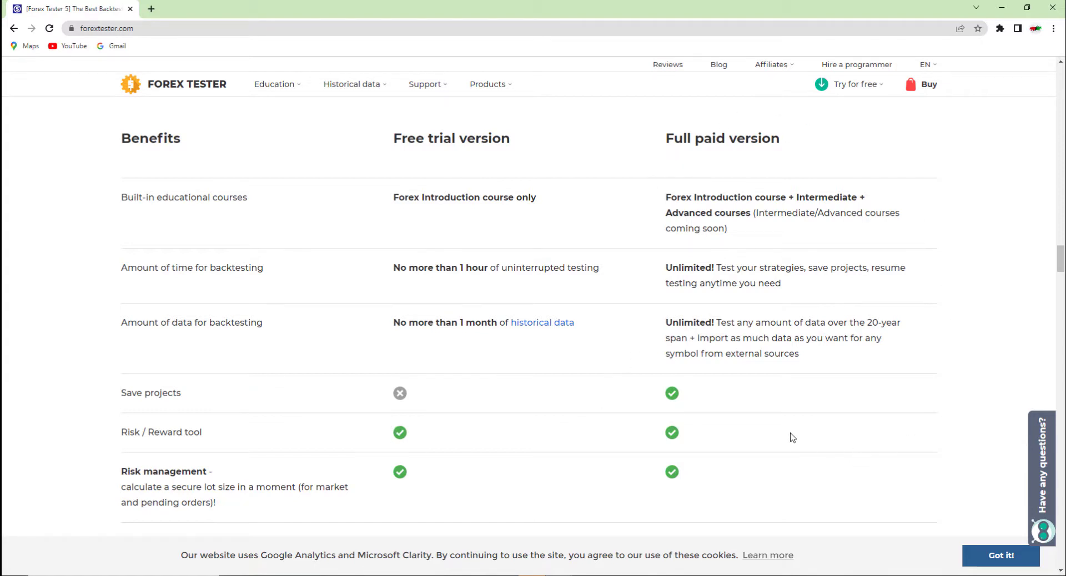
pyautogui.scroll(-3, 792, 437)
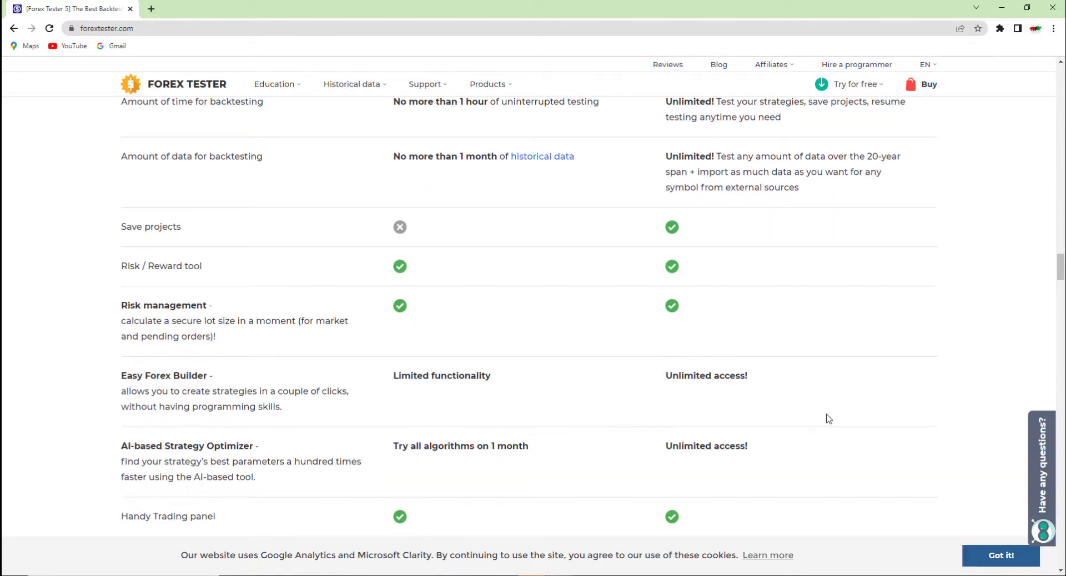
pyautogui.scroll(-2, 492, 420)
pyautogui.scroll(-1, 576, 309)
pyautogui.scroll(-1, 588, 319)
pyautogui.scroll(-2, 589, 321)
pyautogui.scroll(-4, 582, 329)
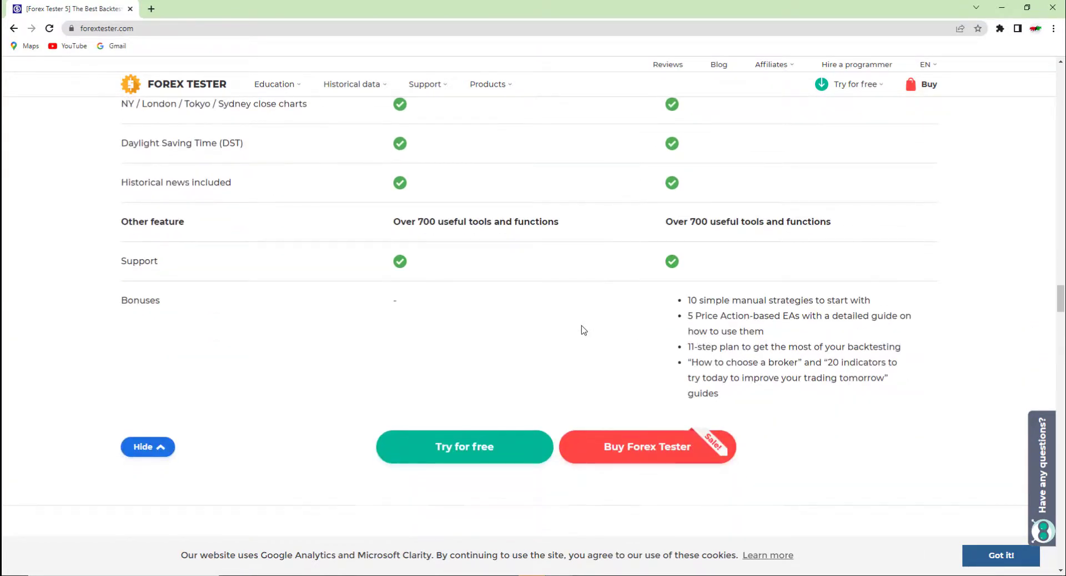
# Review the Free Basic Data versus Super Data Subscription comparison bars
pyautogui.scroll(-5, 583, 330)
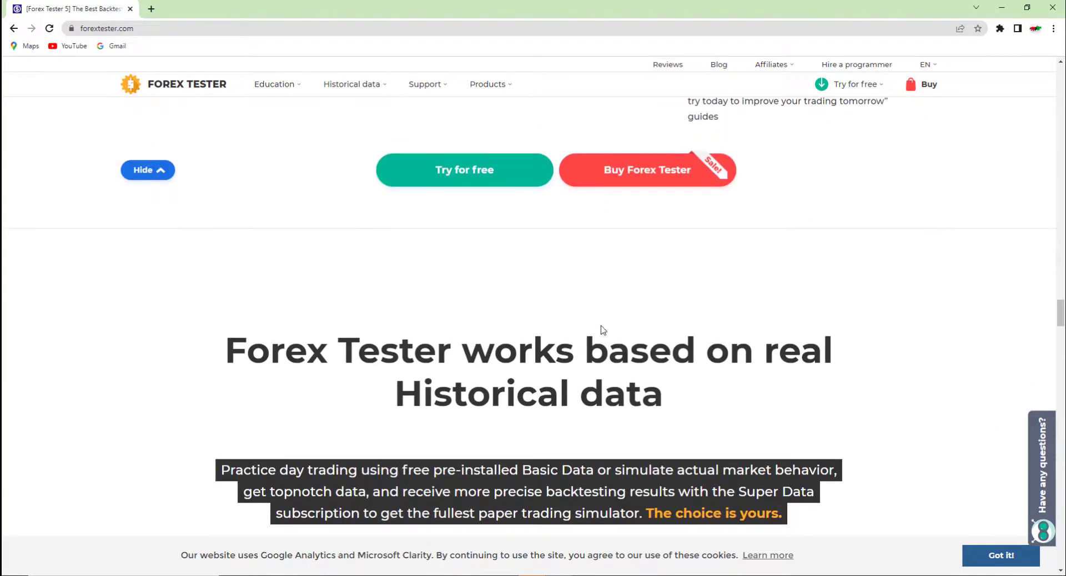
pyautogui.scroll(-3, 618, 328)
pyautogui.scroll(1, 619, 327)
pyautogui.scroll(-1, 621, 326)
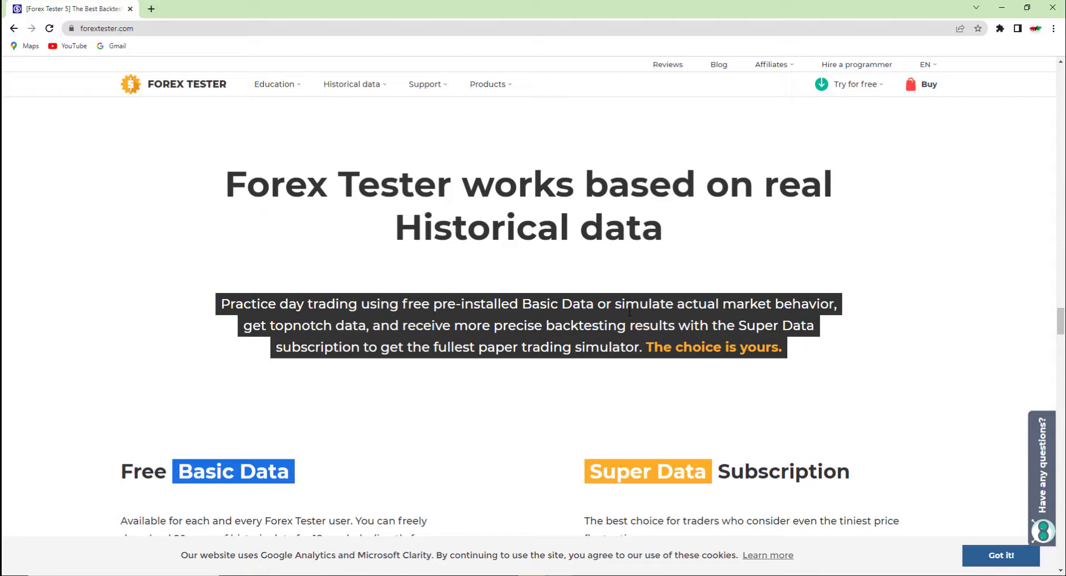
pyautogui.scroll(-3, 610, 322)
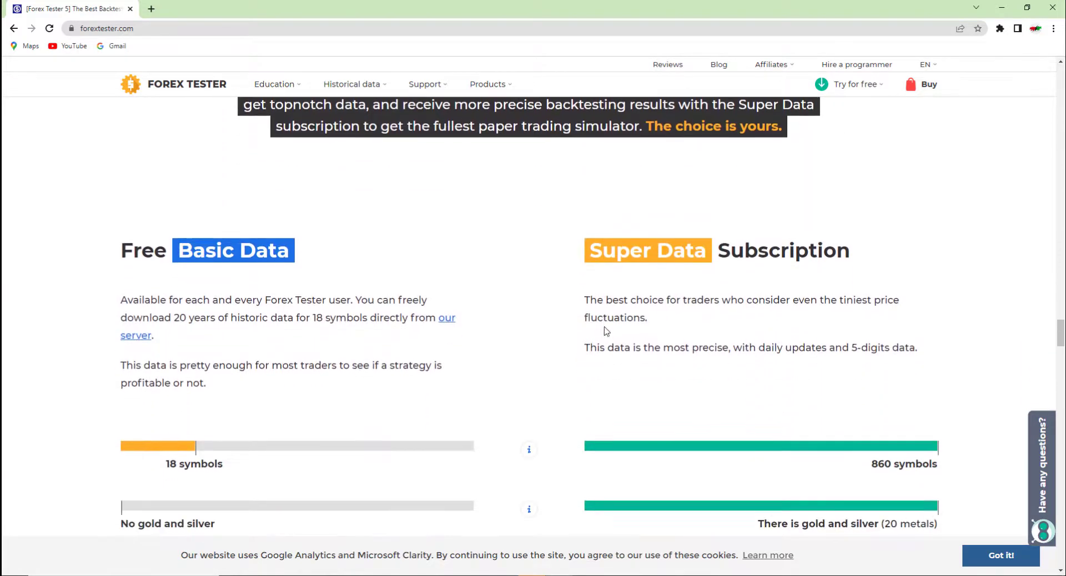
pyautogui.scroll(-2, 606, 332)
pyautogui.scroll(5, 606, 332)
pyautogui.scroll(-4, 447, 342)
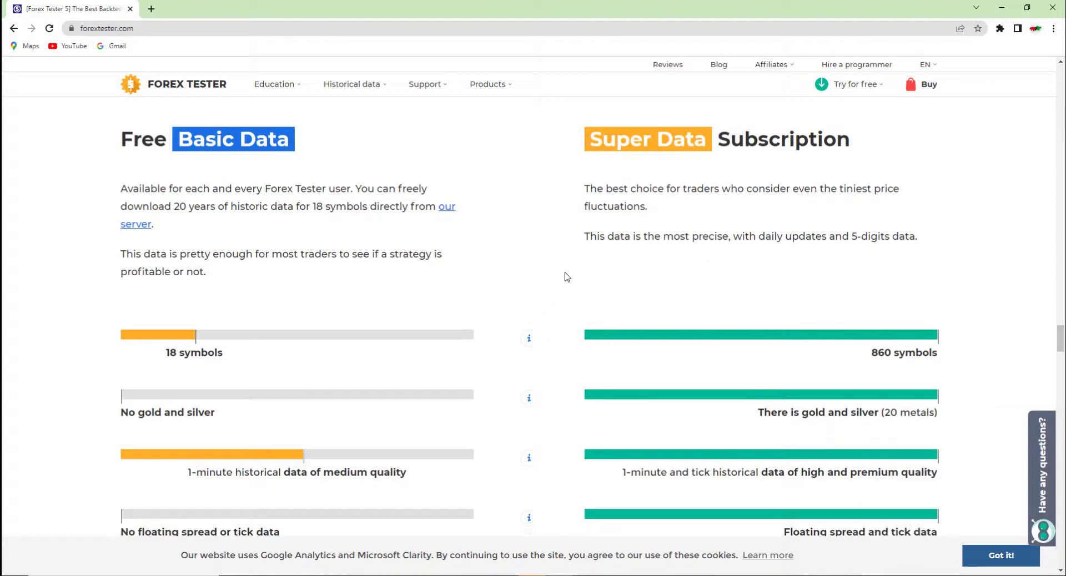
pyautogui.scroll(-1, 537, 286)
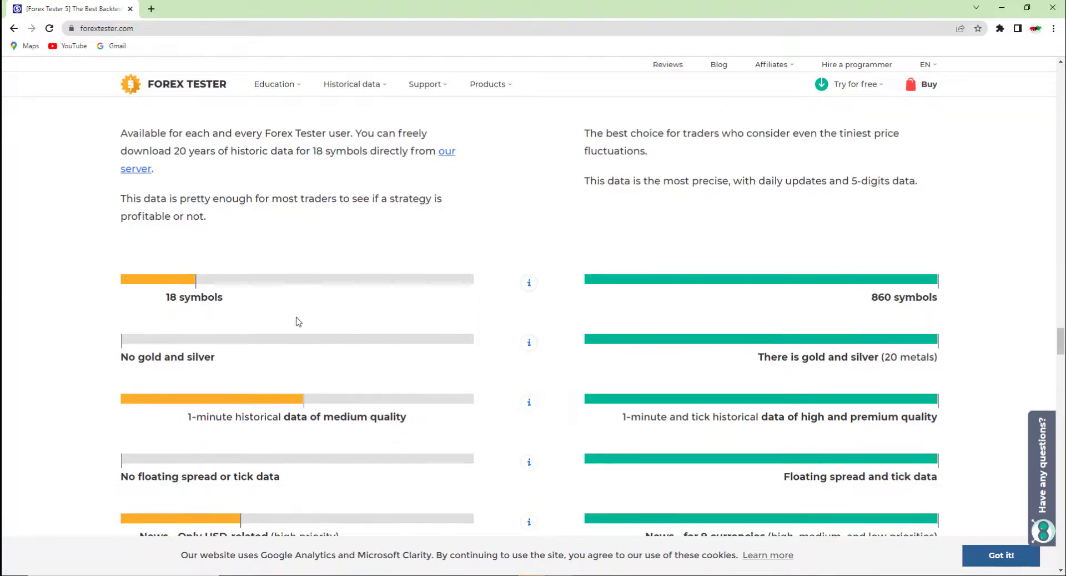
pyautogui.scroll(2, 456, 355)
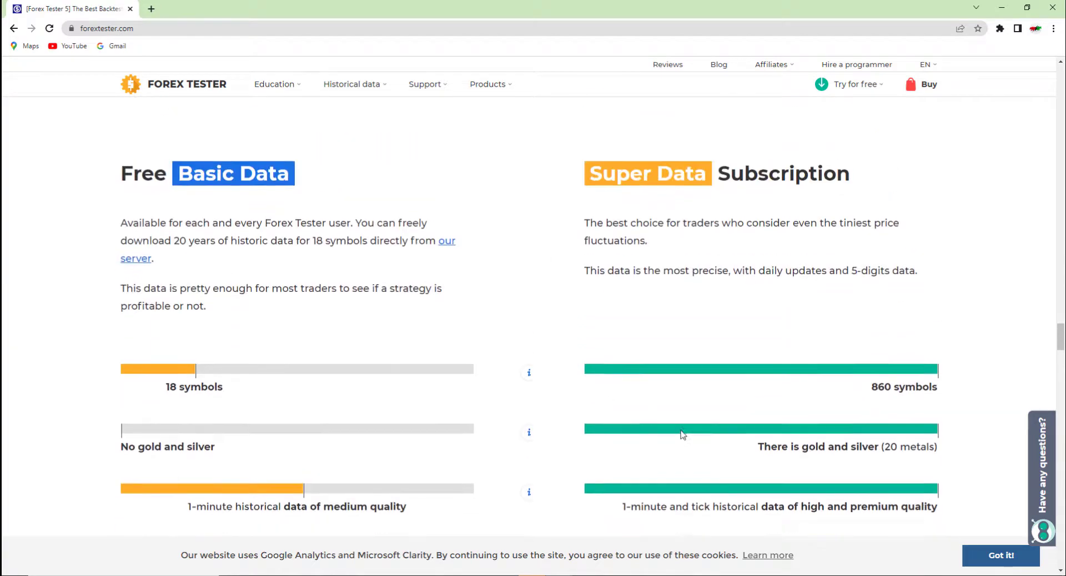
pyautogui.scroll(1, 867, 383)
pyautogui.scroll(-3, 927, 402)
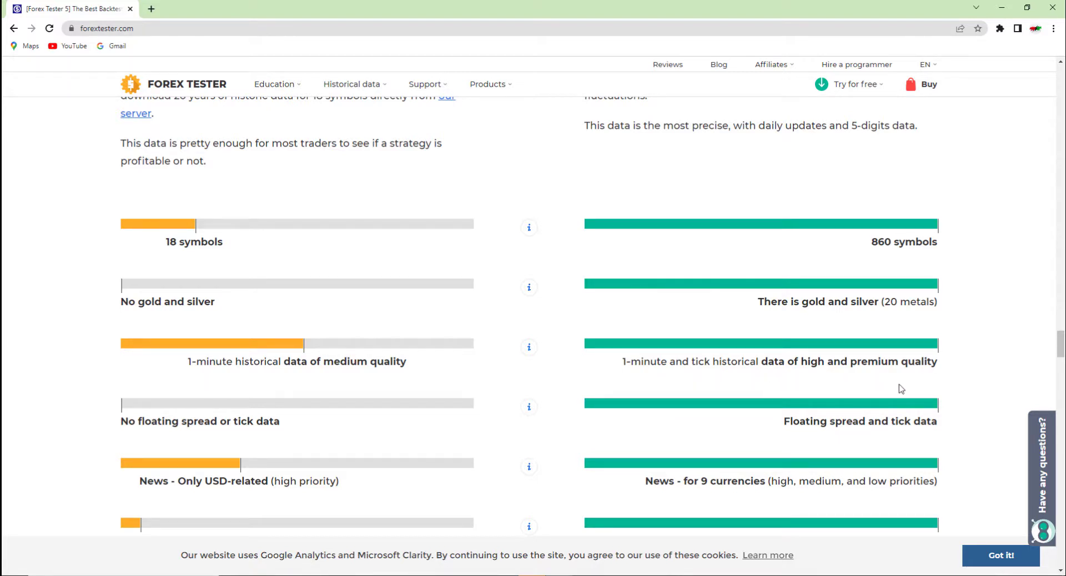
pyautogui.scroll(3, 190, 368)
pyautogui.scroll(2, 203, 368)
pyautogui.scroll(-2, 280, 321)
pyautogui.scroll(-5, 276, 322)
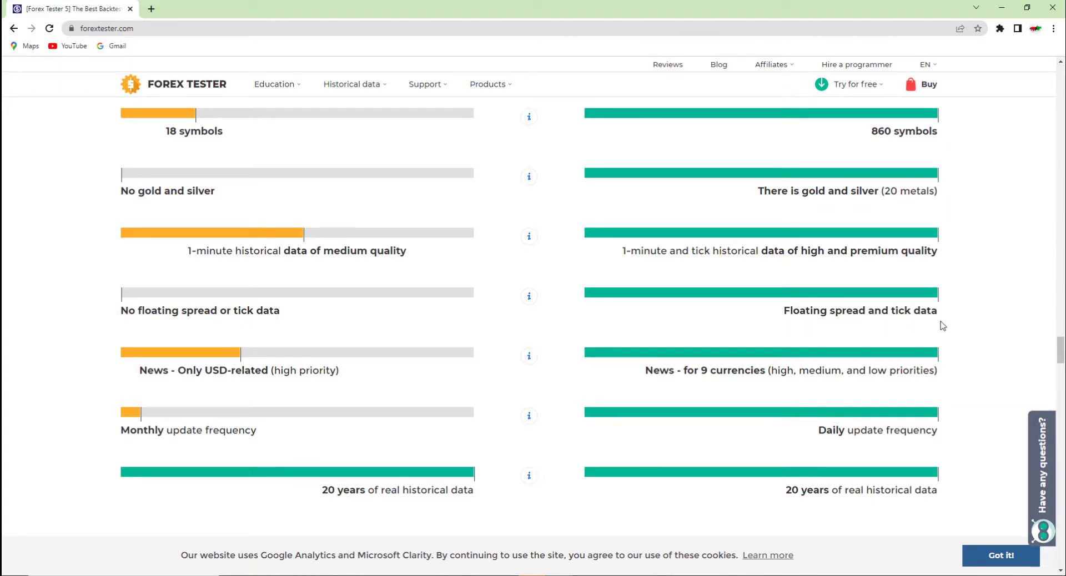
# Scroll down past the Available symbols section to the 6 reasons section
pyautogui.scroll(-1, 866, 390)
pyautogui.scroll(-1, 867, 391)
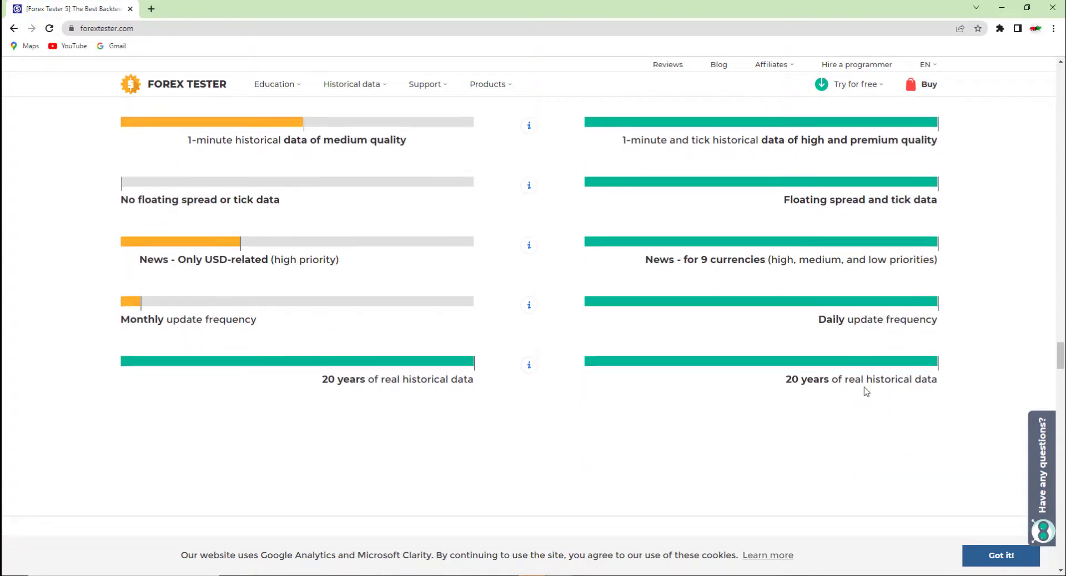
pyautogui.scroll(-3, 838, 384)
pyautogui.scroll(-3, 839, 385)
pyautogui.scroll(-3, 840, 384)
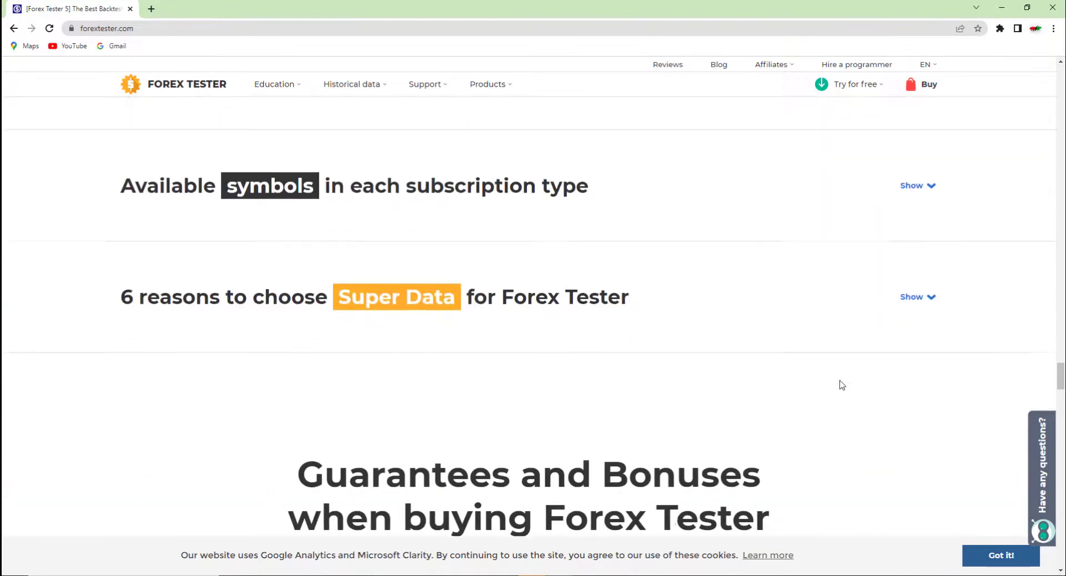
# Expand the '6 reasons to choose Super Data' list and scroll through the guarantees
pyautogui.click(905, 300)
pyautogui.scroll(-2, 877, 335)
pyautogui.scroll(2, 483, 381)
pyautogui.scroll(-3, 483, 381)
pyautogui.scroll(-1, 554, 376)
pyautogui.scroll(-3, 549, 367)
pyautogui.scroll(-4, 539, 350)
pyautogui.scroll(-1, 527, 330)
pyautogui.scroll(-5, 550, 319)
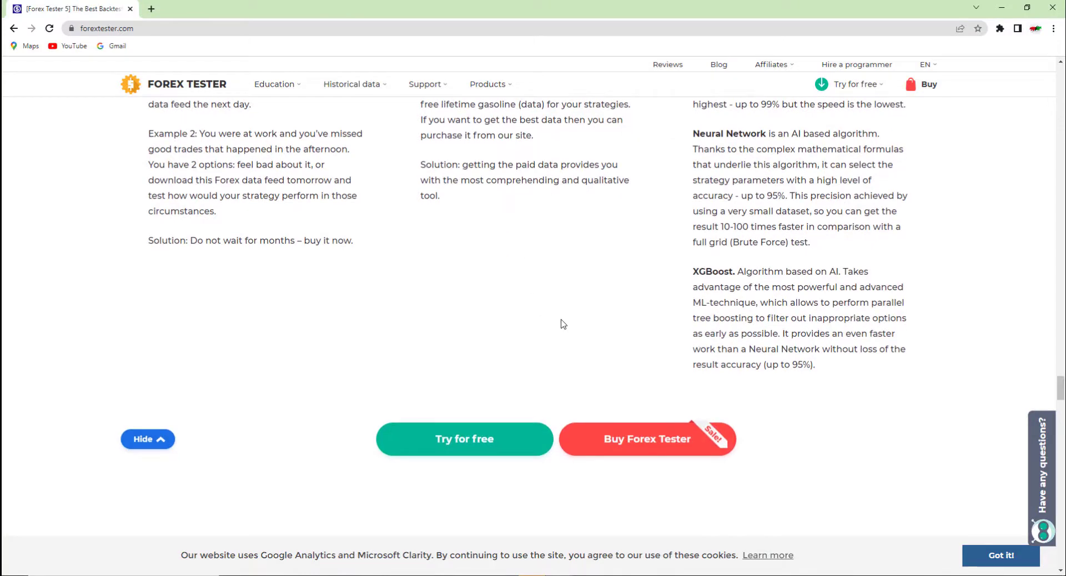
pyautogui.scroll(-4, 558, 334)
pyautogui.scroll(-2, 552, 341)
pyautogui.scroll(-2, 552, 341)
pyautogui.scroll(-3, 551, 342)
pyautogui.scroll(-2, 552, 342)
# Scroll through the pricing plans and customer reviews down to the footer
pyautogui.scroll(1, 552, 343)
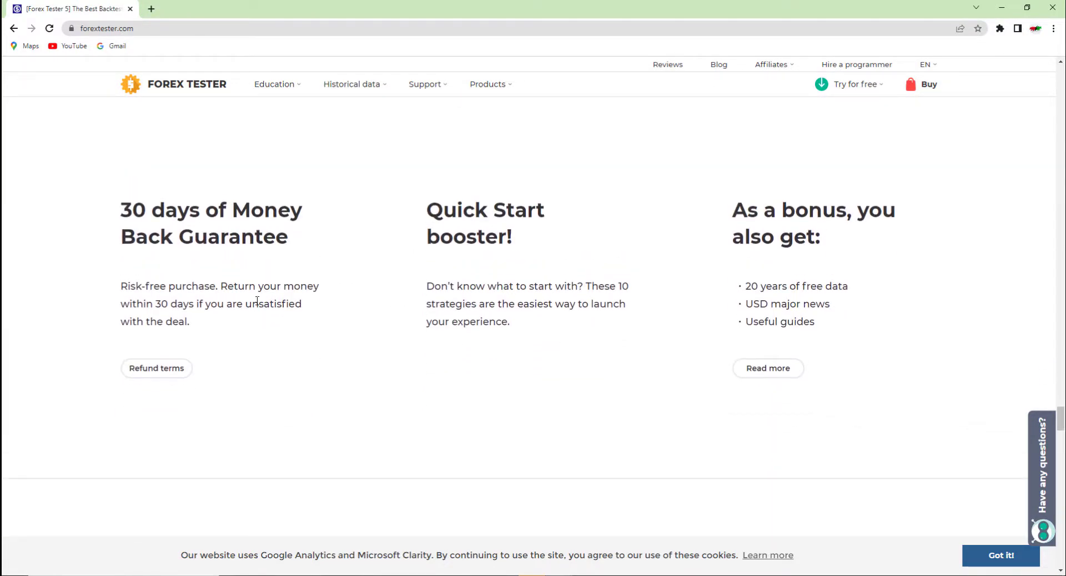
pyautogui.scroll(-1, 251, 308)
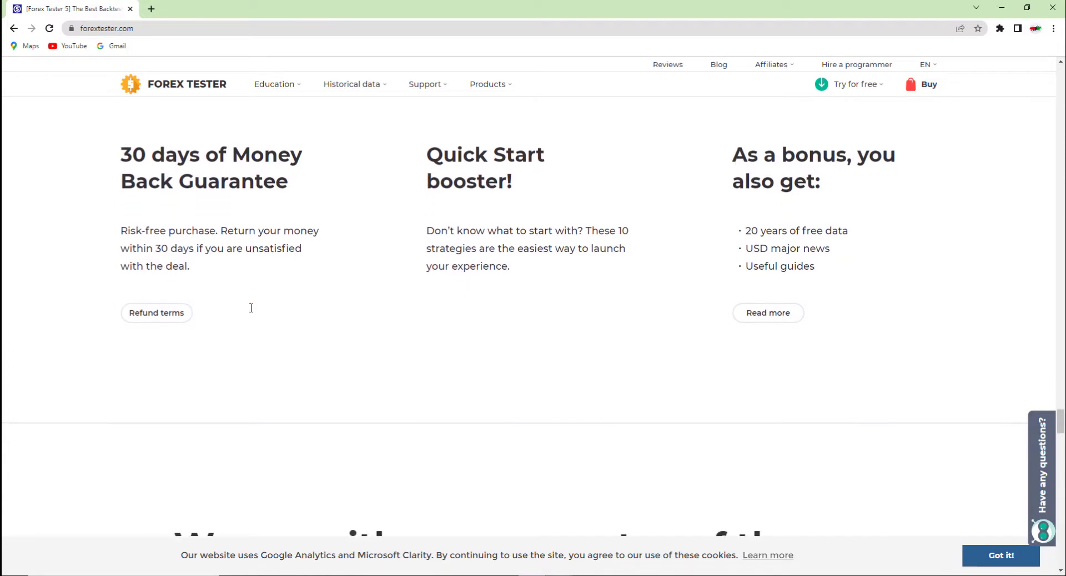
pyautogui.scroll(-10, 460, 339)
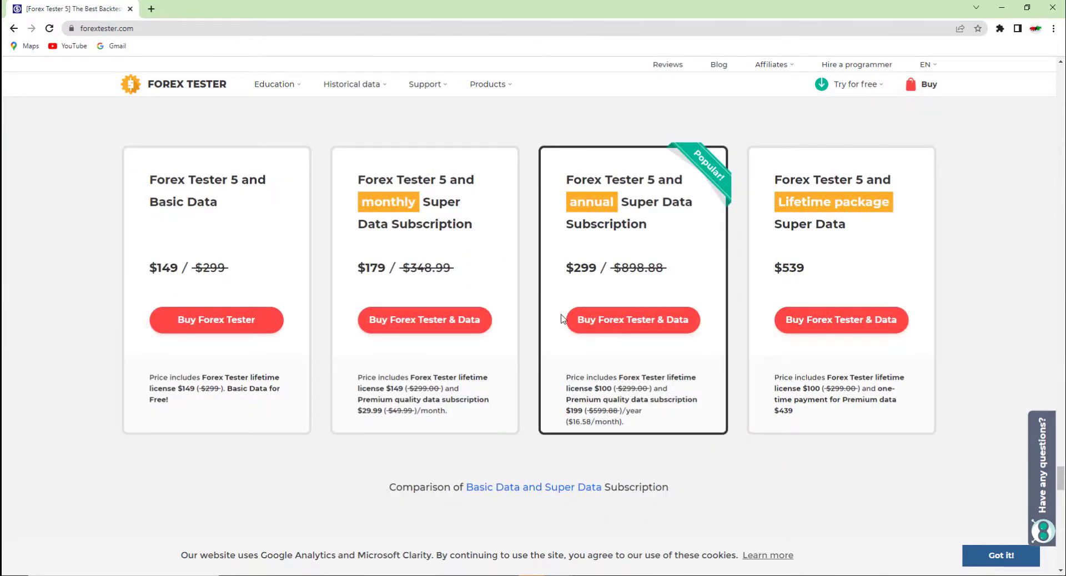
pyautogui.scroll(-1, 563, 319)
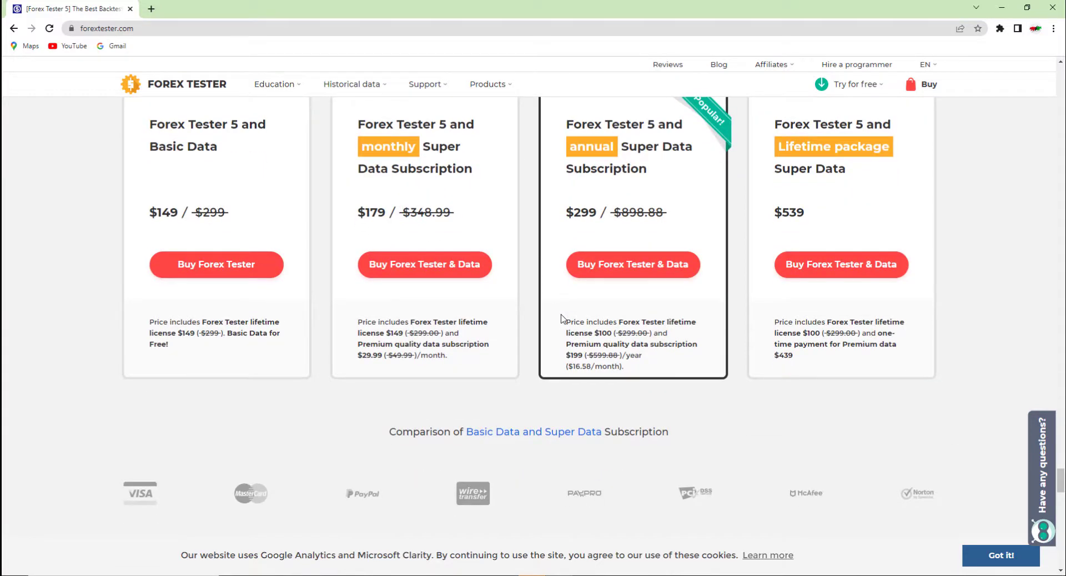
pyautogui.scroll(-7, 563, 319)
pyautogui.scroll(2, 266, 430)
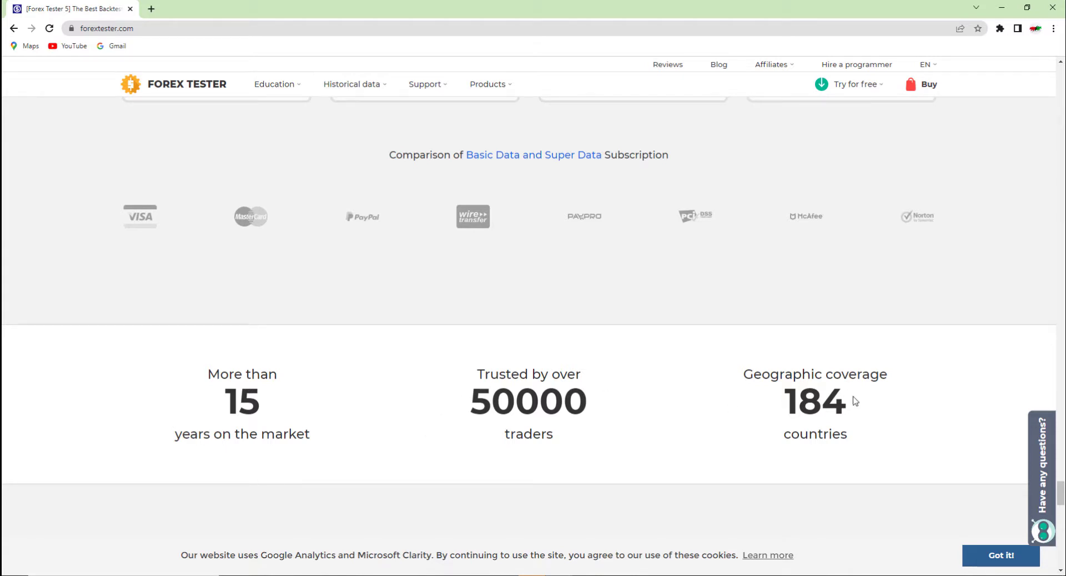
pyautogui.scroll(-2, 851, 397)
pyautogui.scroll(-4, 851, 397)
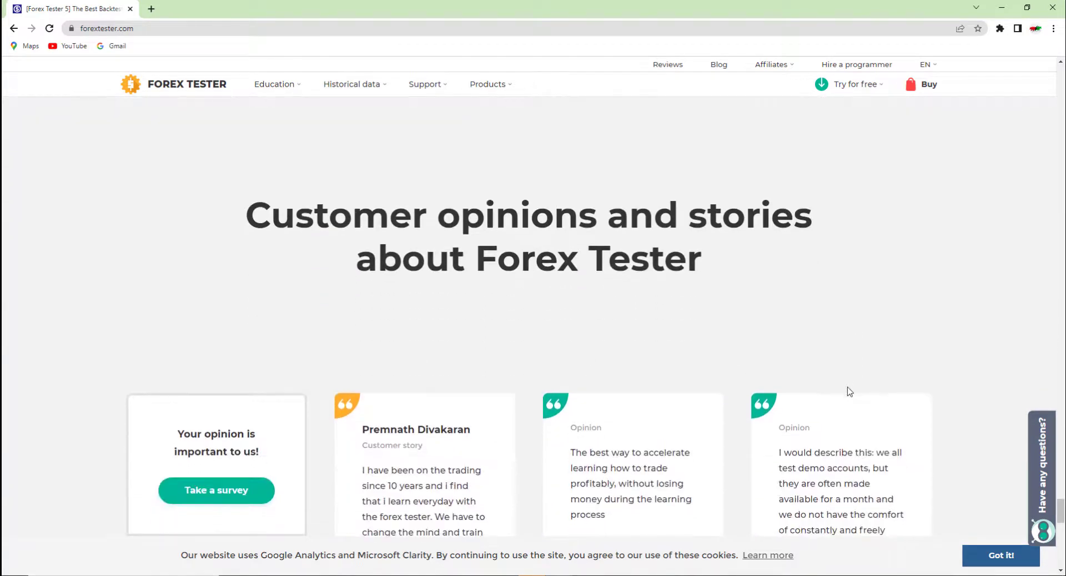
pyautogui.scroll(-4, 849, 390)
pyautogui.scroll(-10, 818, 344)
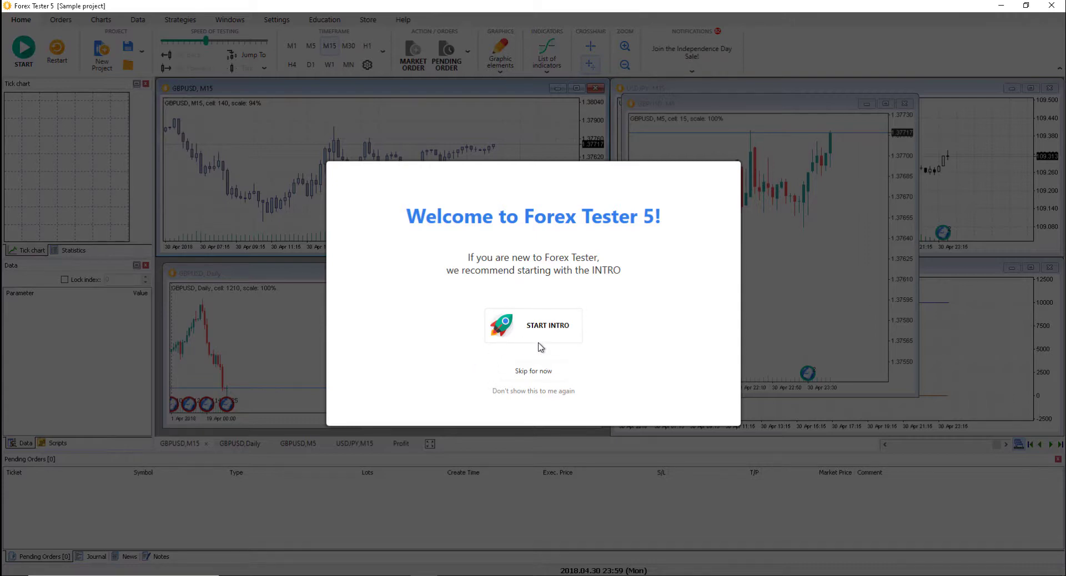
# Start the intro tutorial and page through its first four pages
pyautogui.click(535, 332)
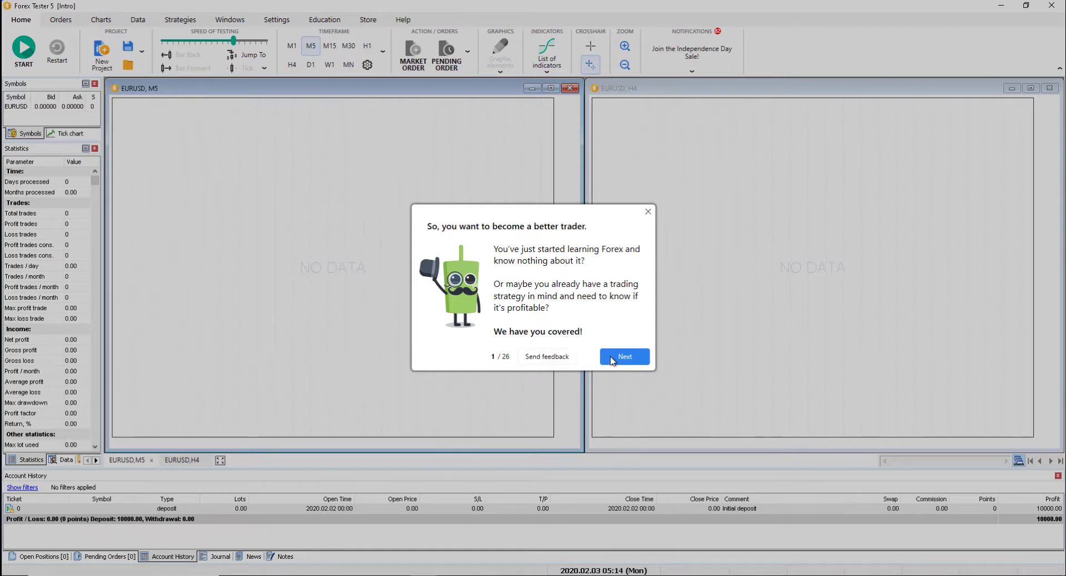
pyautogui.click(615, 362)
pyautogui.click(615, 362)
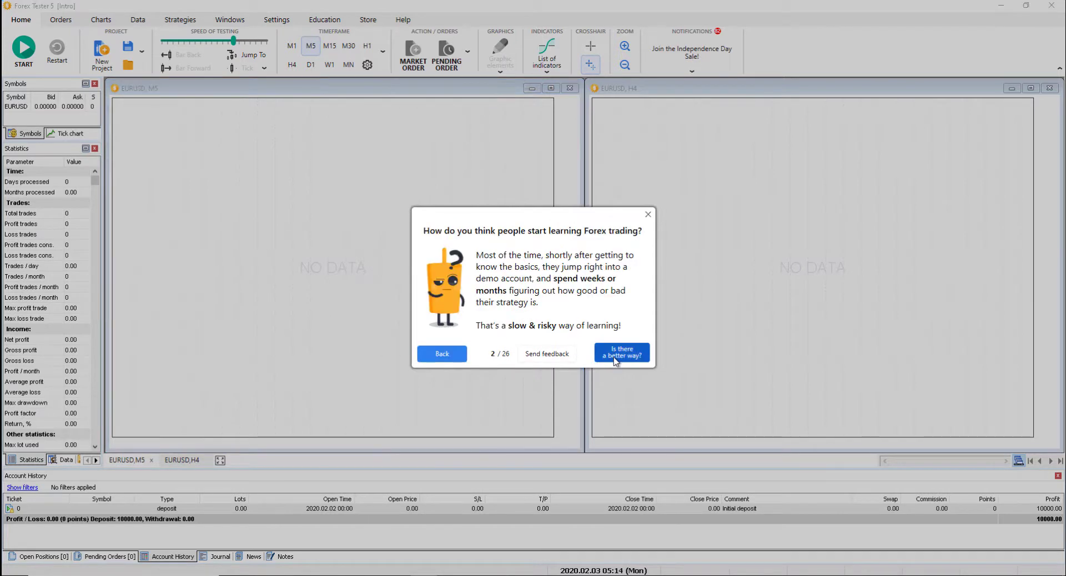
pyautogui.click(616, 361)
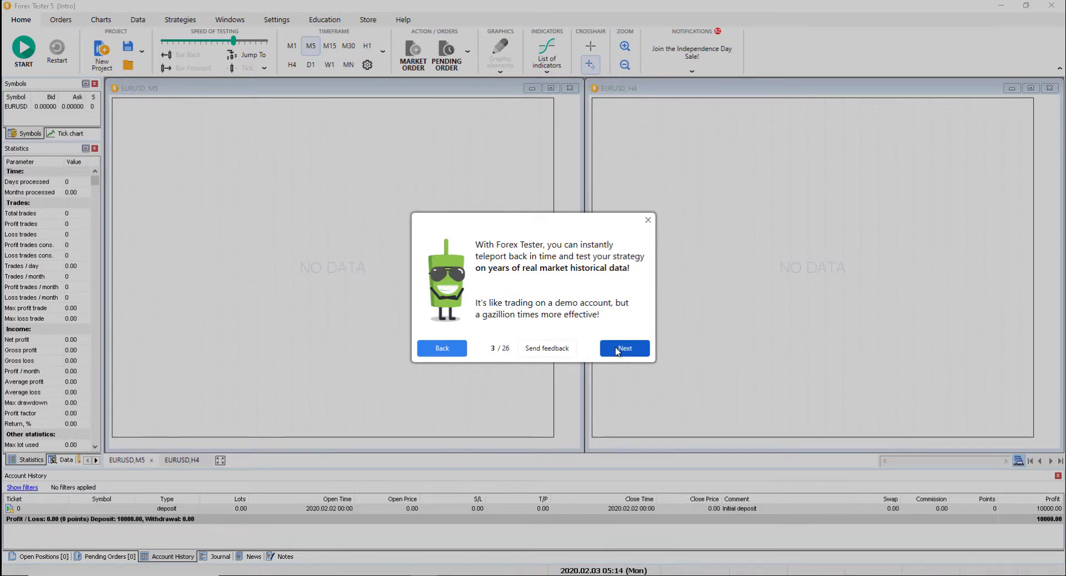
pyautogui.click(617, 350)
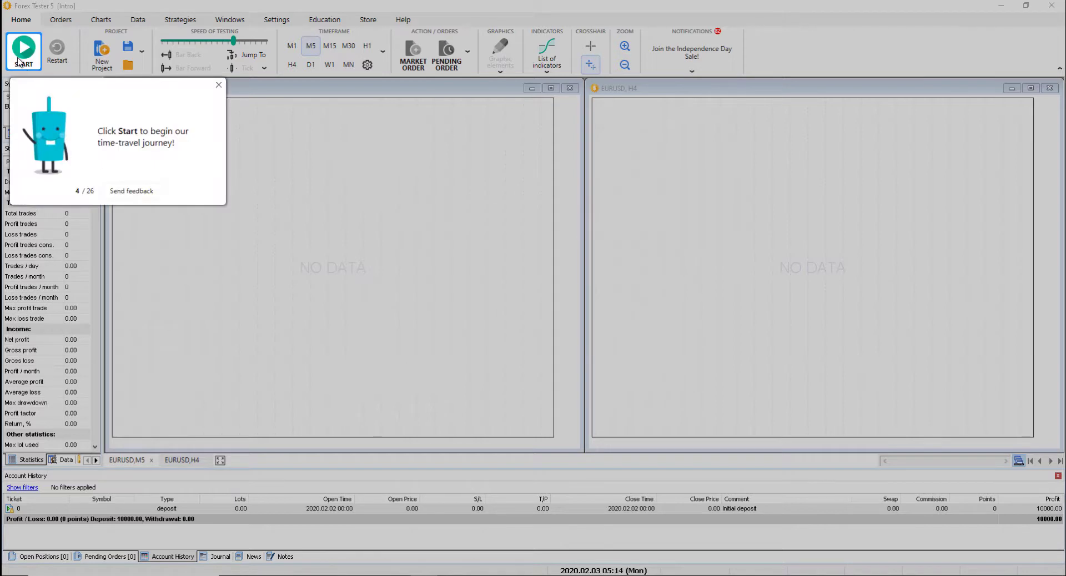
# Start the EURUSD market simulation, advance to page 6, and close the tutorial
pyautogui.click(22, 51)
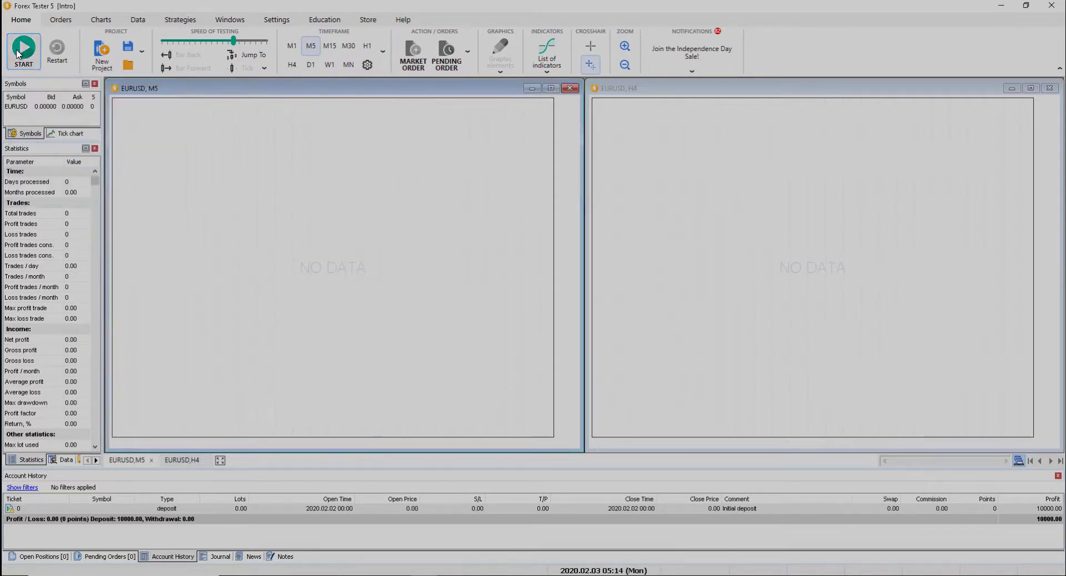
pyautogui.click(471, 149)
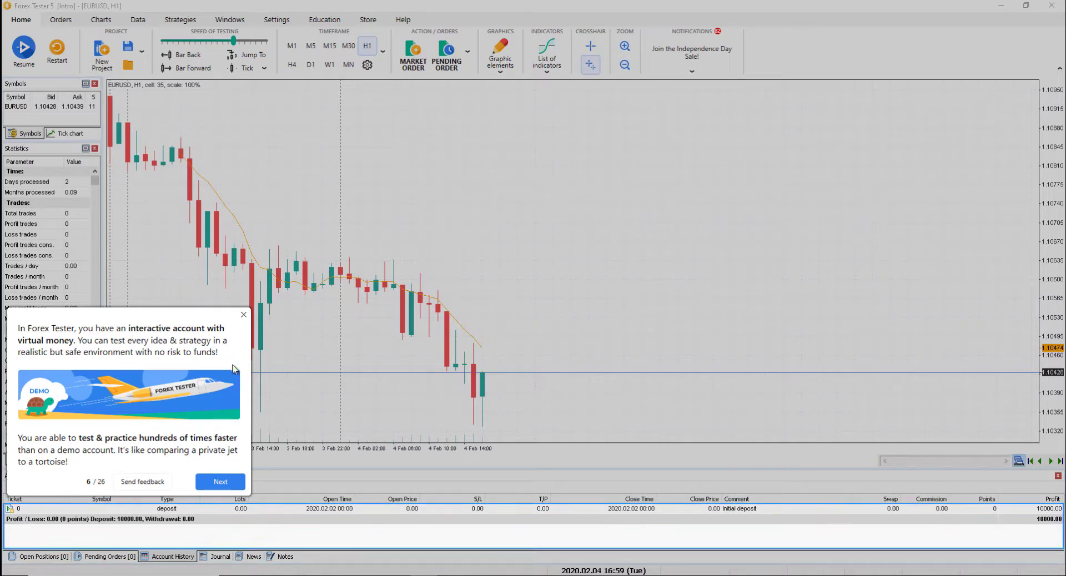
pyautogui.click(244, 315)
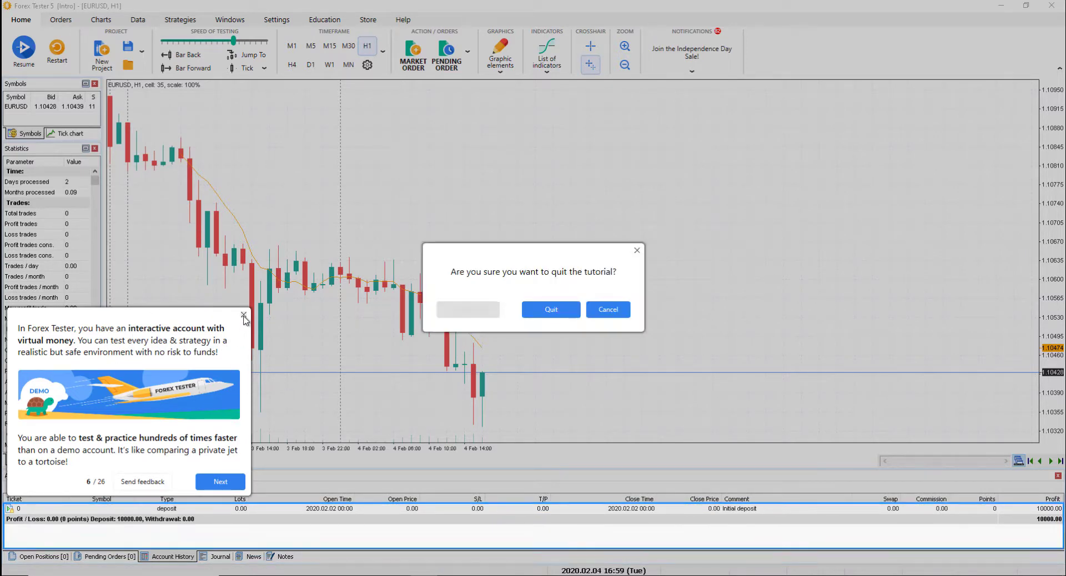
# Quit the tutorial, dock Open Positions, and close the GBPUSD M5, USDJPY M15 and Profit windows
pyautogui.click(540, 312)
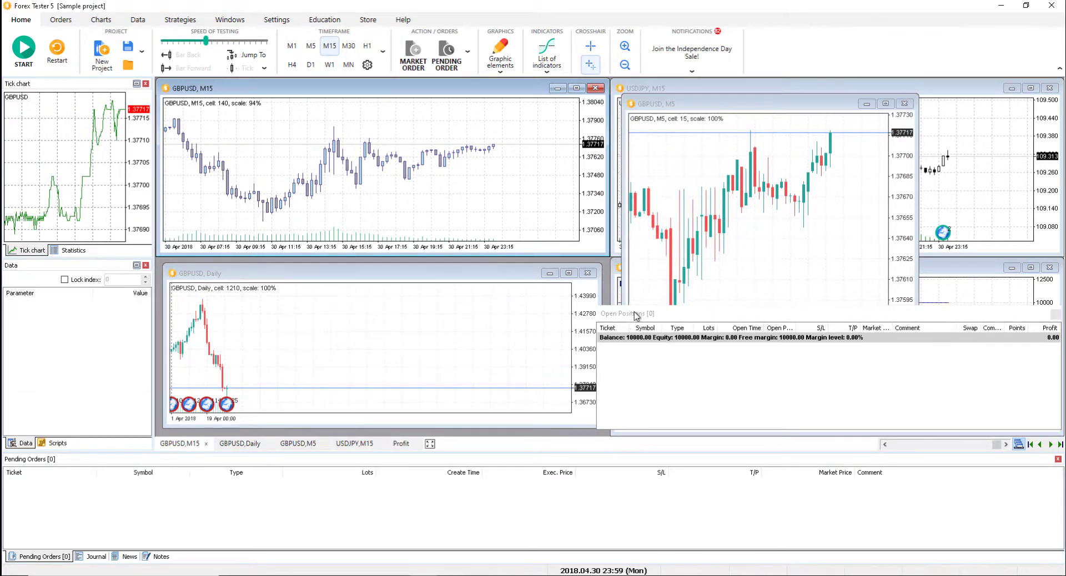
pyautogui.moveTo(635, 315); pyautogui.dragTo(629, 446)
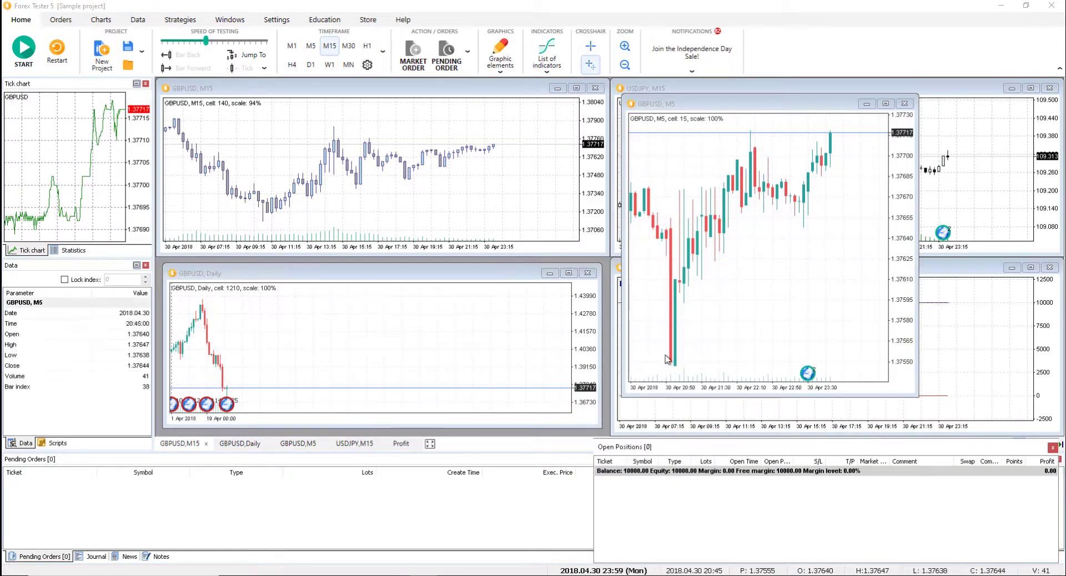
pyautogui.click(905, 103)
pyautogui.click(1050, 87)
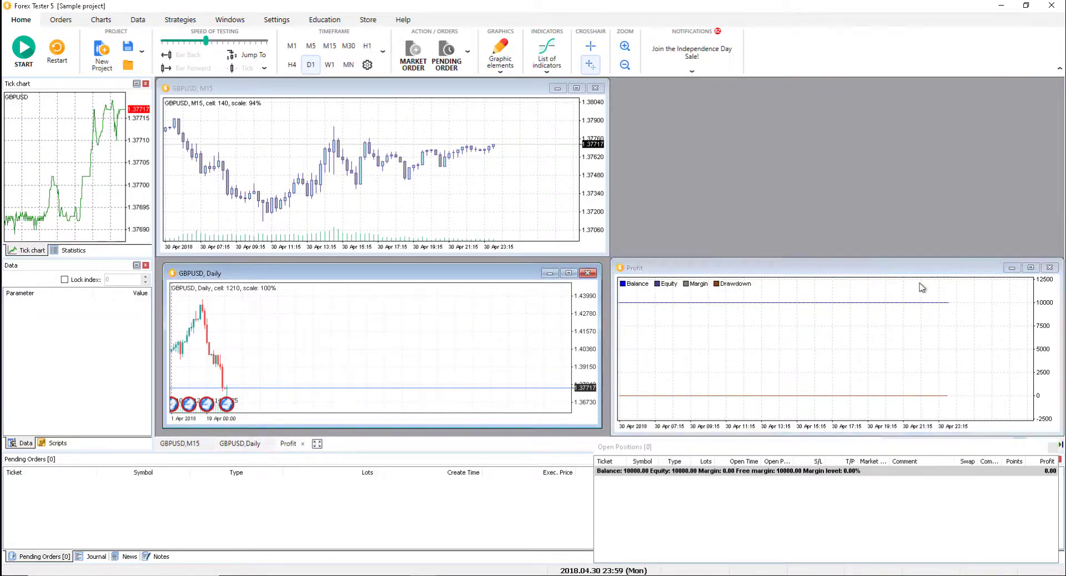
pyautogui.click(1050, 267)
pyautogui.click(262, 130)
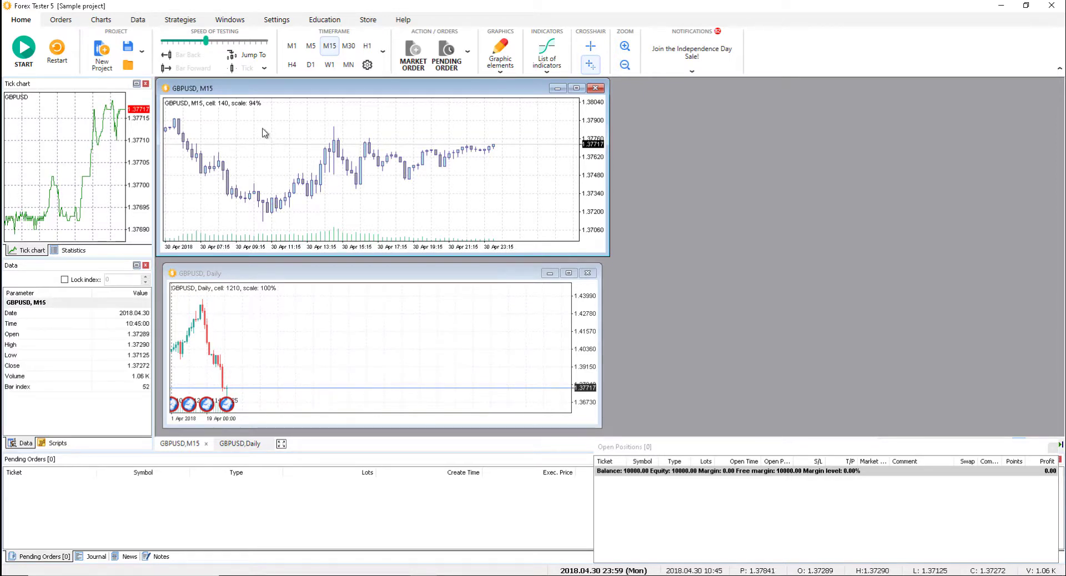
# Open a new USDJPY chart and move and enlarge it on the right side
pyautogui.click(99, 21)
pyautogui.click(66, 64)
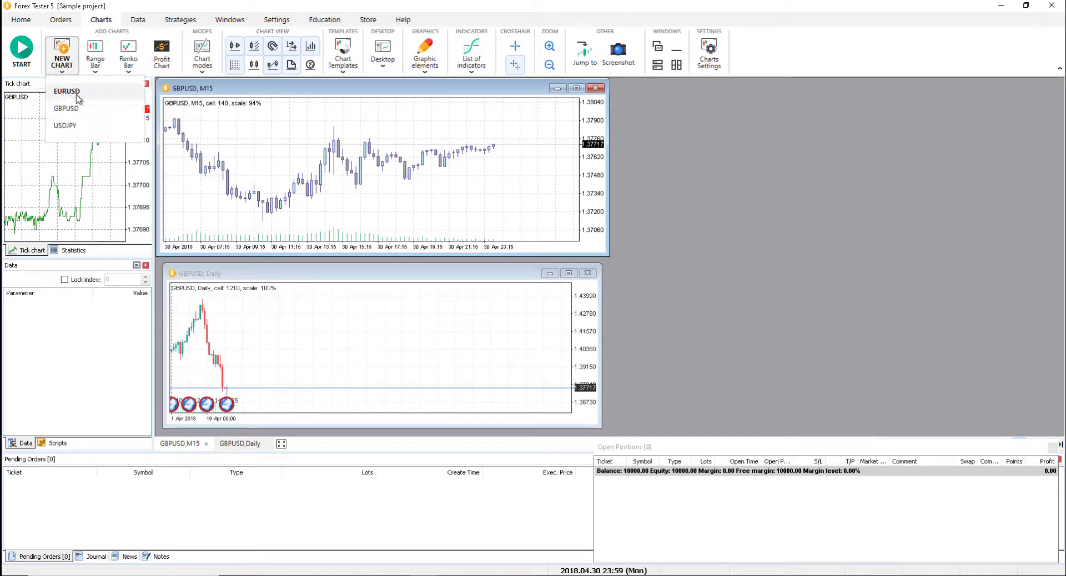
pyautogui.click(89, 126)
pyautogui.moveTo(334, 133); pyautogui.dragTo(752, 93)
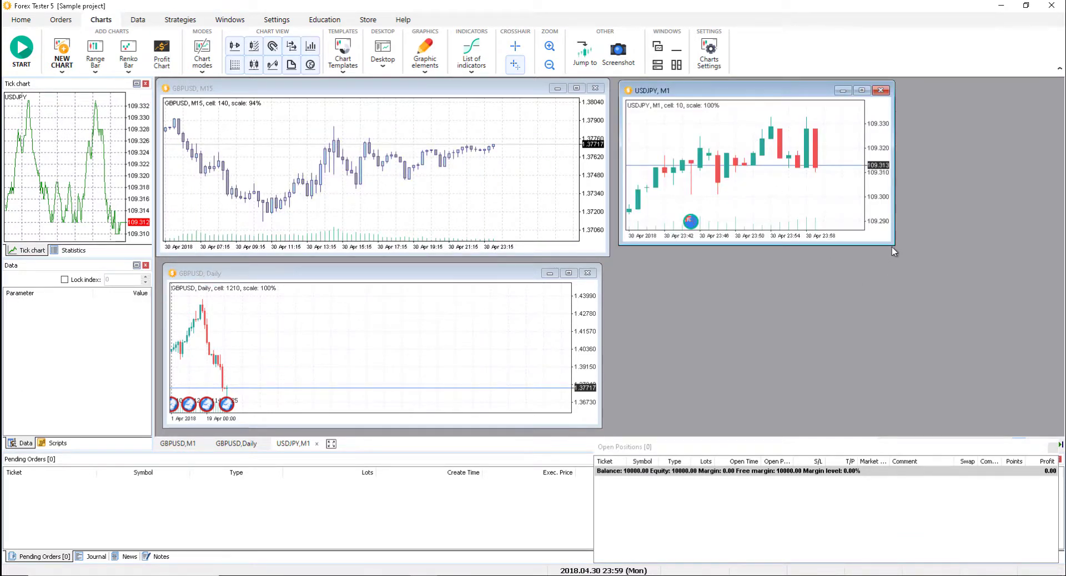
pyautogui.moveTo(894, 246)
pyautogui.mouseDown()
pyautogui.moveTo(984, 412)
pyautogui.moveTo(1018, 436)
pyautogui.mouseUp()
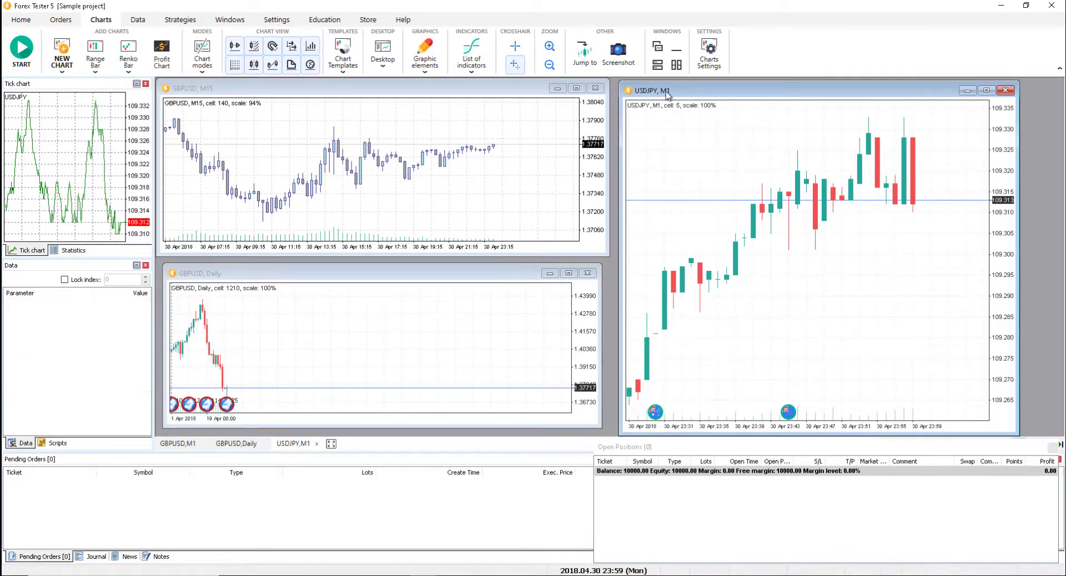
# Preview the Range Bar and Renko menus, open and close a Profit chart, then list drawing objects
pyautogui.click(95, 60)
pyautogui.click(128, 61)
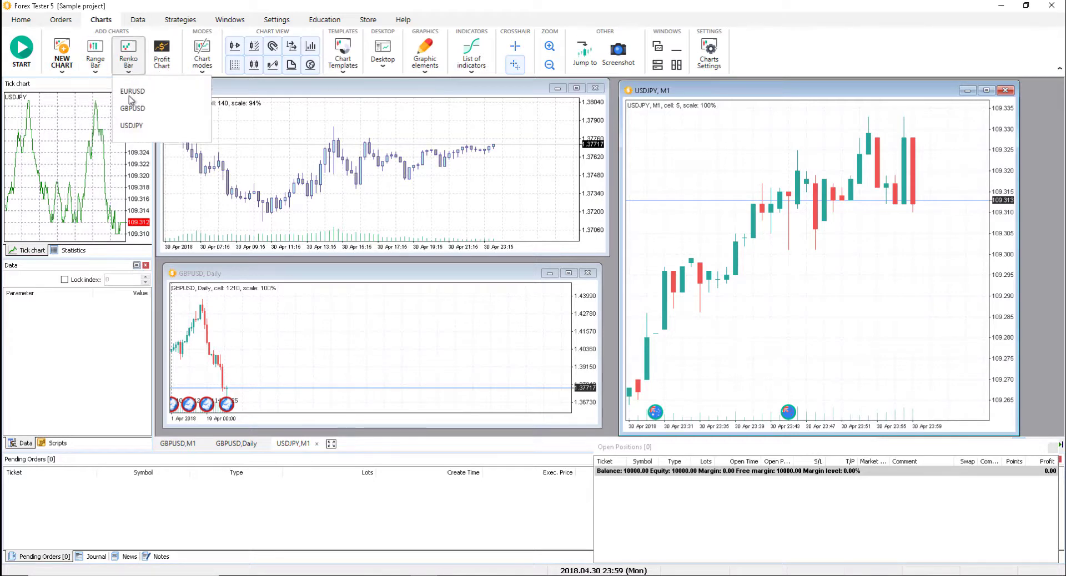
pyautogui.click(162, 60)
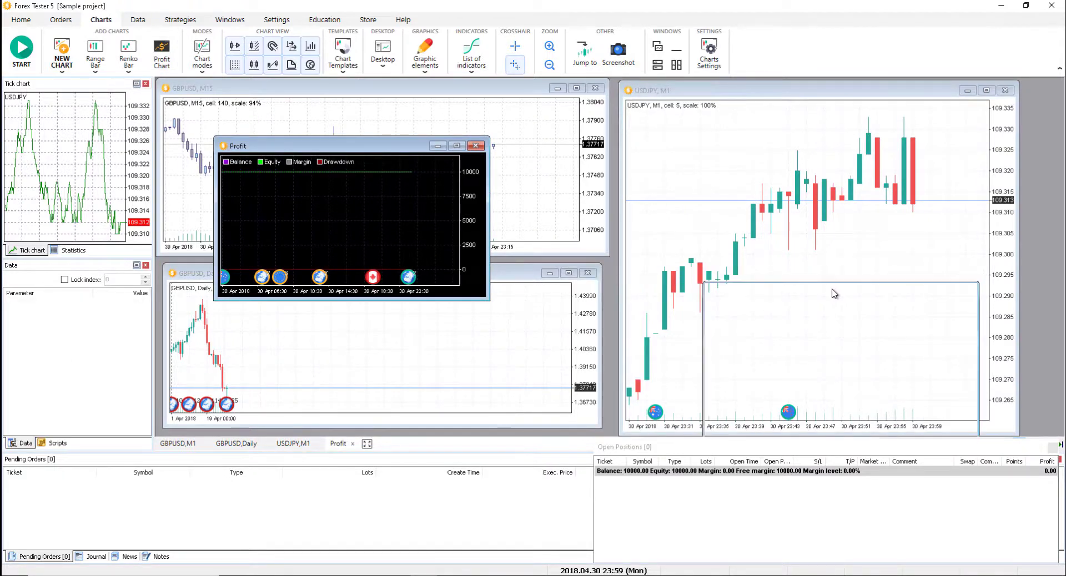
pyautogui.moveTo(449, 208); pyautogui.dragTo(830, 296)
pyautogui.click(965, 292)
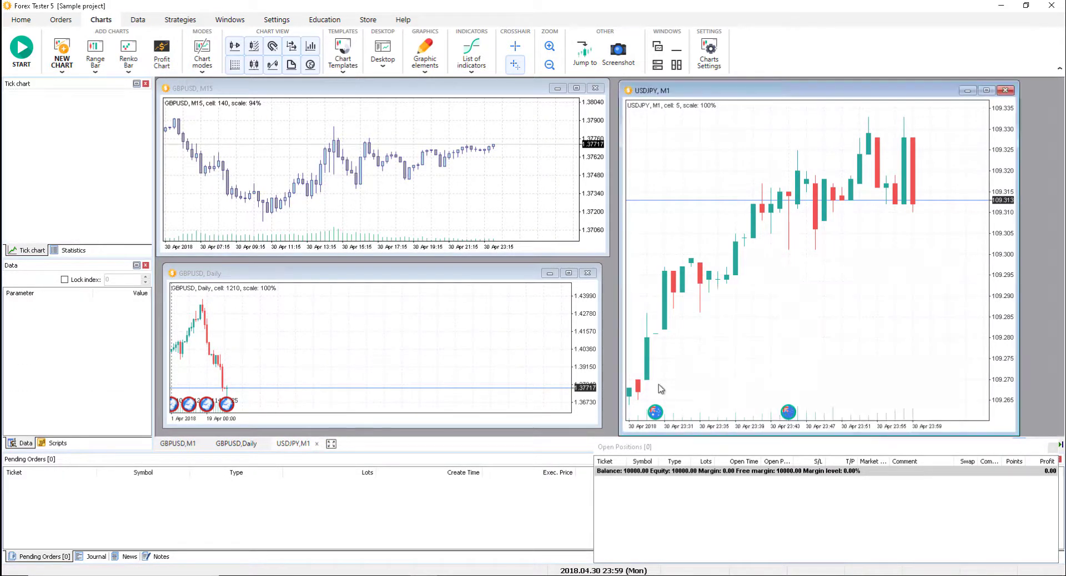
pyautogui.moveTo(668, 454); pyautogui.dragTo(678, 451)
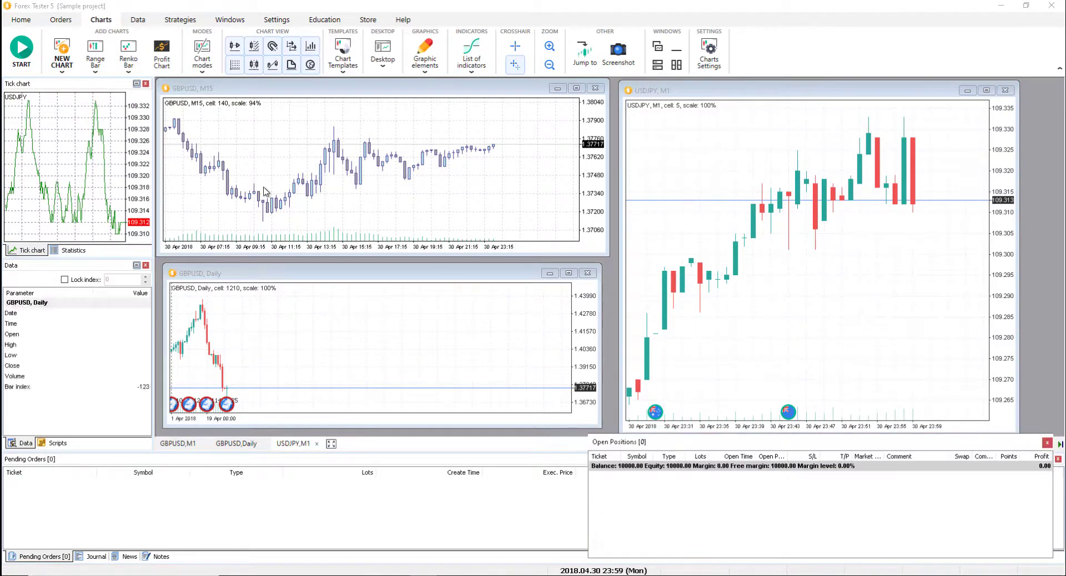
pyautogui.click(426, 60)
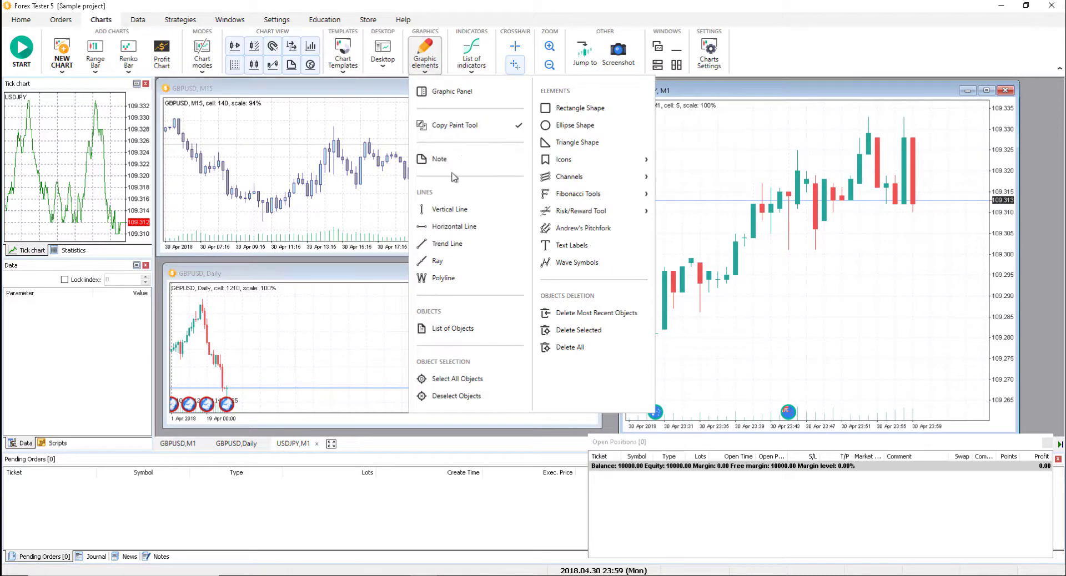
# Place a horizontal price line on the GBPUSD M15 chart, raise it slightly, and show the playback controls
pyautogui.click(449, 227)
pyautogui.click(370, 145)
pyautogui.moveTo(370, 140); pyautogui.dragTo(359, 143)
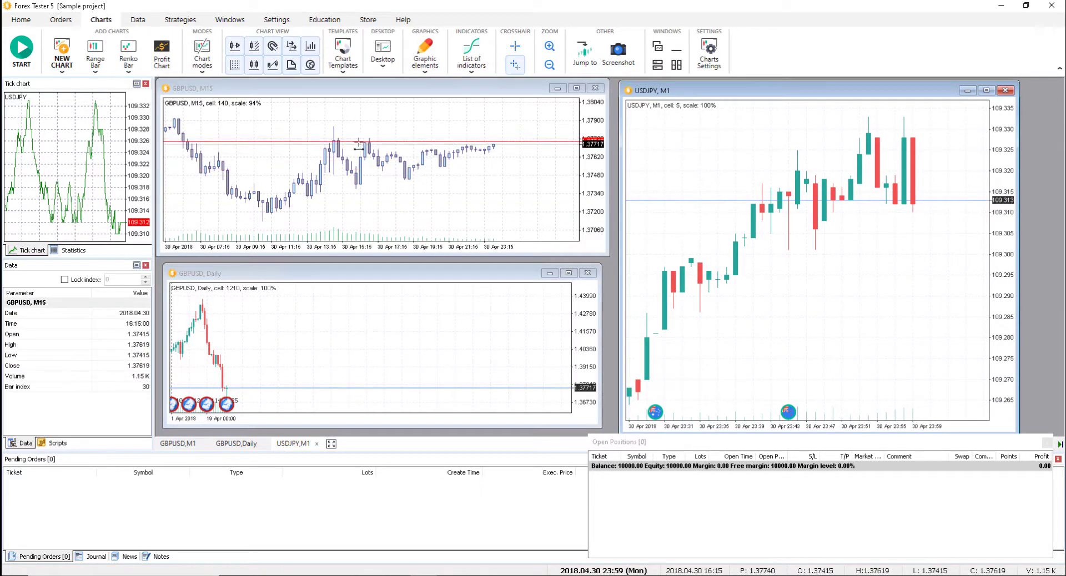
pyautogui.click(392, 141)
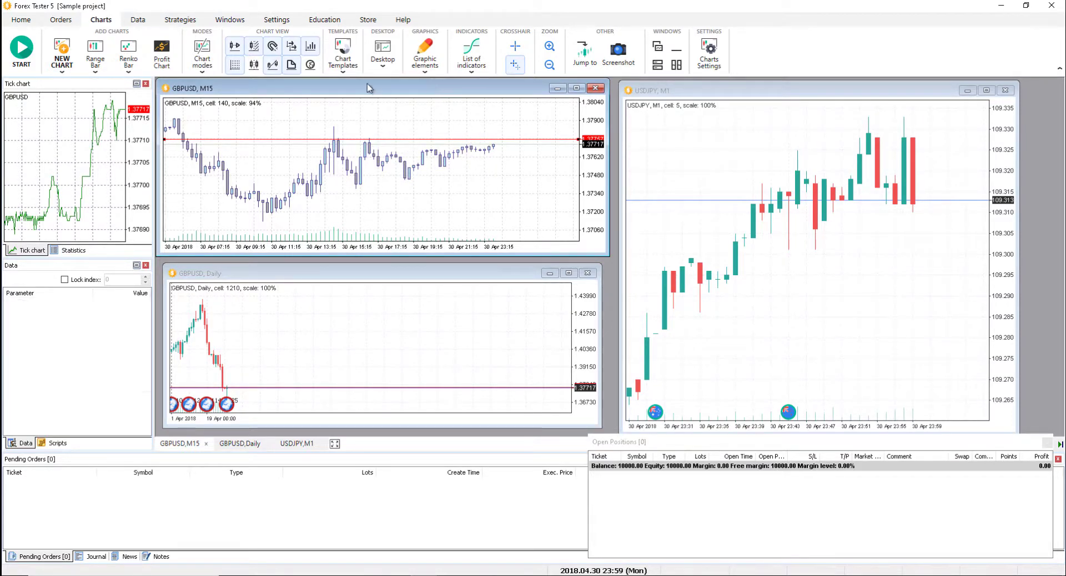
pyautogui.click(21, 21)
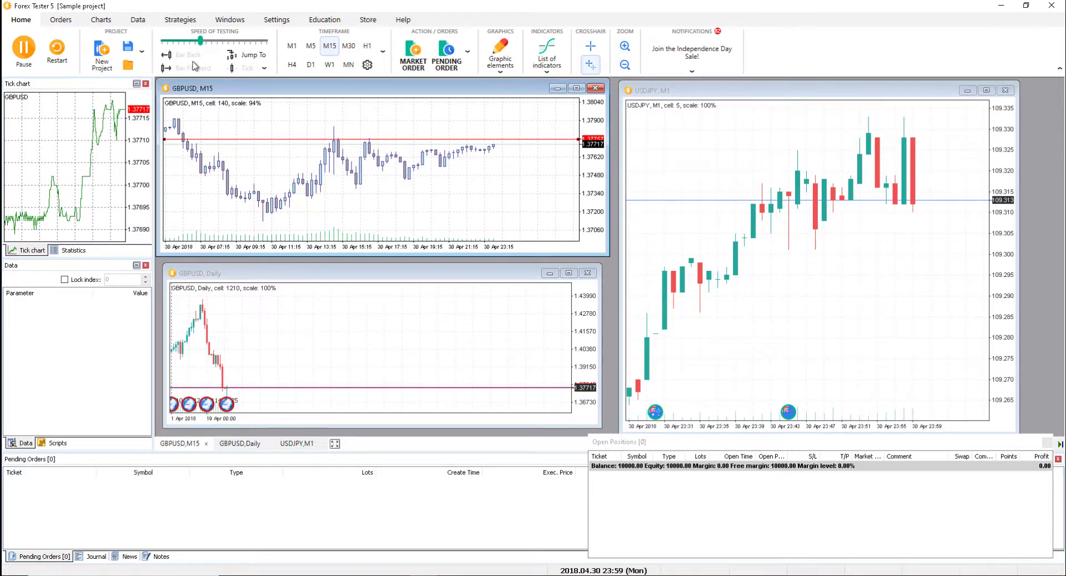
# Restart the test from its first date and raise the testing speed to replay into 2 April
pyautogui.click(65, 63)
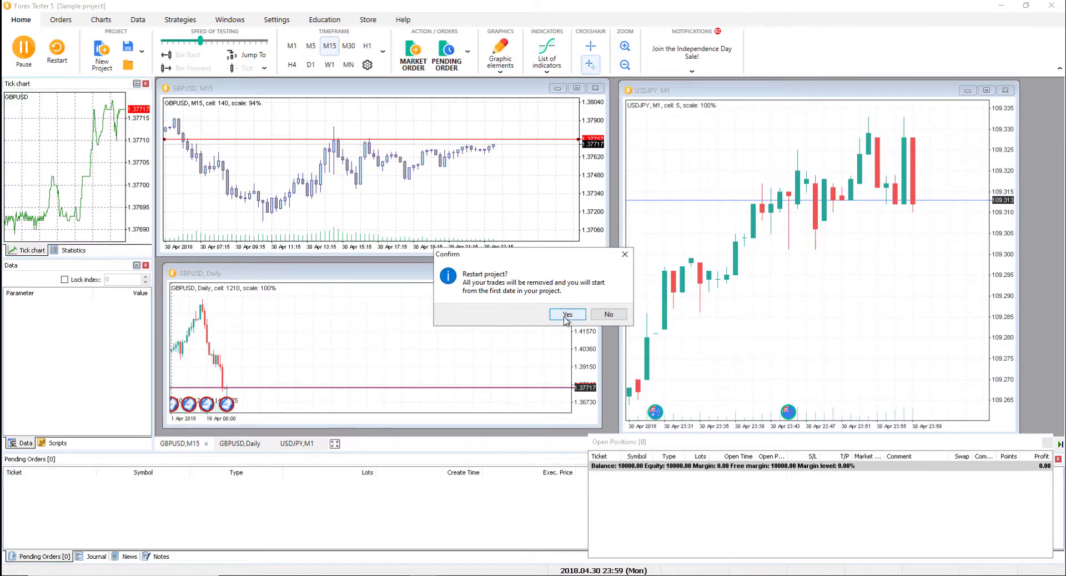
pyautogui.click(566, 315)
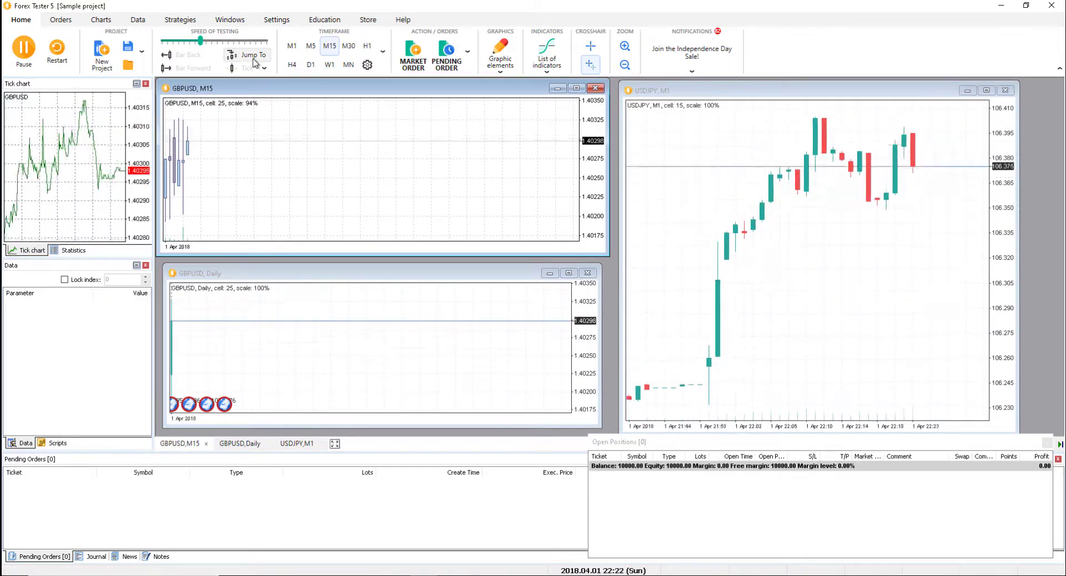
pyautogui.click(215, 42)
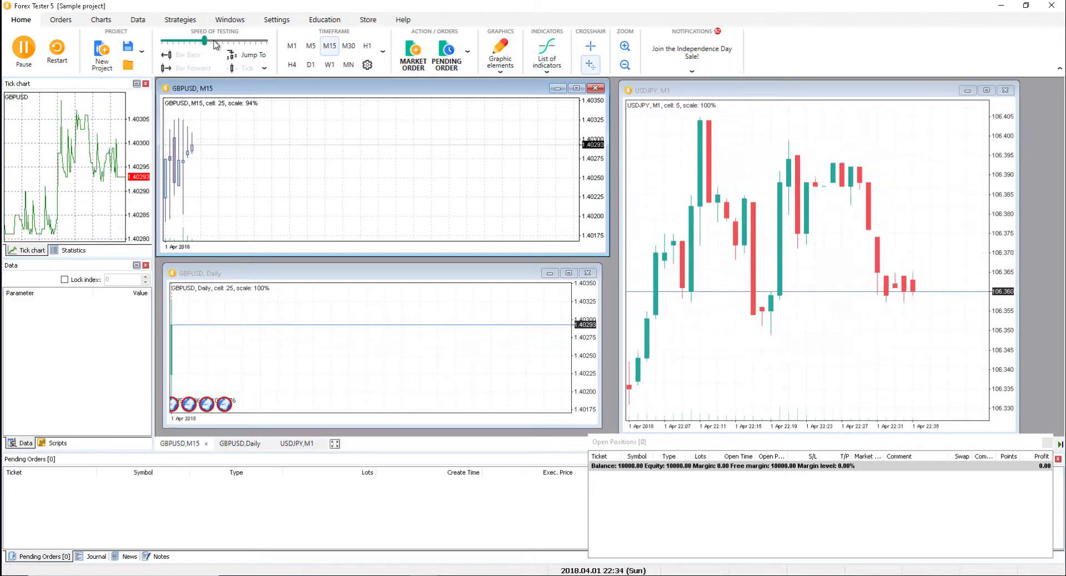
pyautogui.moveTo(215, 42); pyautogui.dragTo(260, 39)
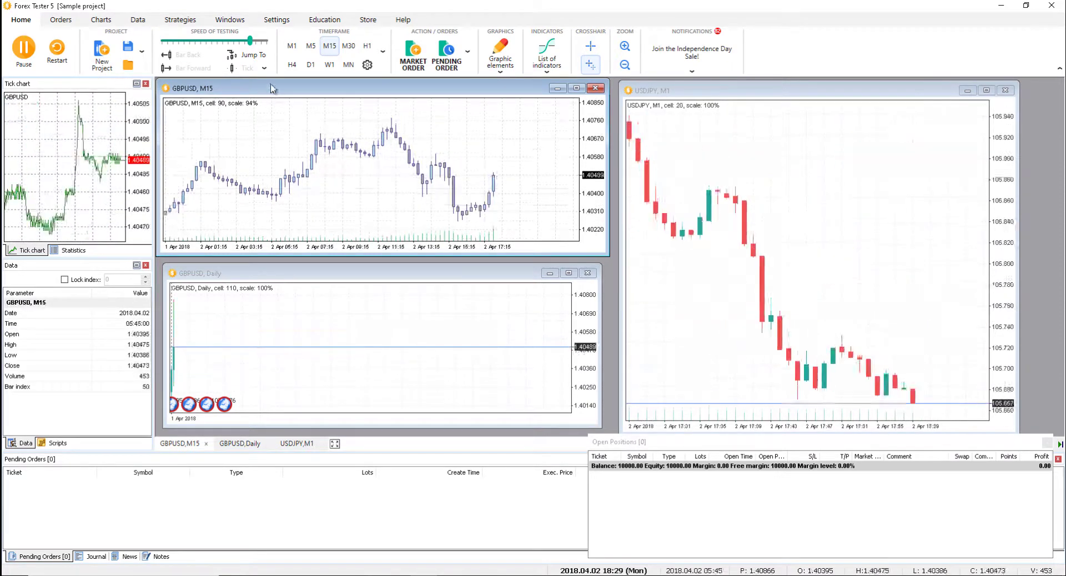
pyautogui.moveTo(187, 46); pyautogui.dragTo(183, 42)
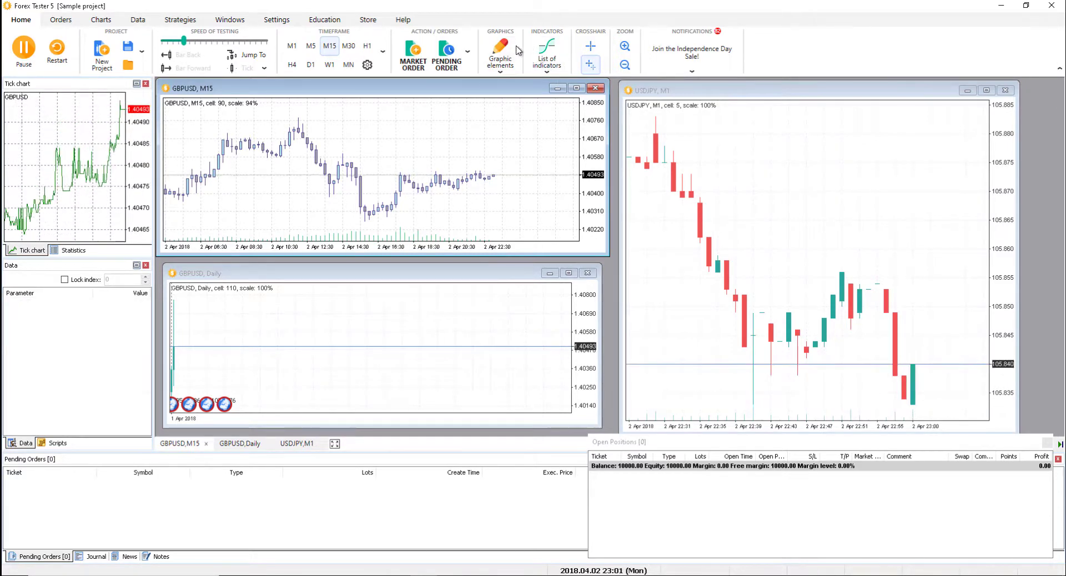
# Add a horizontal line at 1.40514 on GBPUSD M15, then open and close the indicators list
pyautogui.click(519, 69)
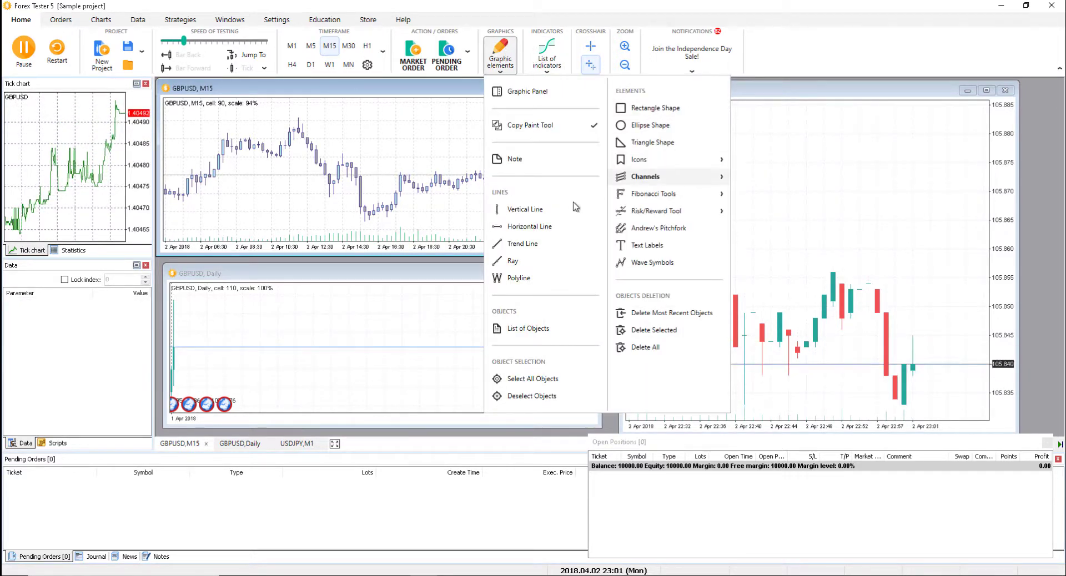
pyautogui.click(525, 227)
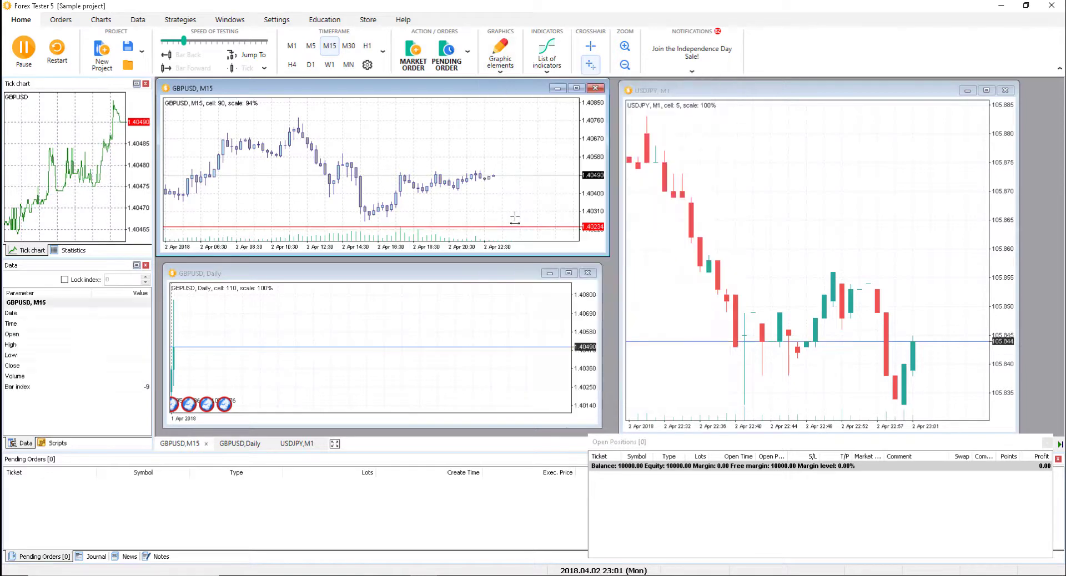
pyautogui.click(384, 172)
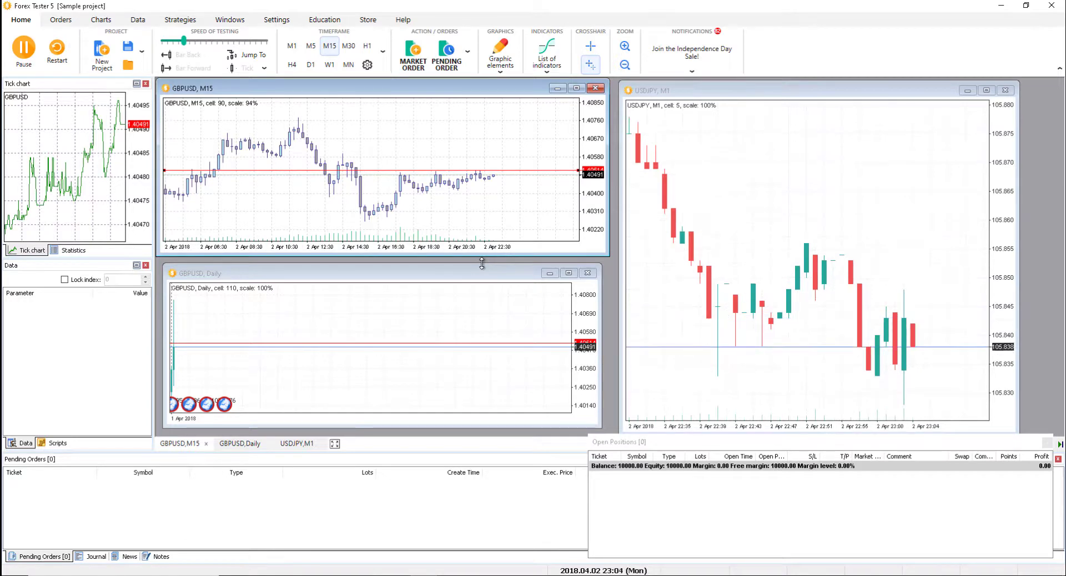
pyautogui.click(542, 59)
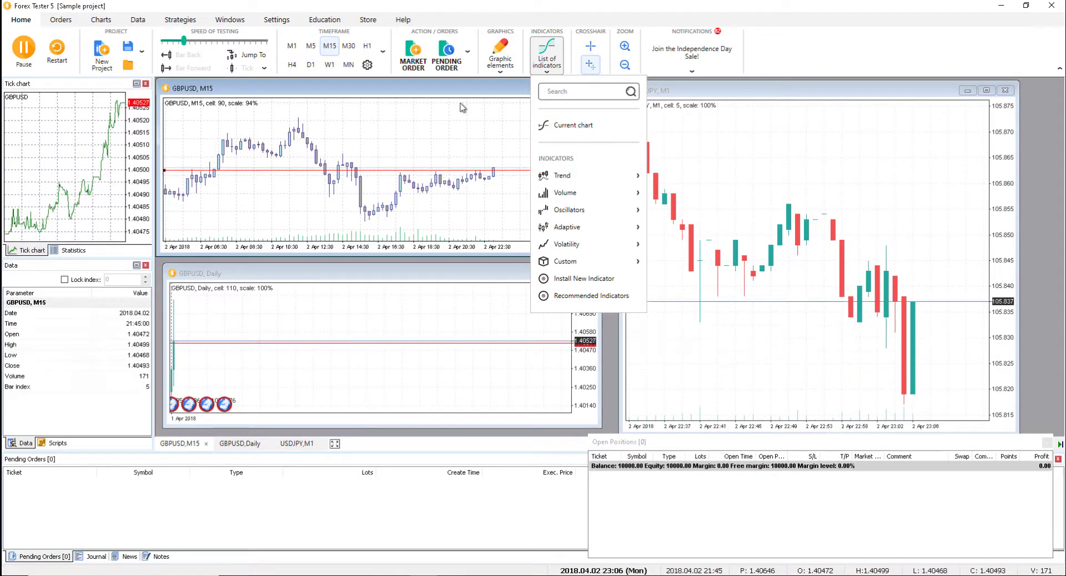
pyautogui.click(464, 127)
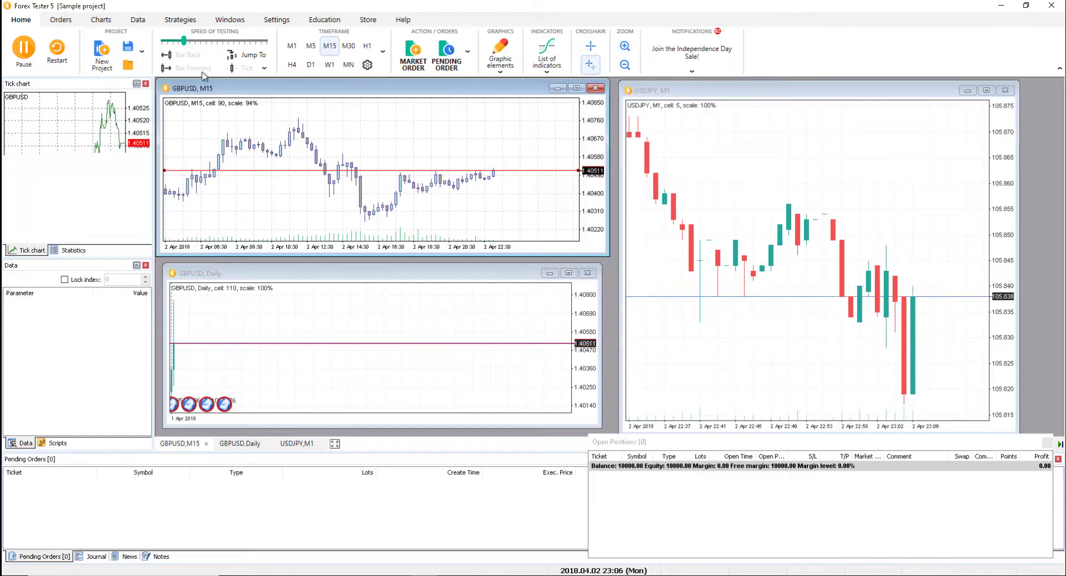
# Buy 0.1 lot of GBPUSD at market from the Orders tools
pyautogui.click(60, 19)
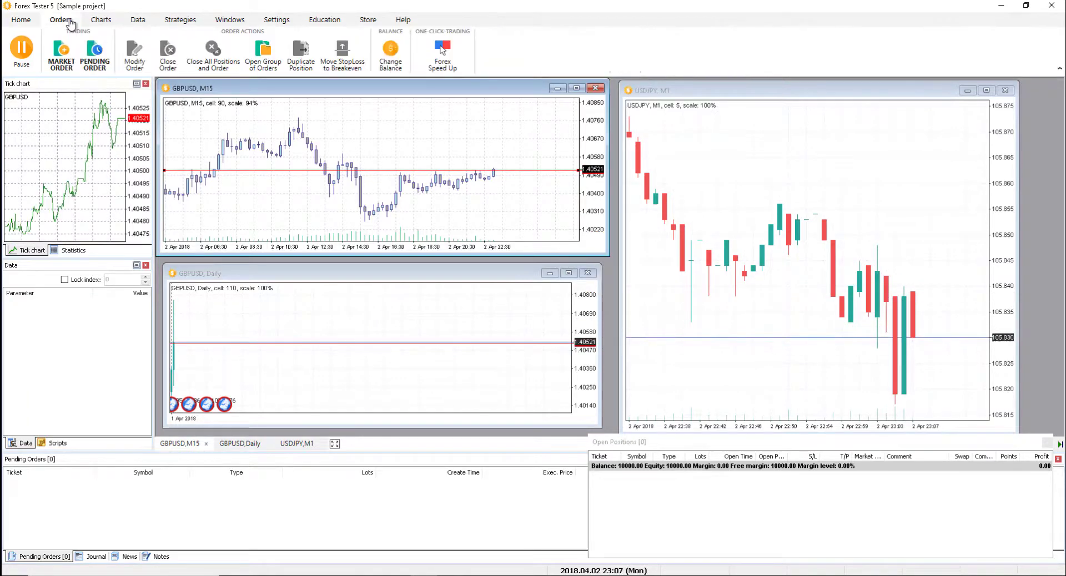
pyautogui.click(61, 53)
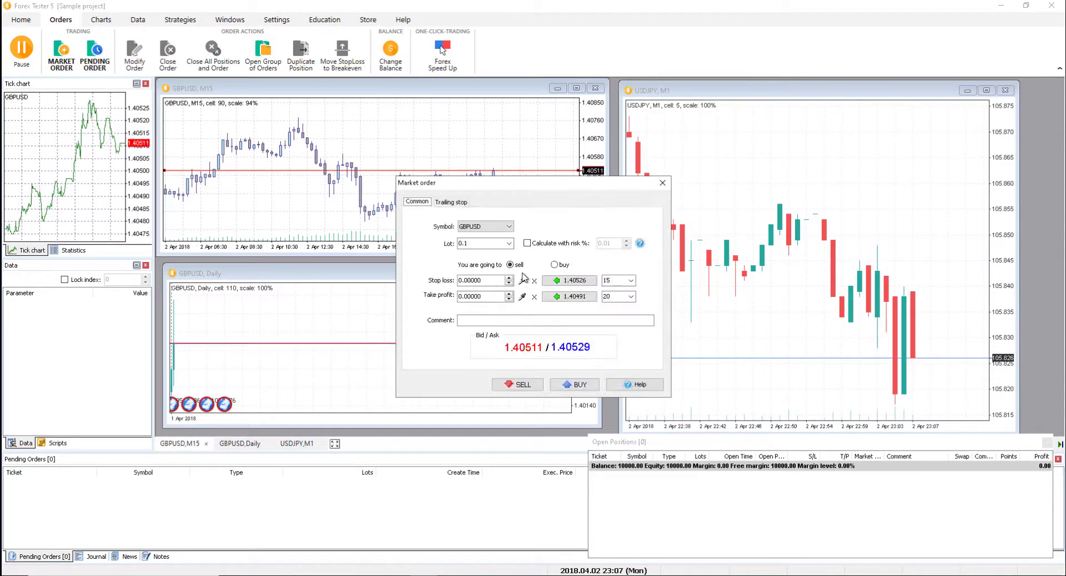
pyautogui.click(556, 389)
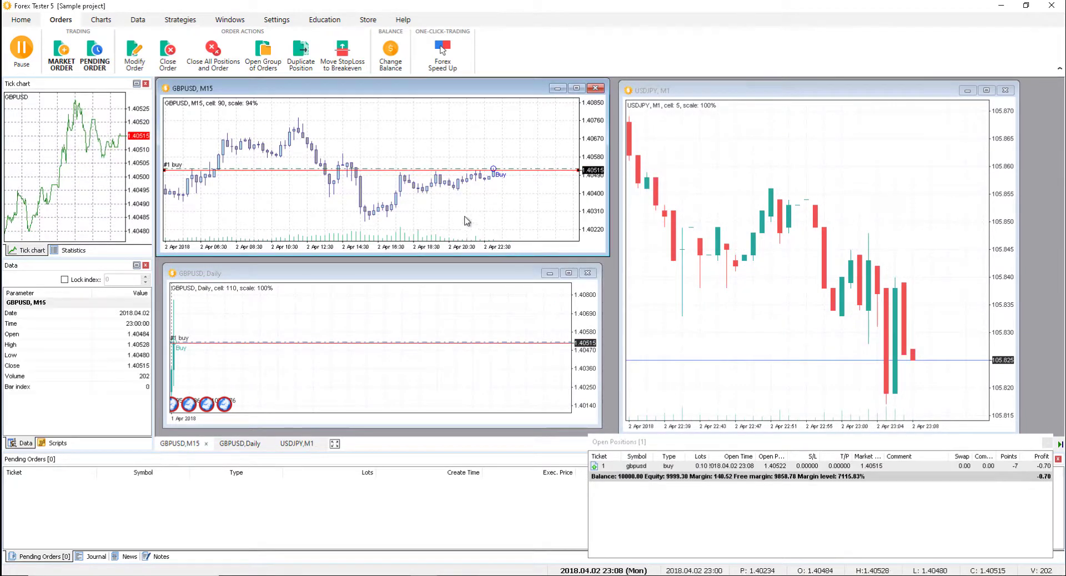
pyautogui.moveTo(661, 442); pyautogui.dragTo(668, 435)
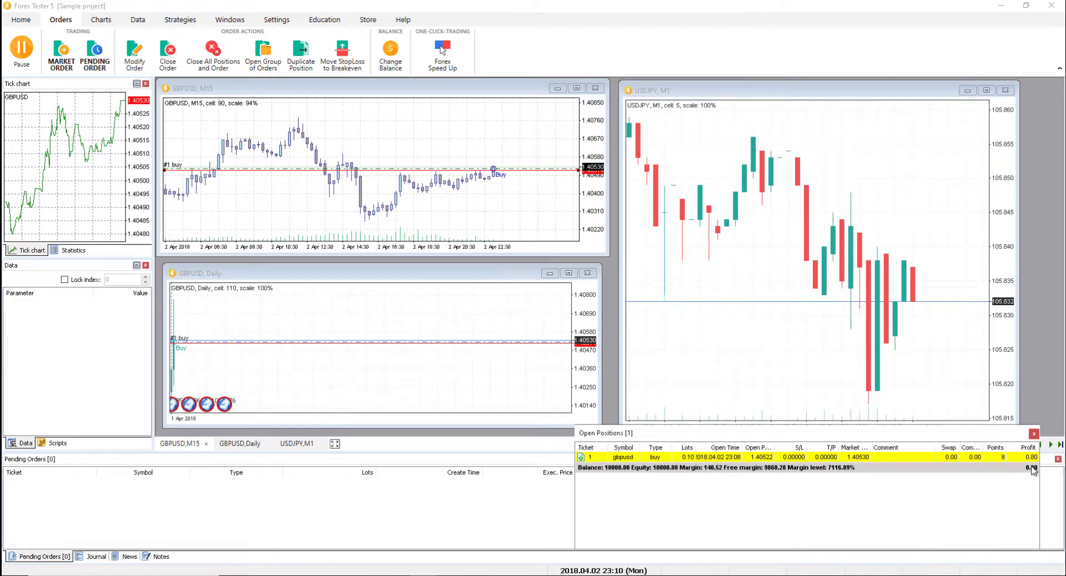
# Give the open position a 1.40399 stop loss and a 1.40619 take profit
pyautogui.doubleClick(768, 457)
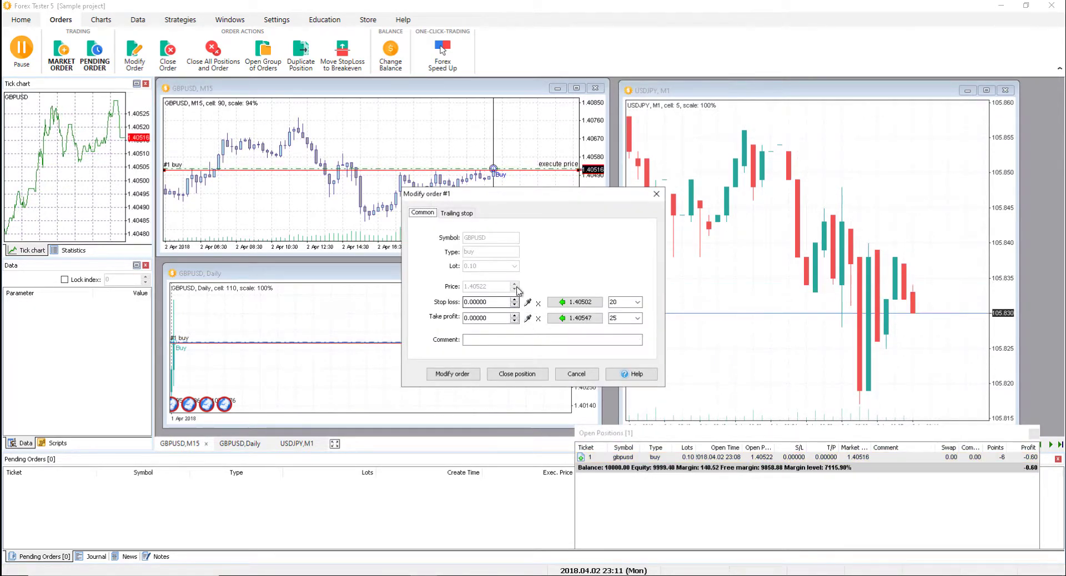
pyautogui.moveTo(530, 194); pyautogui.dragTo(592, 240)
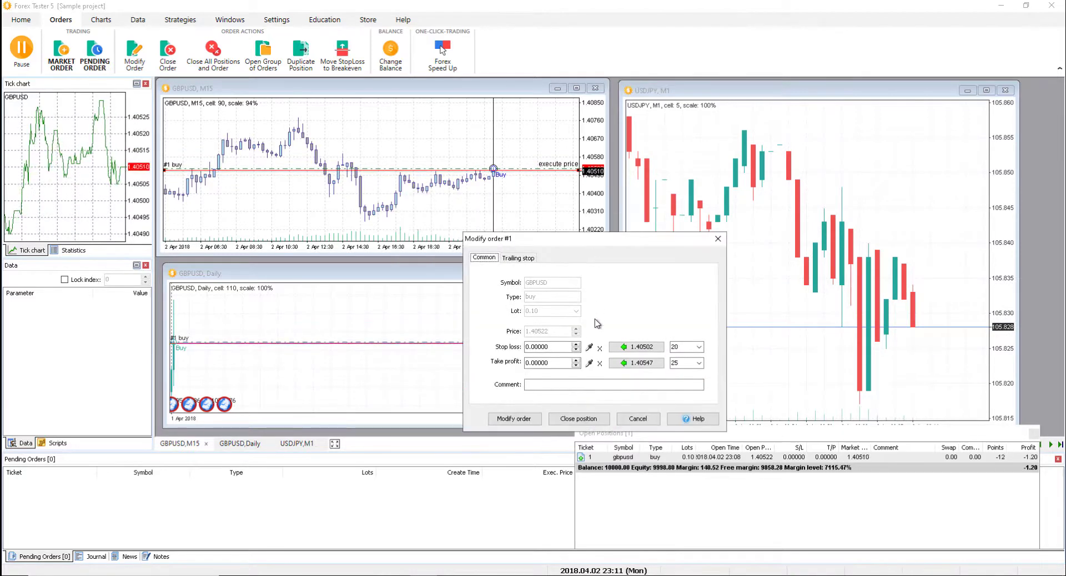
pyautogui.click(589, 347)
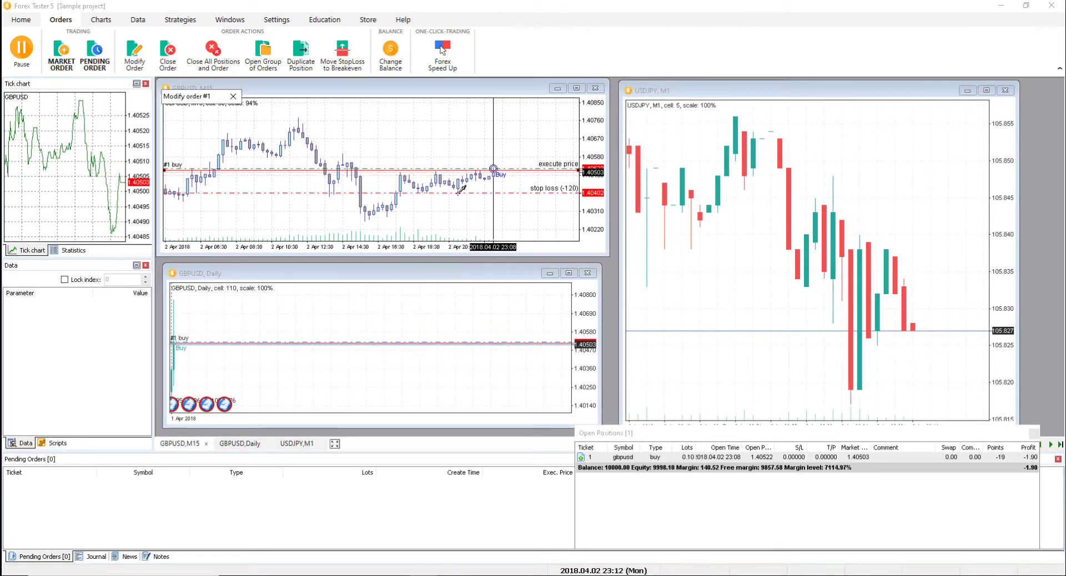
pyautogui.click(458, 193)
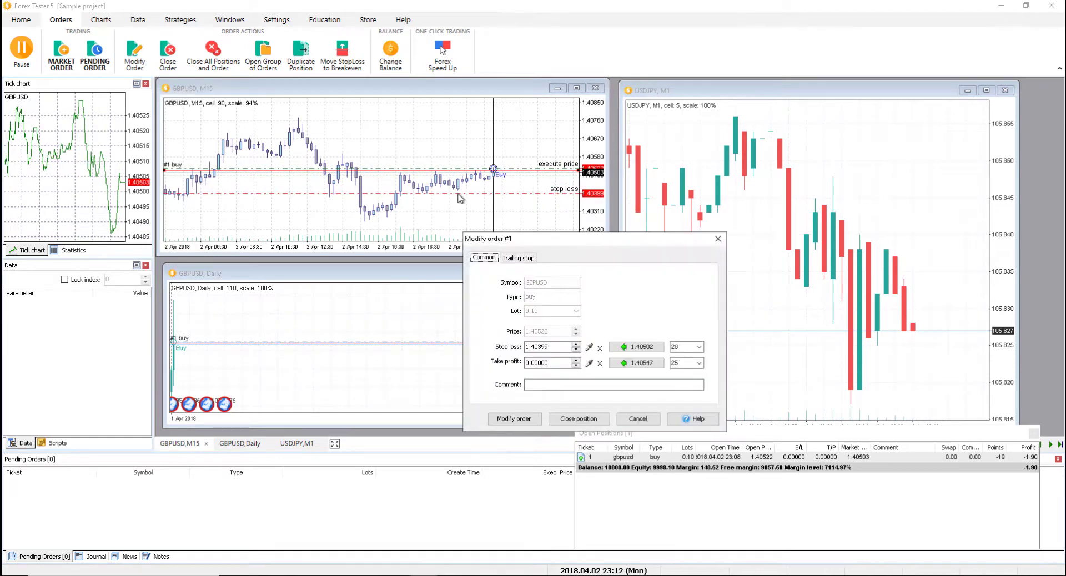
pyautogui.click(591, 364)
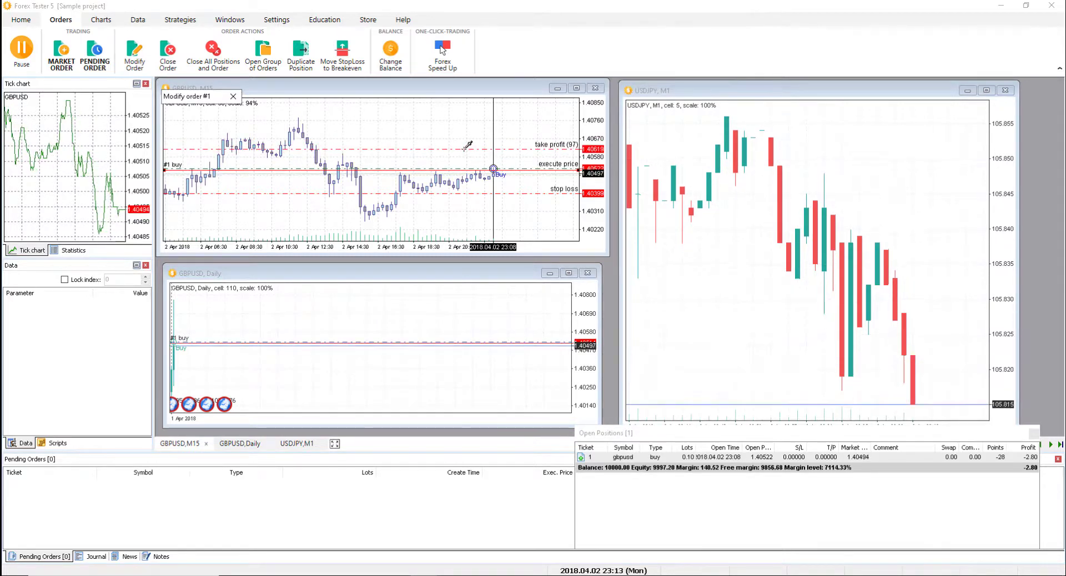
pyautogui.click(467, 149)
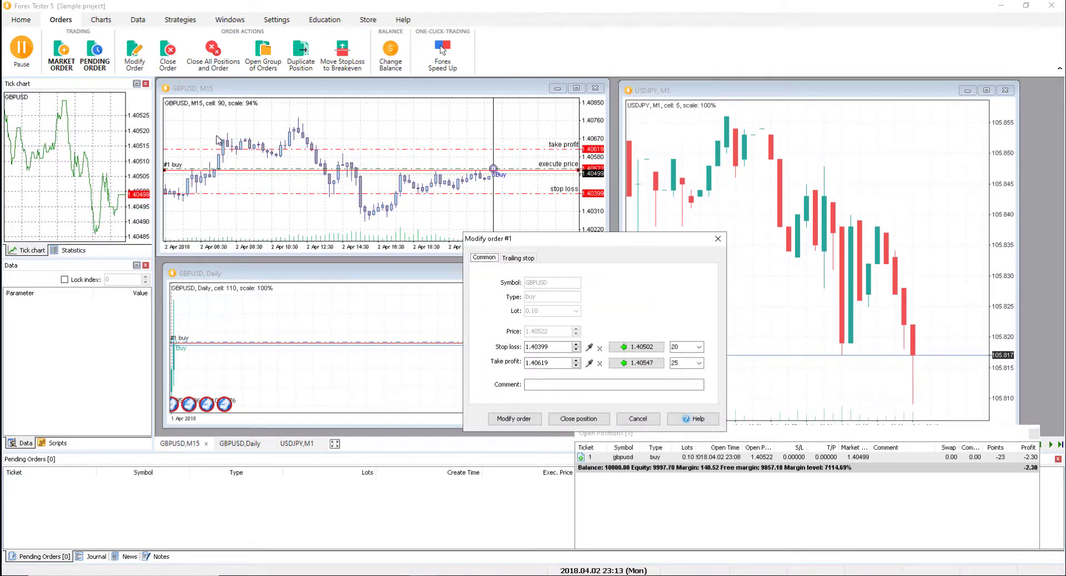
pyautogui.click(512, 419)
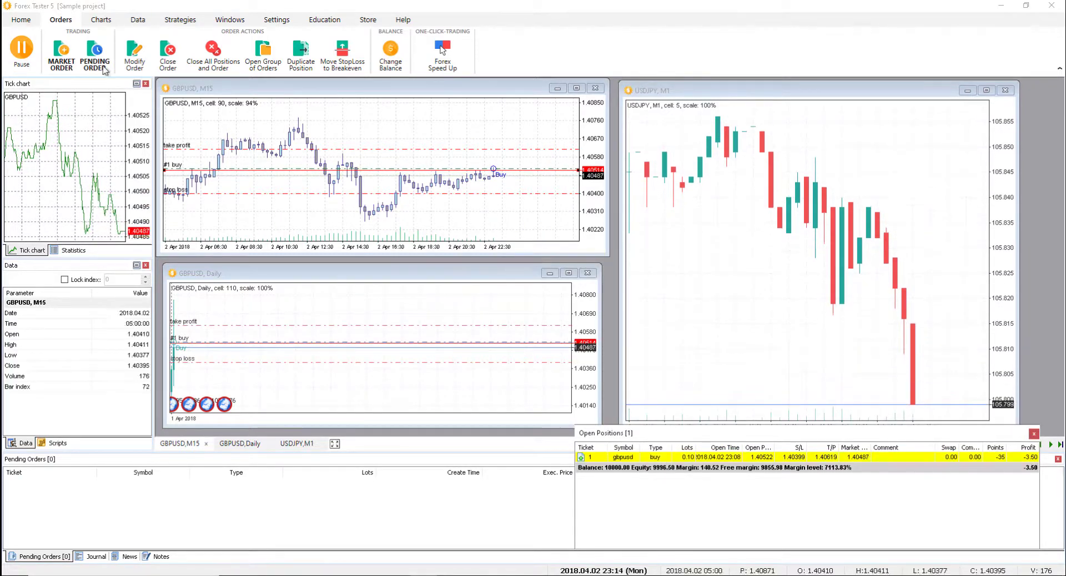
# Tune the testing speed slider and let the test run until the buy closes at balance 10009.70
pyautogui.click(22, 19)
pyautogui.moveTo(184, 41); pyautogui.dragTo(178, 40)
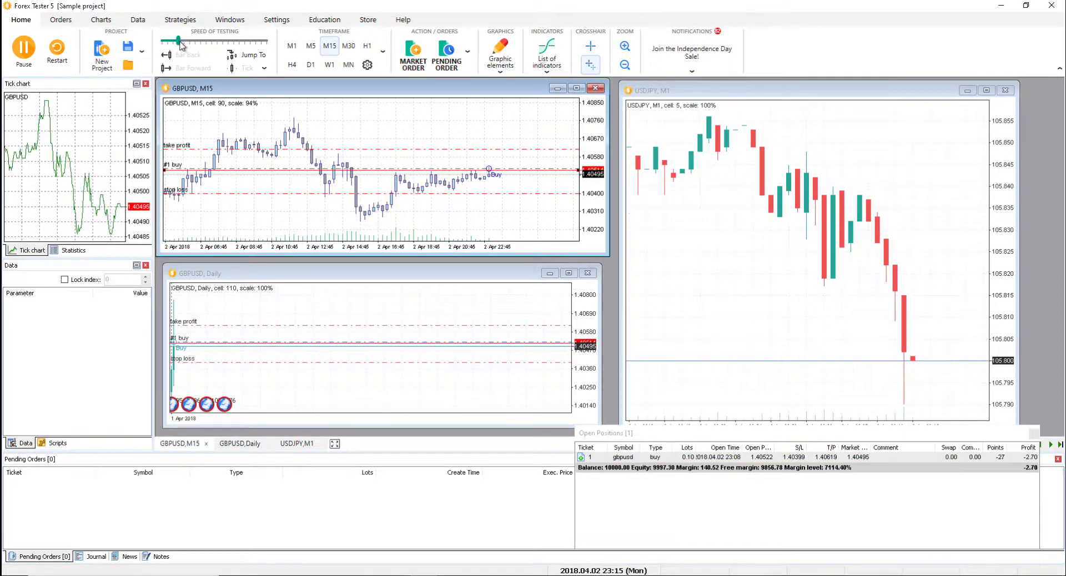
pyautogui.click(185, 41)
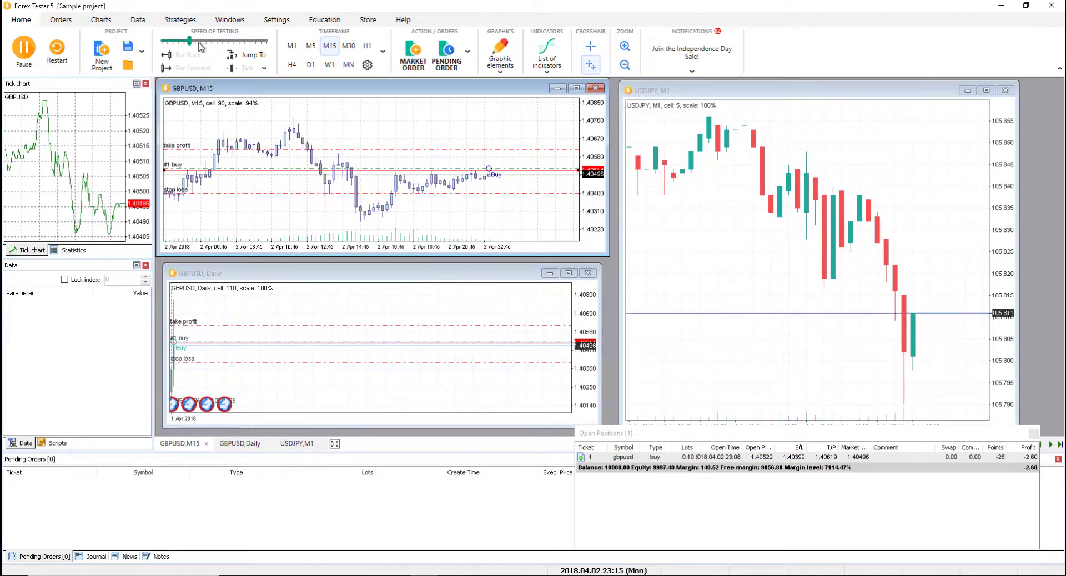
pyautogui.moveTo(184, 41); pyautogui.dragTo(206, 42)
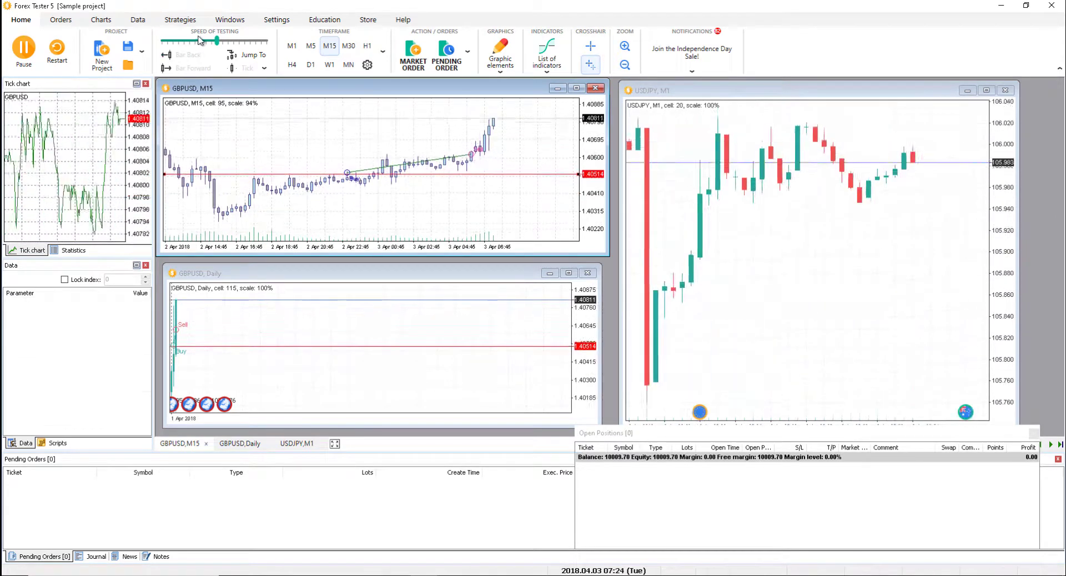
pyautogui.moveTo(216, 41); pyautogui.dragTo(189, 41)
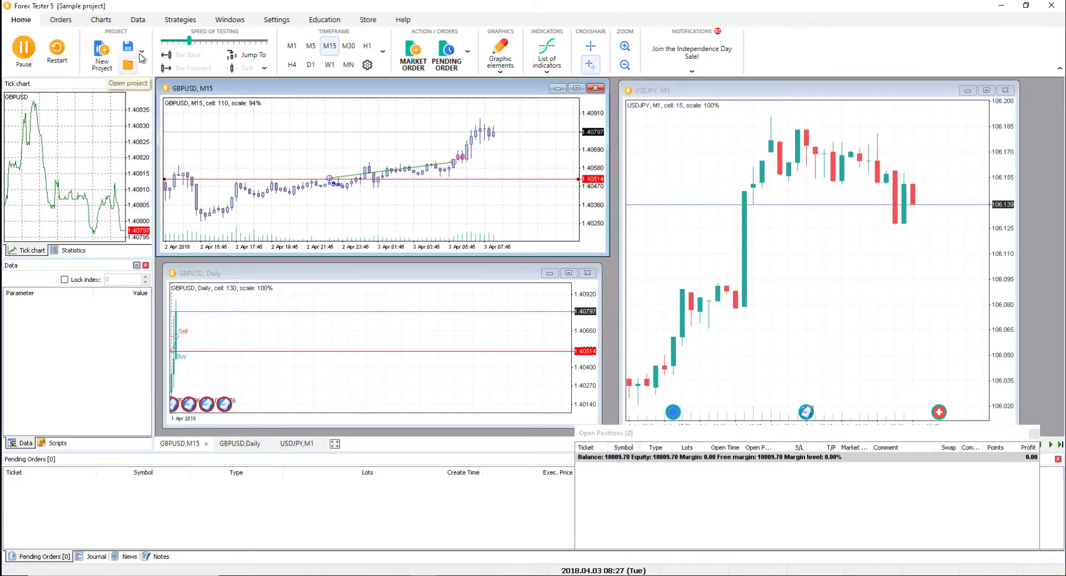
pyautogui.click(60, 20)
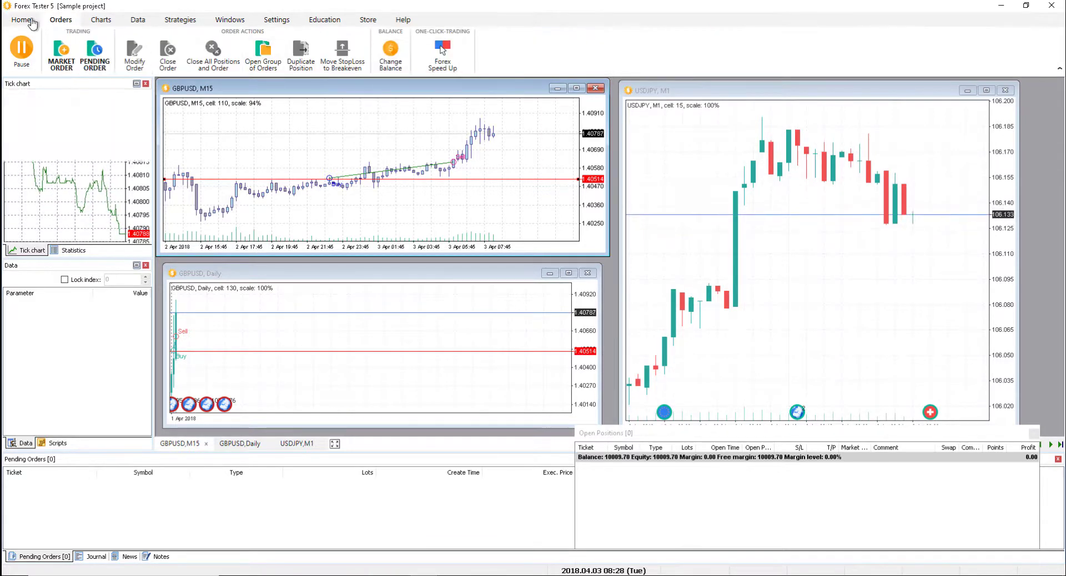
pyautogui.scroll(-1, 70, 50)
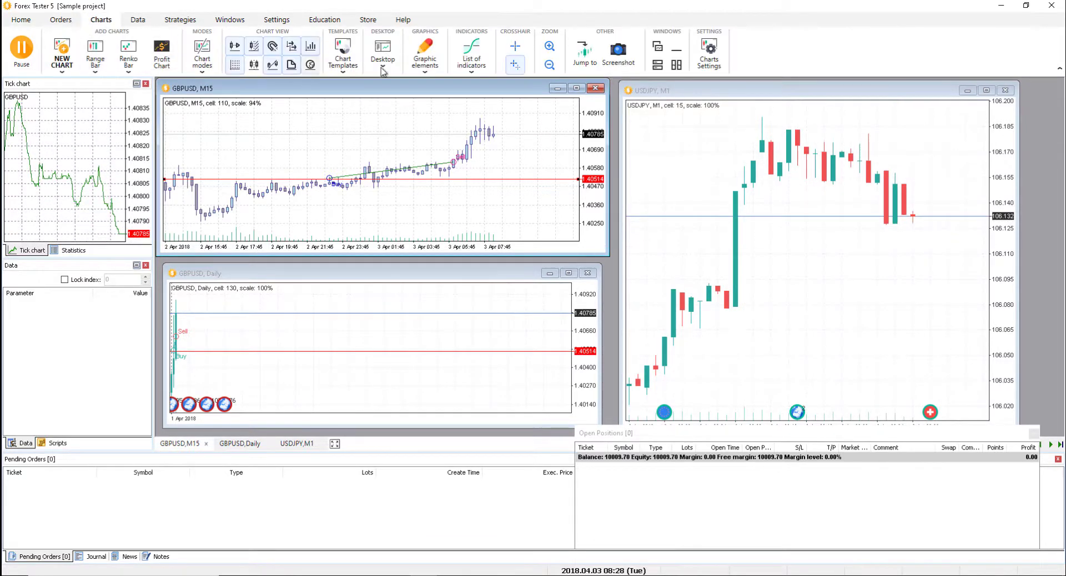
pyautogui.click(62, 22)
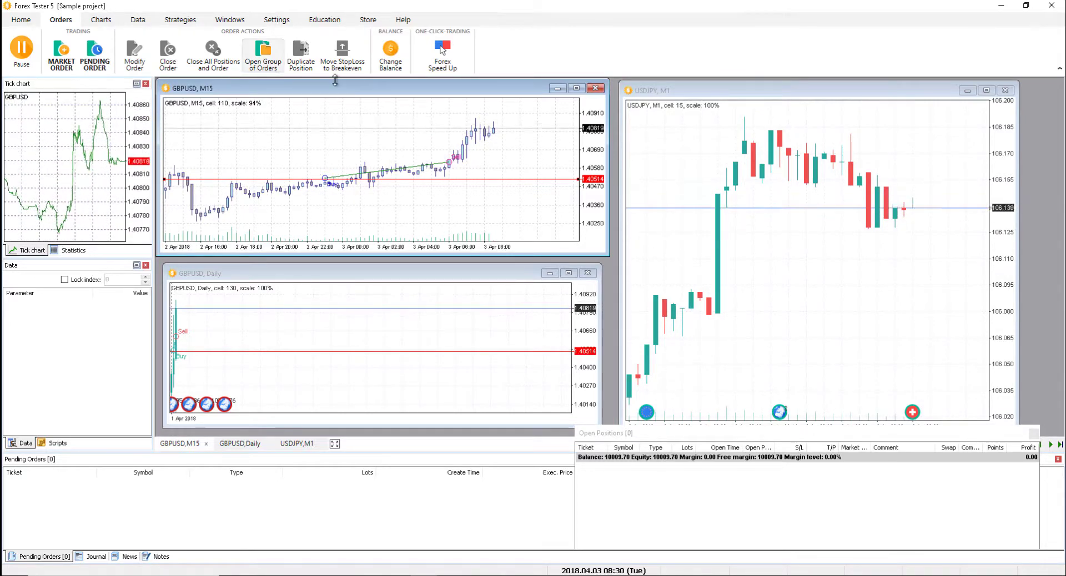
pyautogui.click(398, 67)
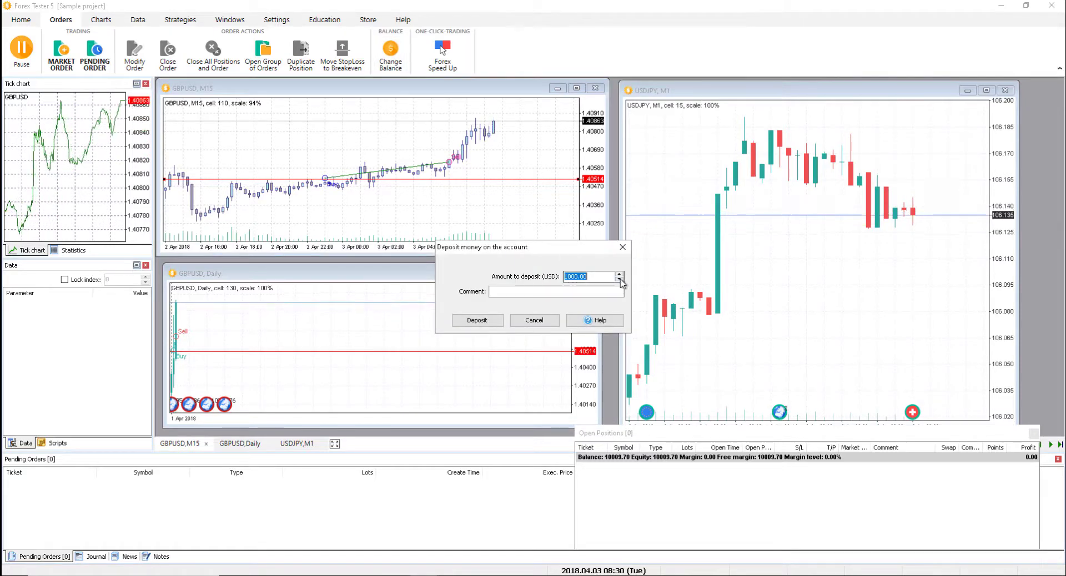
pyautogui.click(542, 323)
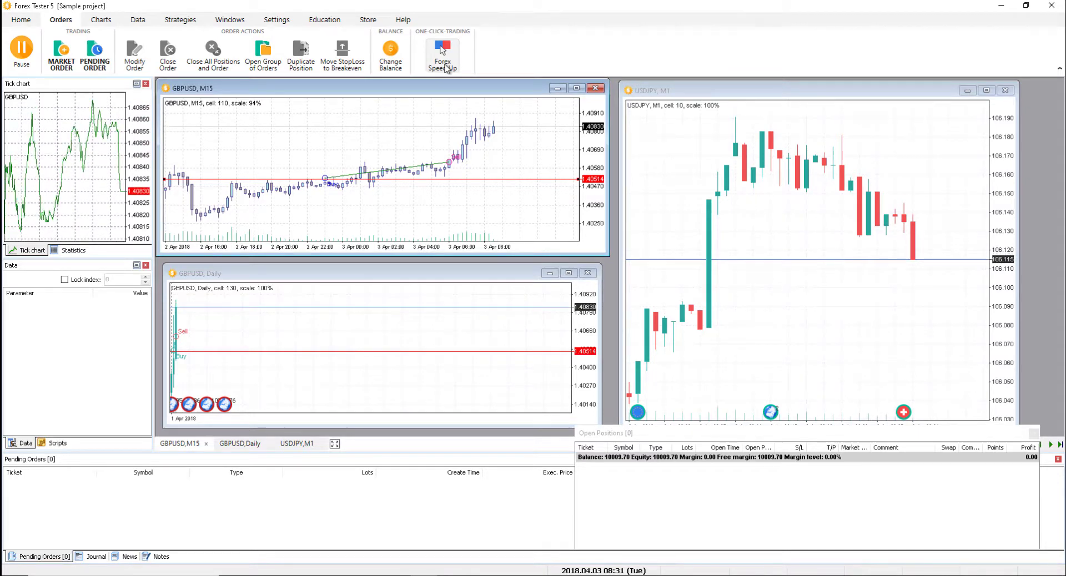
pyautogui.click(443, 61)
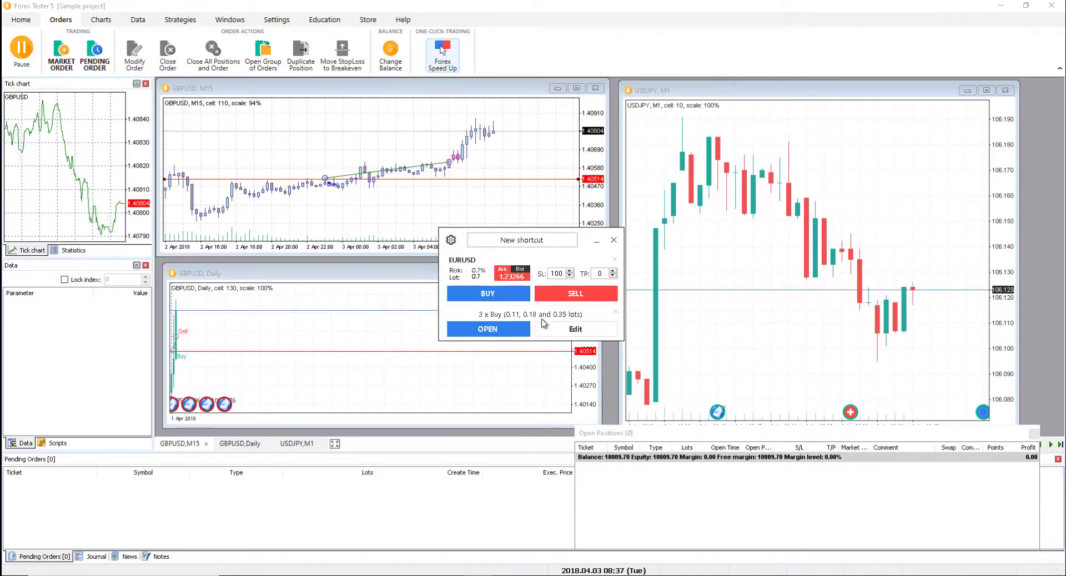
pyautogui.click(614, 240)
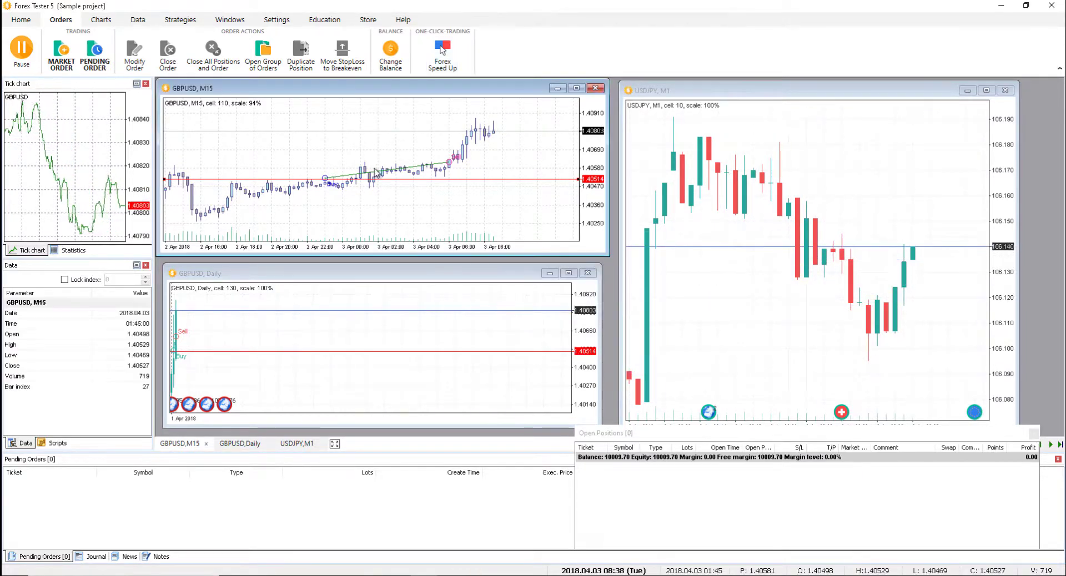
# Browse Graphic elements and indicator categories, then cancel the Install New Indicator dialog
pyautogui.click(100, 21)
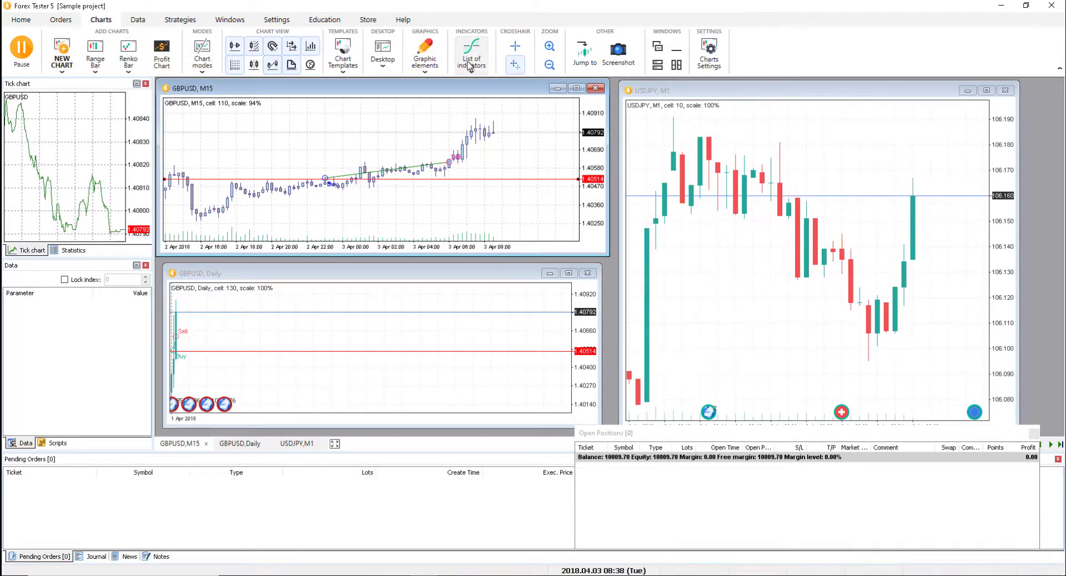
pyautogui.click(426, 62)
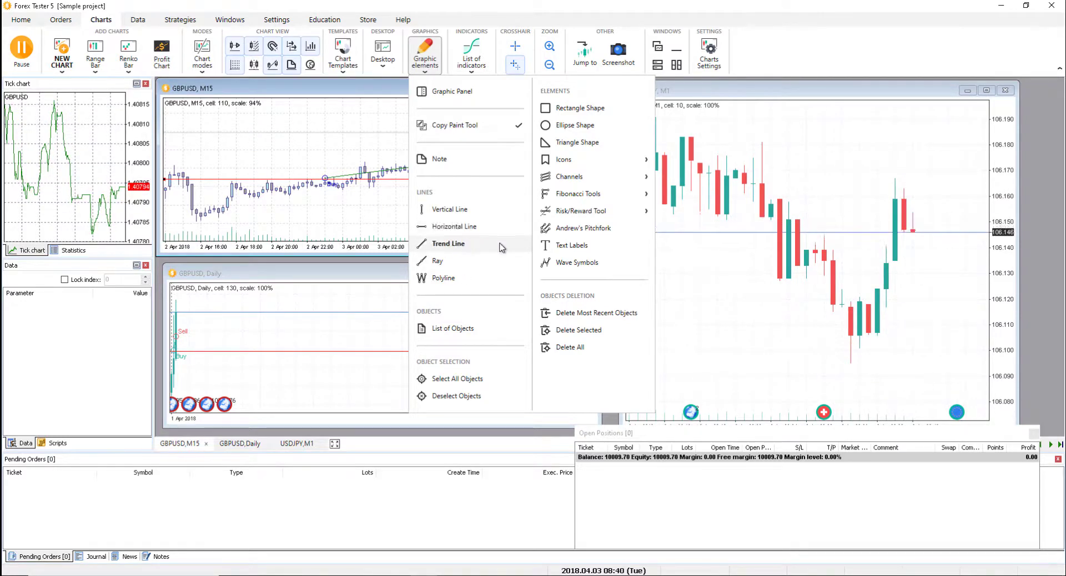
pyautogui.click(471, 56)
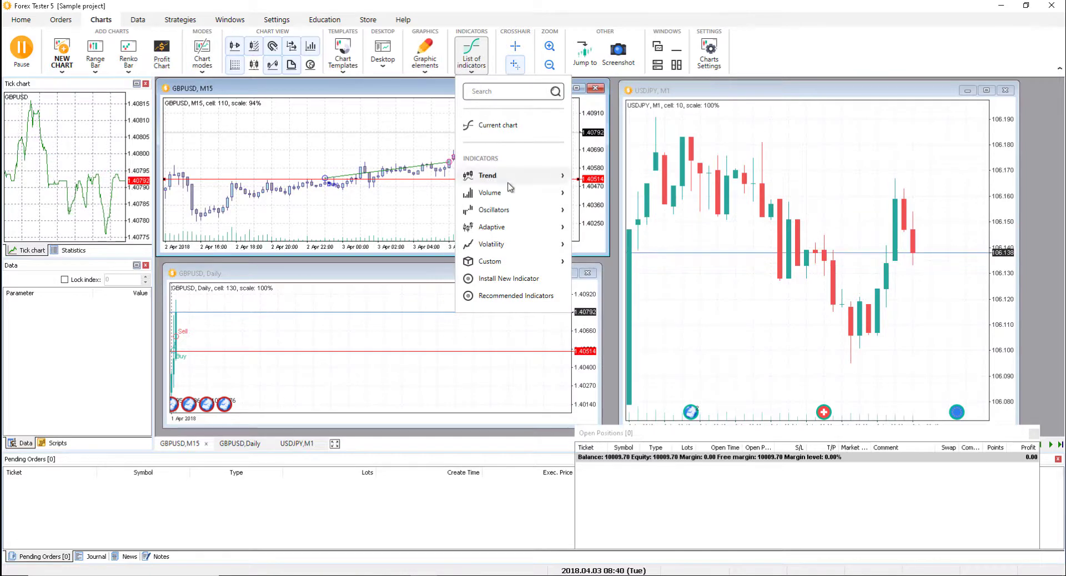
pyautogui.click(512, 279)
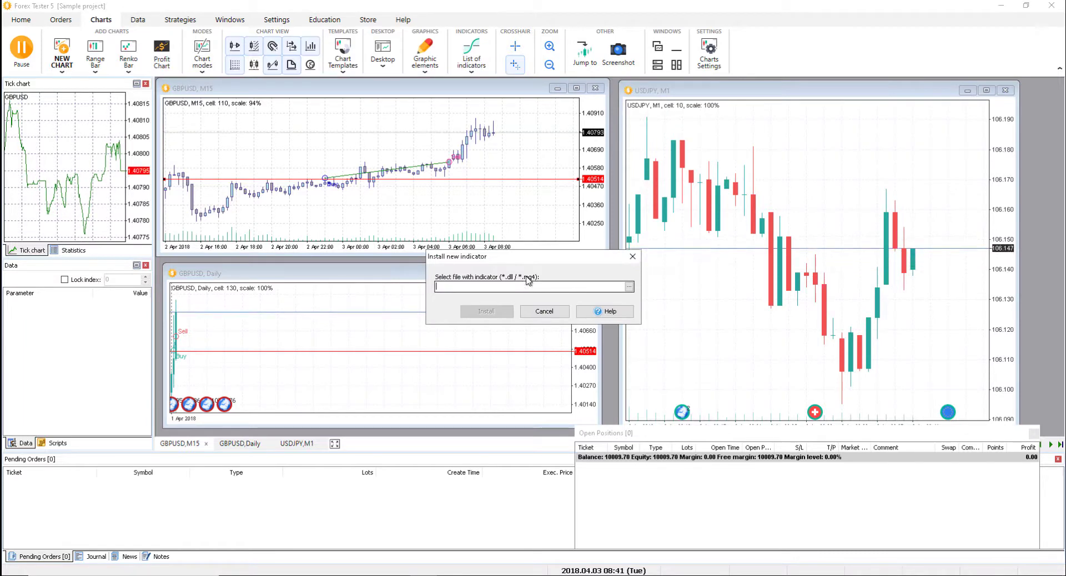
pyautogui.click(532, 320)
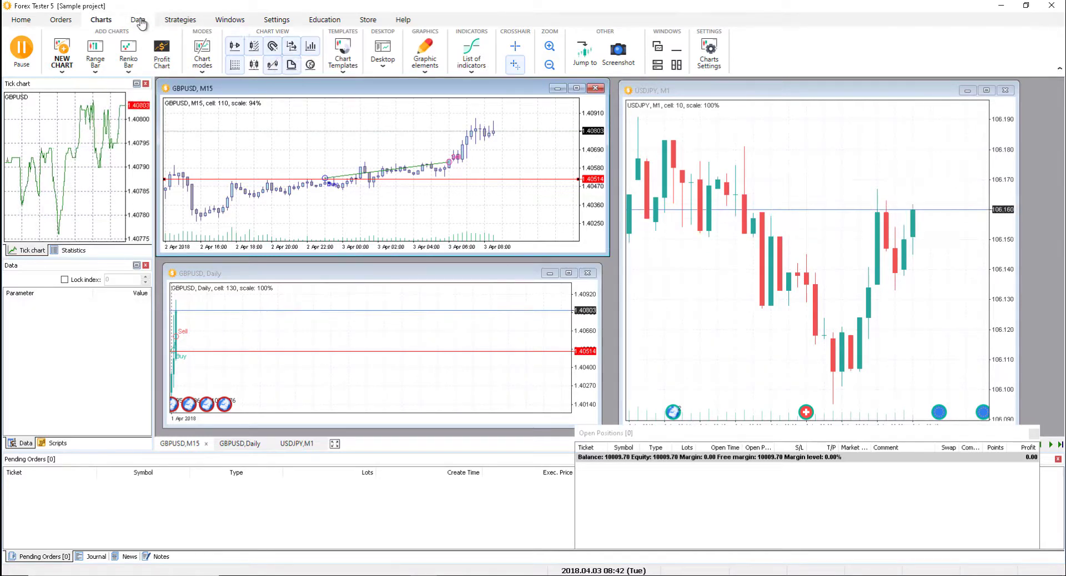
# Open the Data Center and scroll the symbol groups down to Stocks_US
pyautogui.click(137, 19)
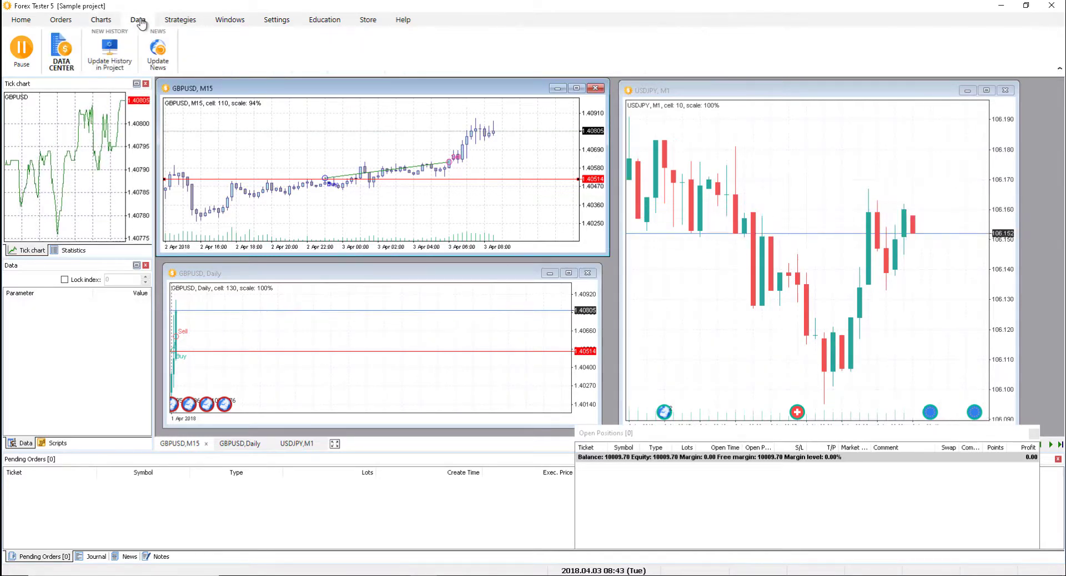
pyautogui.click(62, 49)
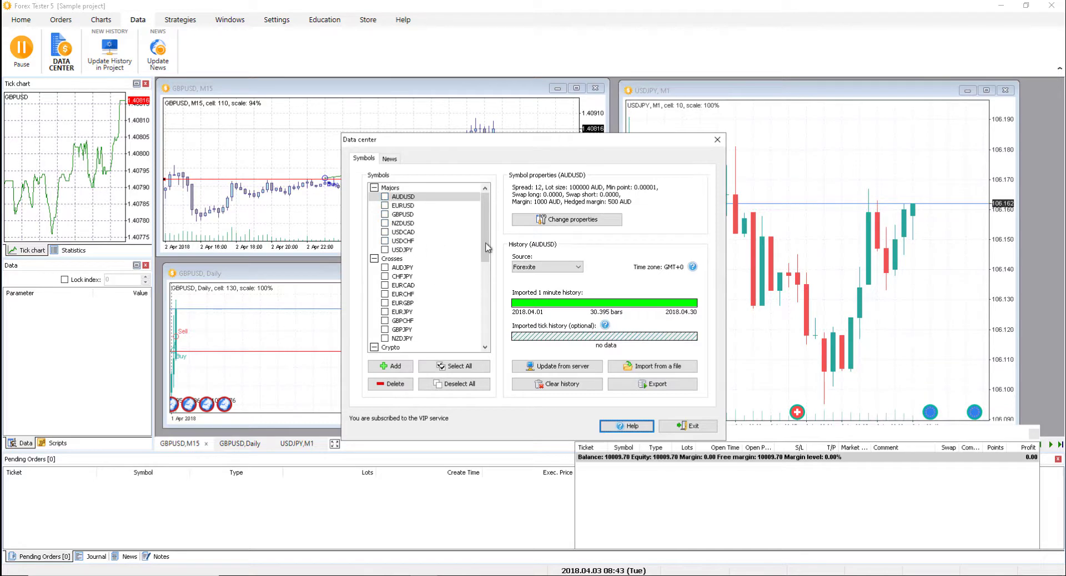
pyautogui.moveTo(487, 248)
pyautogui.mouseDown()
pyautogui.moveTo(489, 285)
pyautogui.moveTo(434, 283)
pyautogui.mouseUp()
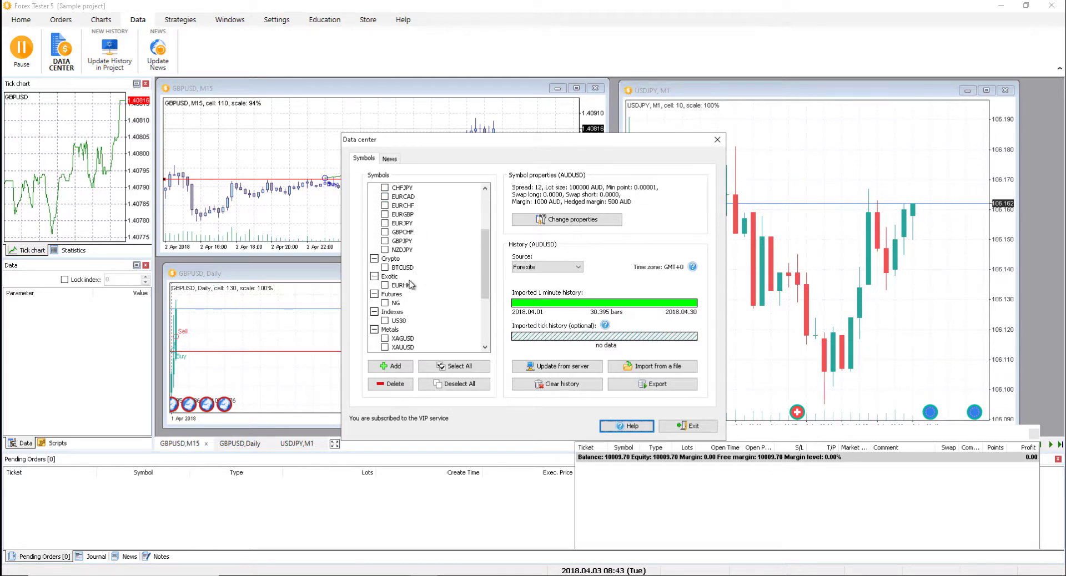
pyautogui.scroll(-2, 430, 323)
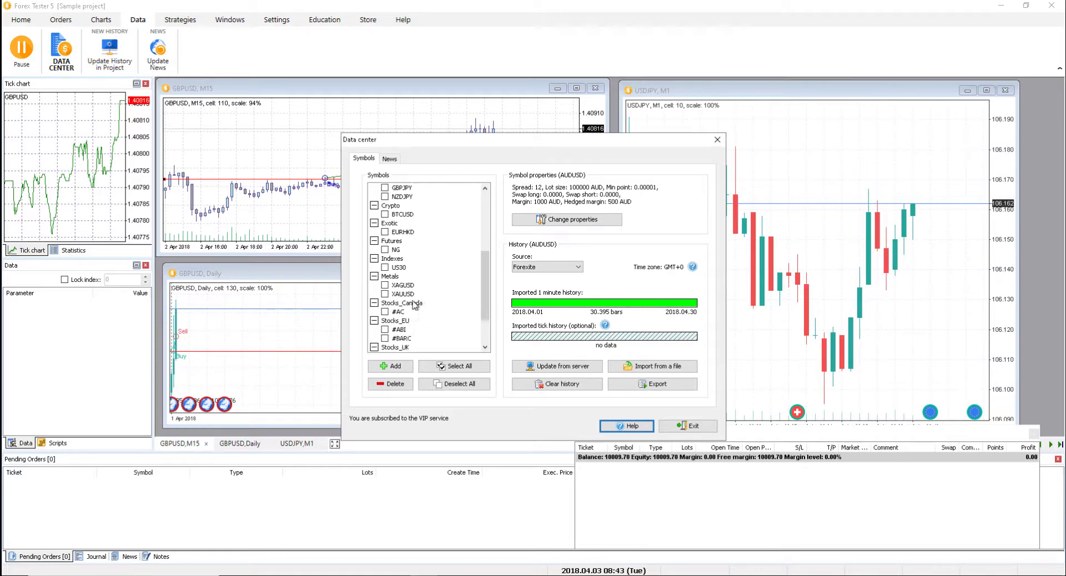
pyautogui.scroll(-2, 417, 309)
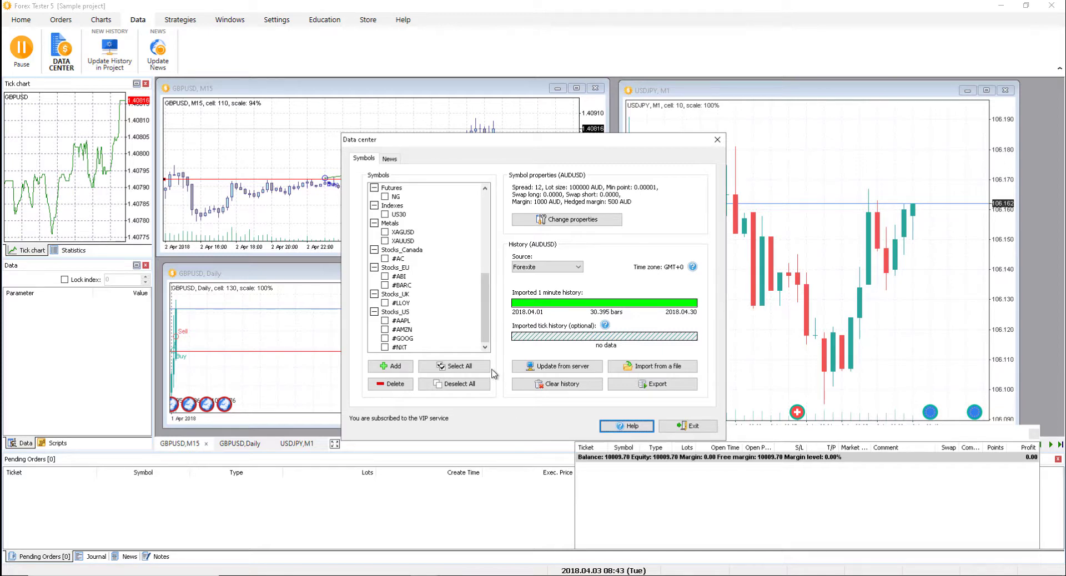
# Exit the Data Center, make the USDJPY chart active, and show the strategy tools
pyautogui.click(672, 428)
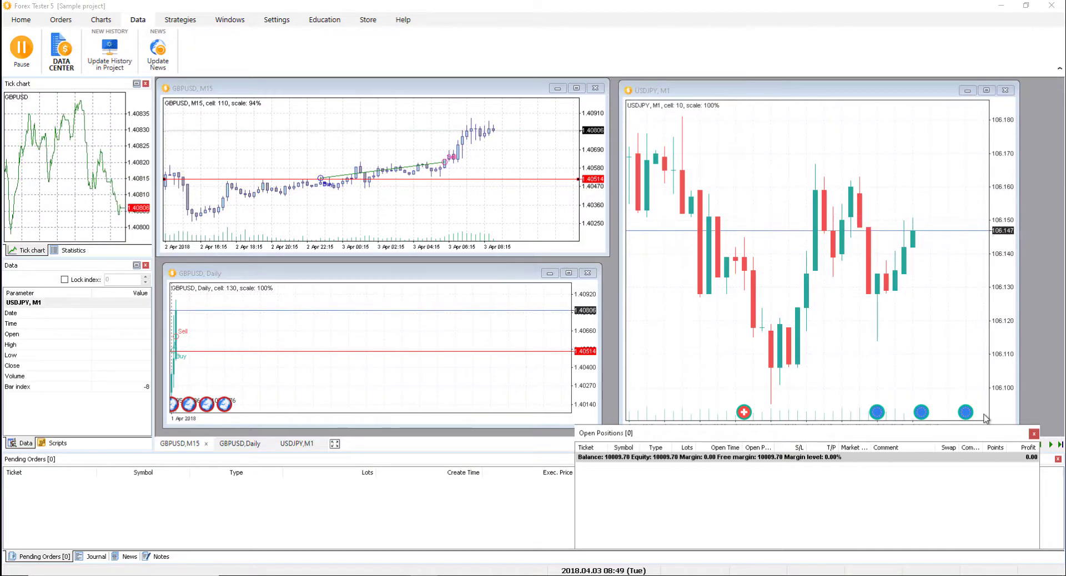
pyautogui.click(961, 411)
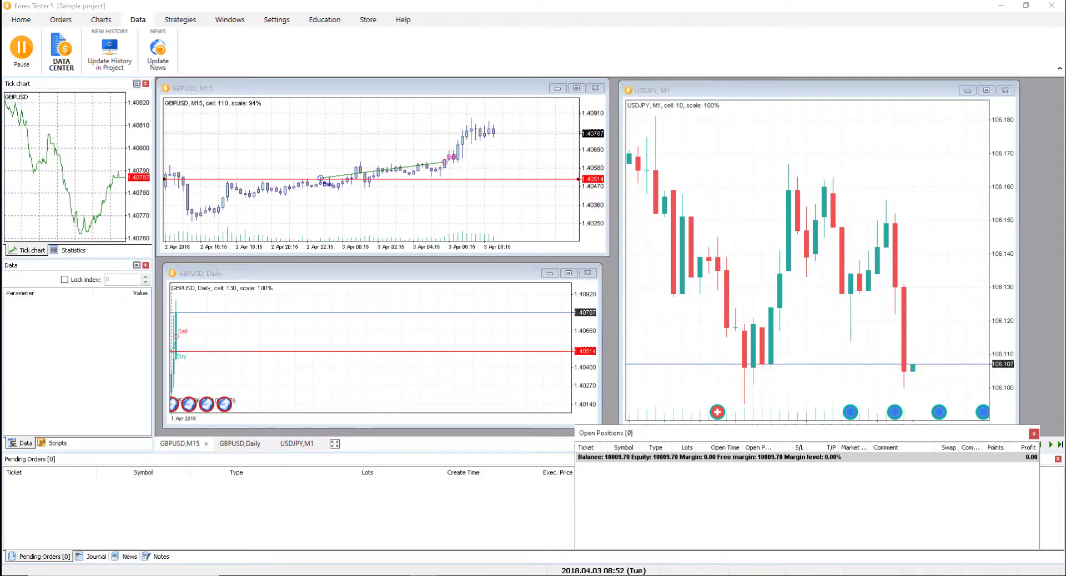
pyautogui.click(179, 20)
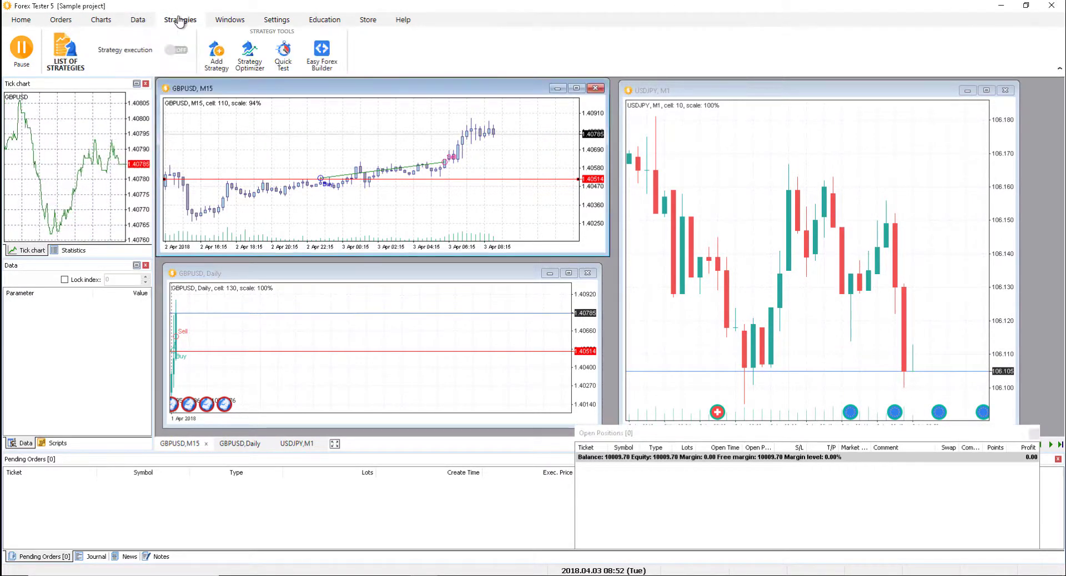
# Open the List of Strategies, scroll through the downloadable ones, and cancel adding one from file
pyautogui.click(74, 60)
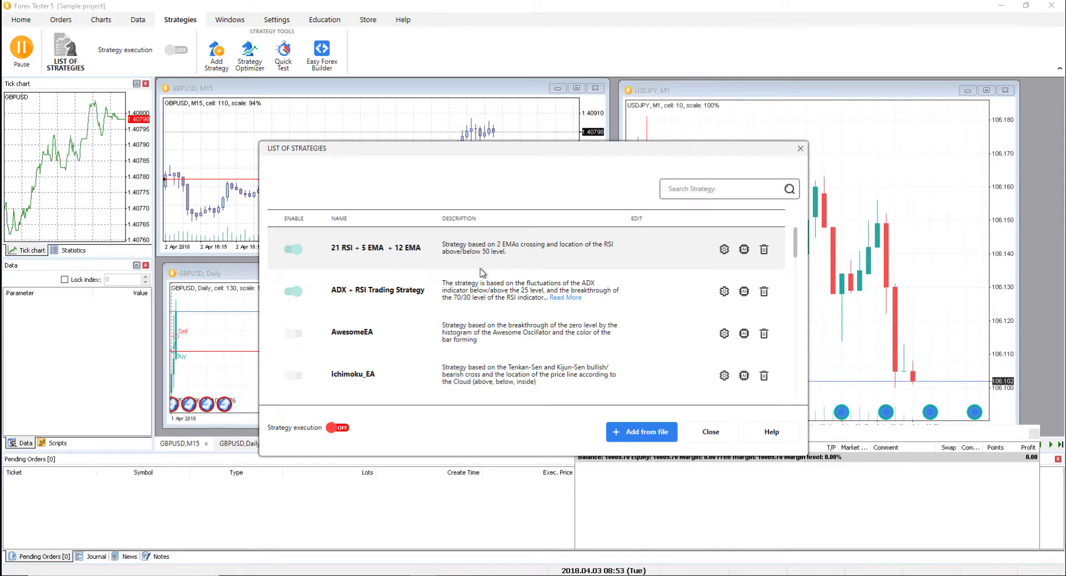
pyautogui.scroll(-2, 482, 277)
pyautogui.scroll(-5, 469, 345)
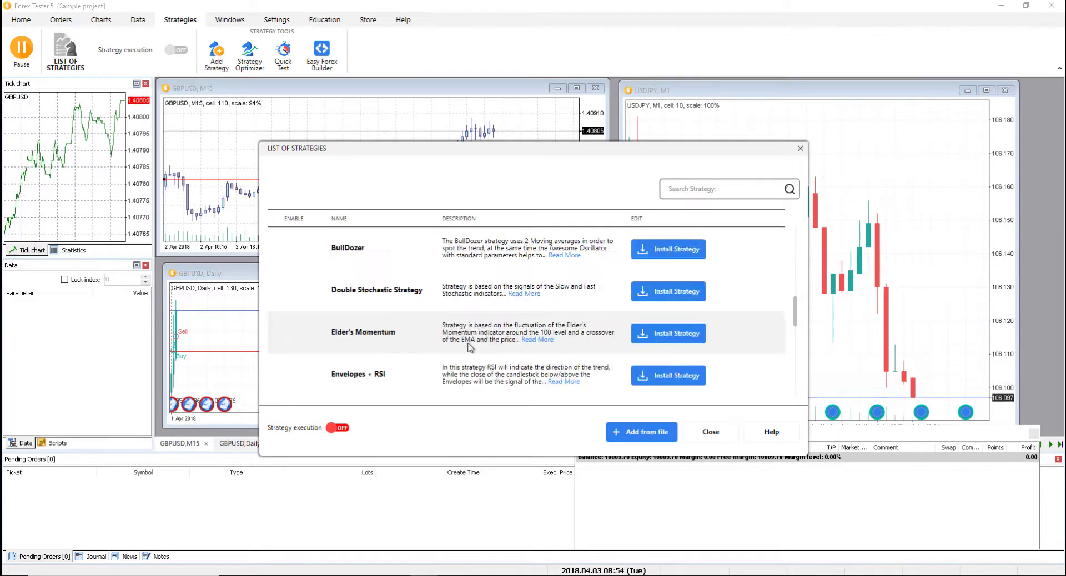
pyautogui.scroll(-3, 469, 344)
pyautogui.scroll(-5, 469, 344)
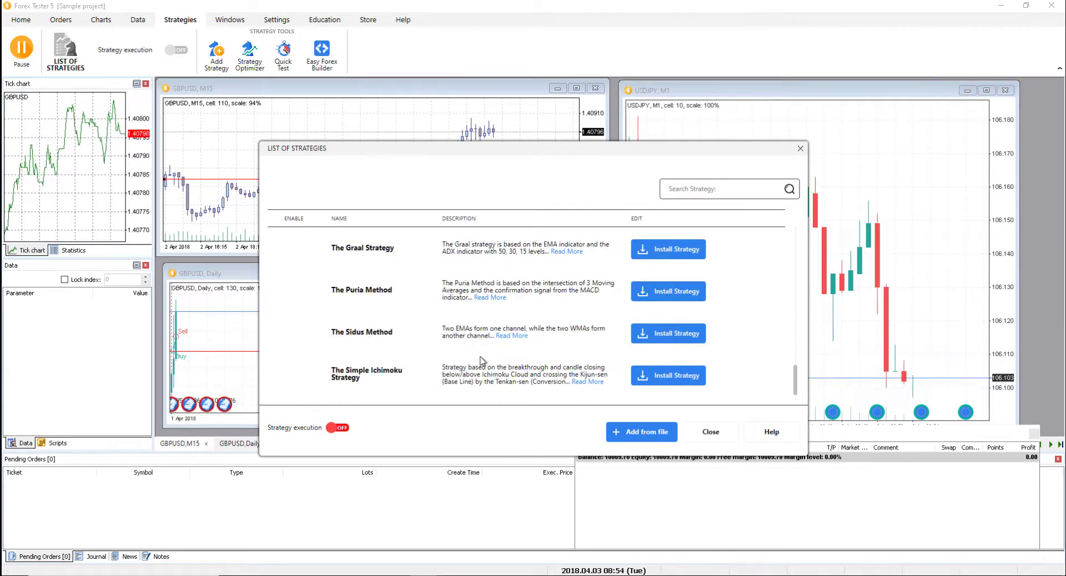
pyautogui.click(624, 435)
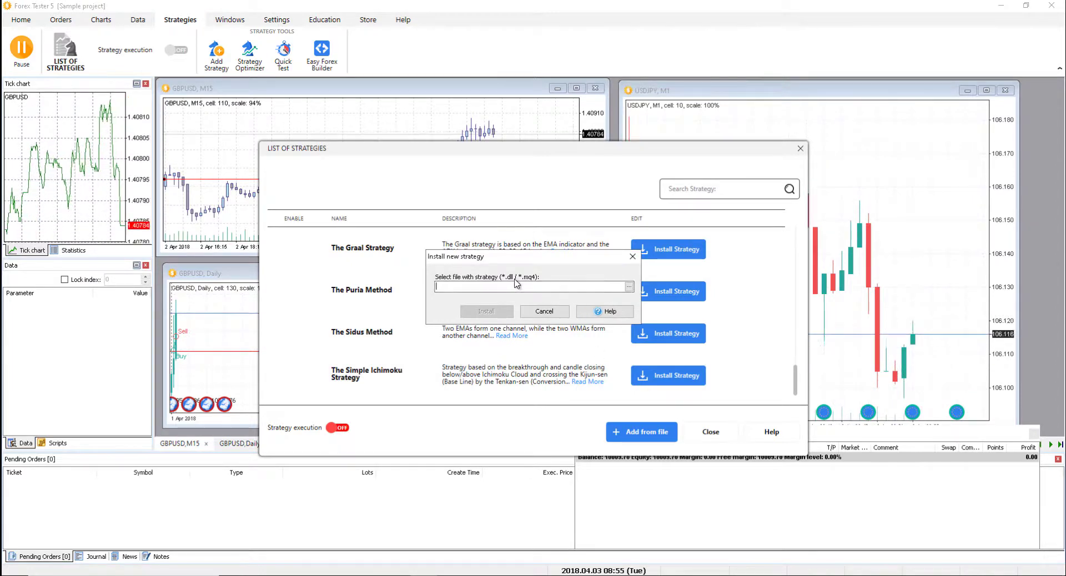
pyautogui.click(544, 312)
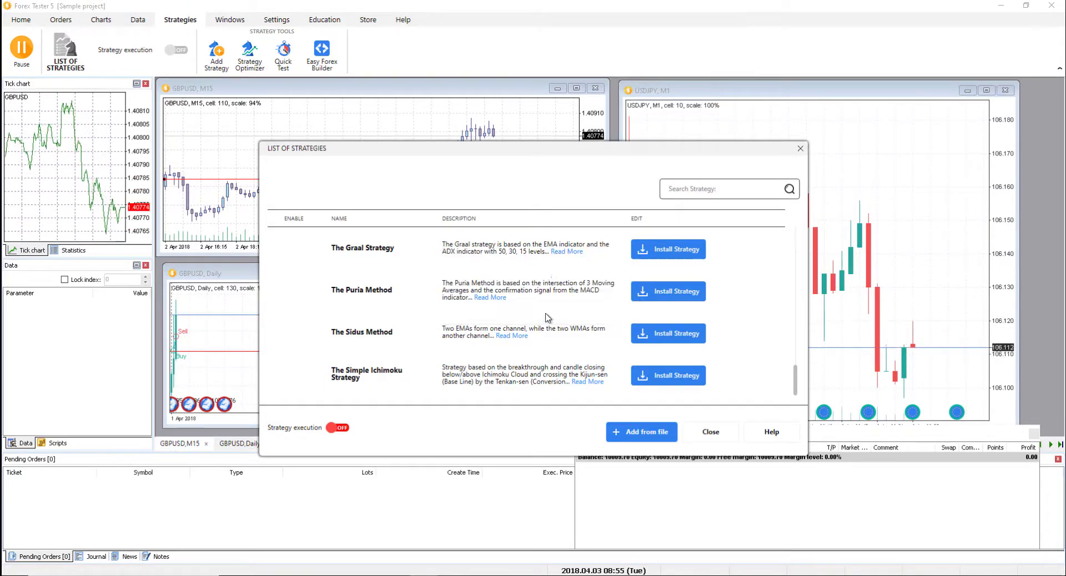
# Scroll back up to installed strategies like 21 RSI + 5 EMA + 12 EMA and AwesomeEA
pyautogui.scroll(1, 550, 342)
pyautogui.scroll(1, 550, 342)
pyautogui.scroll(4, 550, 342)
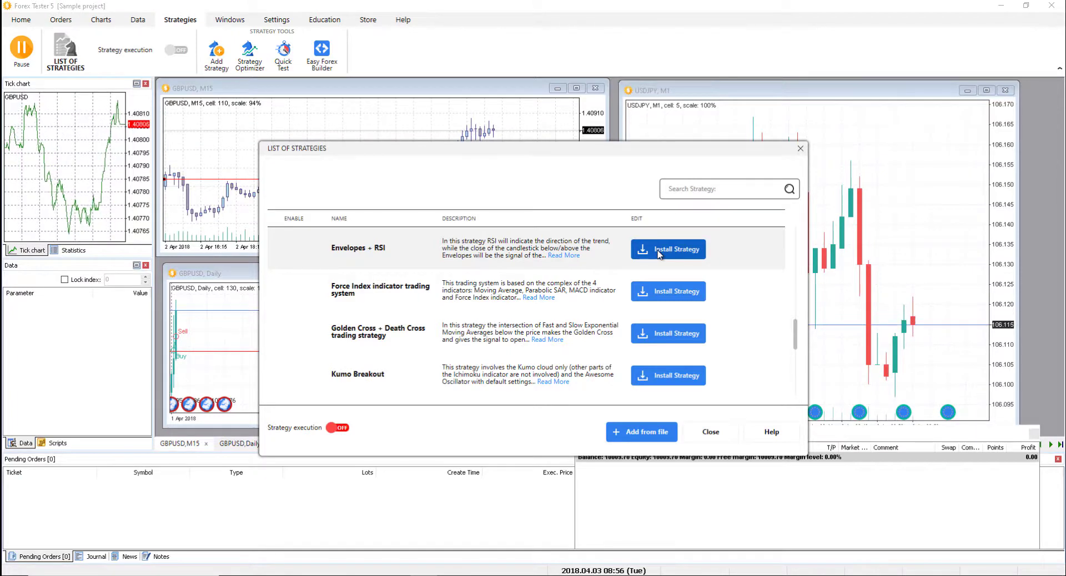
pyautogui.scroll(1, 659, 254)
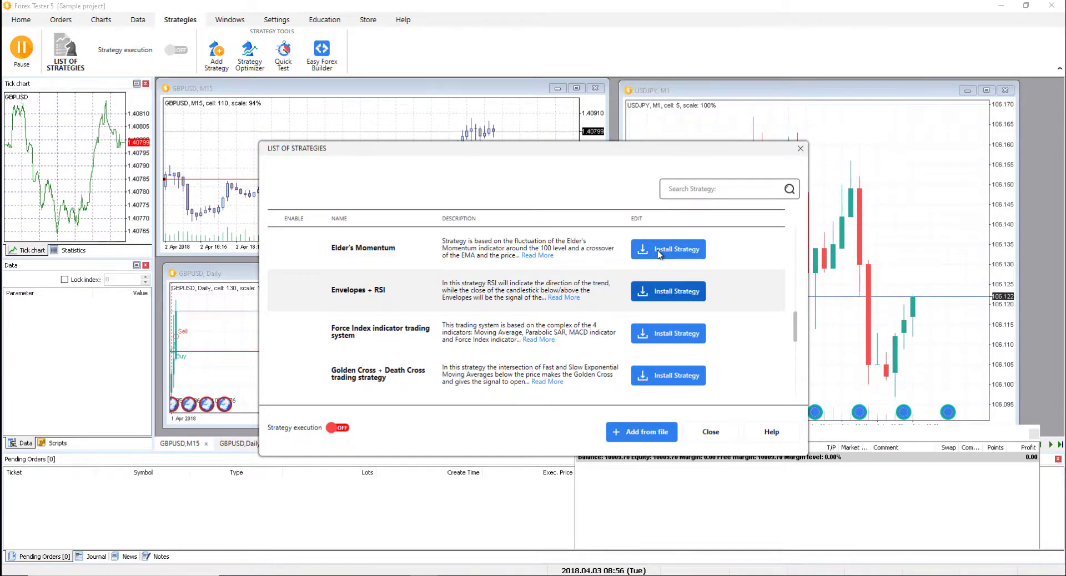
pyautogui.scroll(4, 644, 265)
pyautogui.scroll(3, 641, 269)
pyautogui.scroll(2, 640, 272)
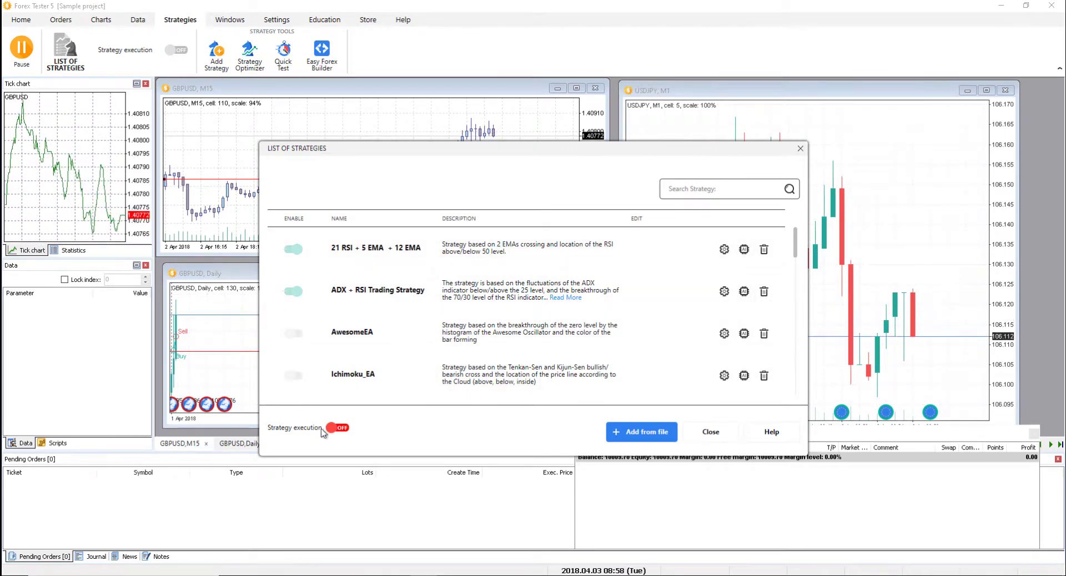
# Turn strategy execution on, then review and close the 21 RSI + 5 EMA + 12 EMA parameters
pyautogui.click(339, 428)
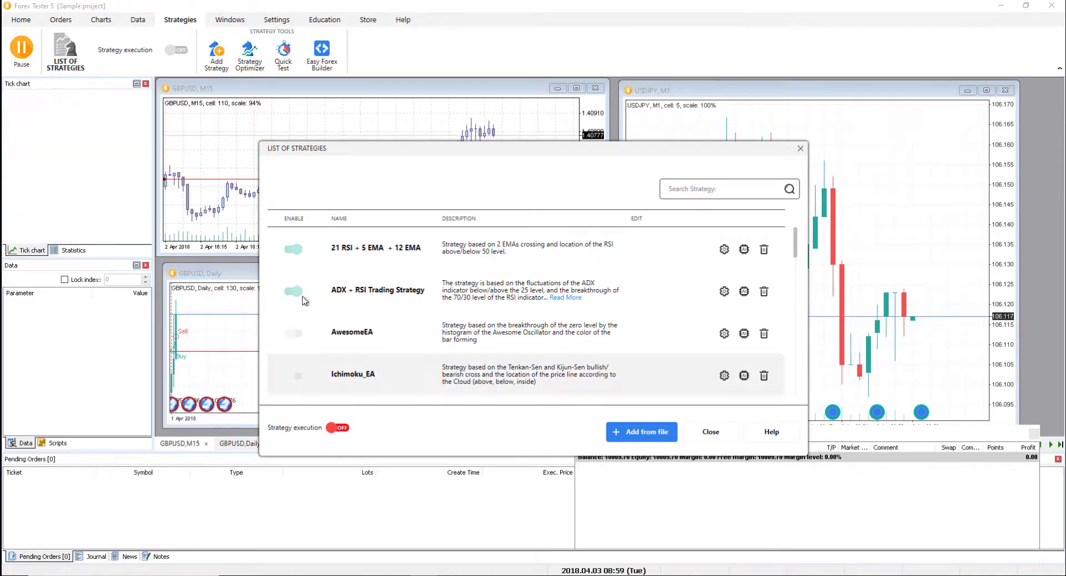
pyautogui.click(340, 430)
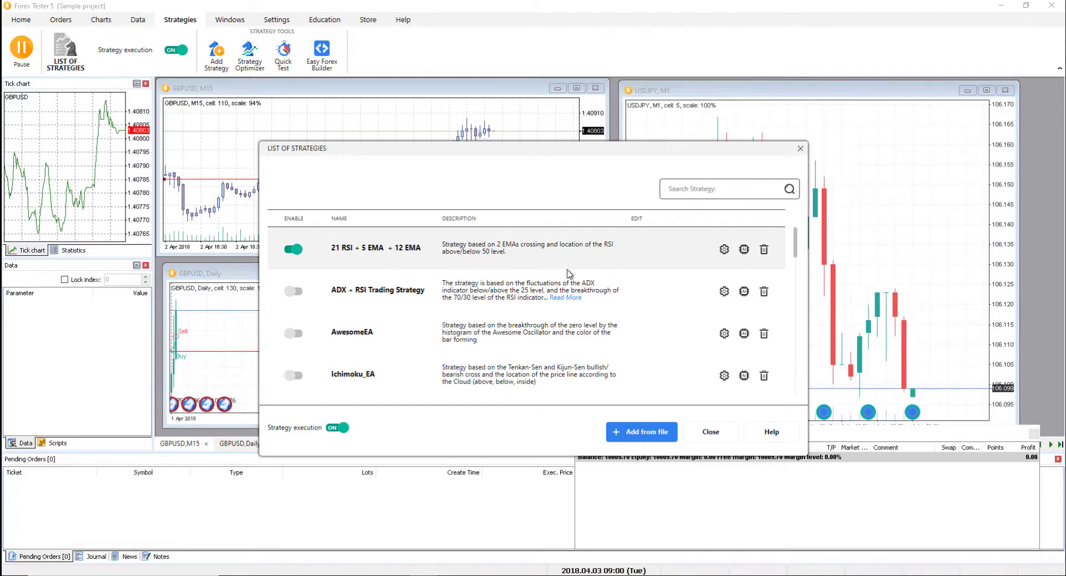
pyautogui.click(725, 250)
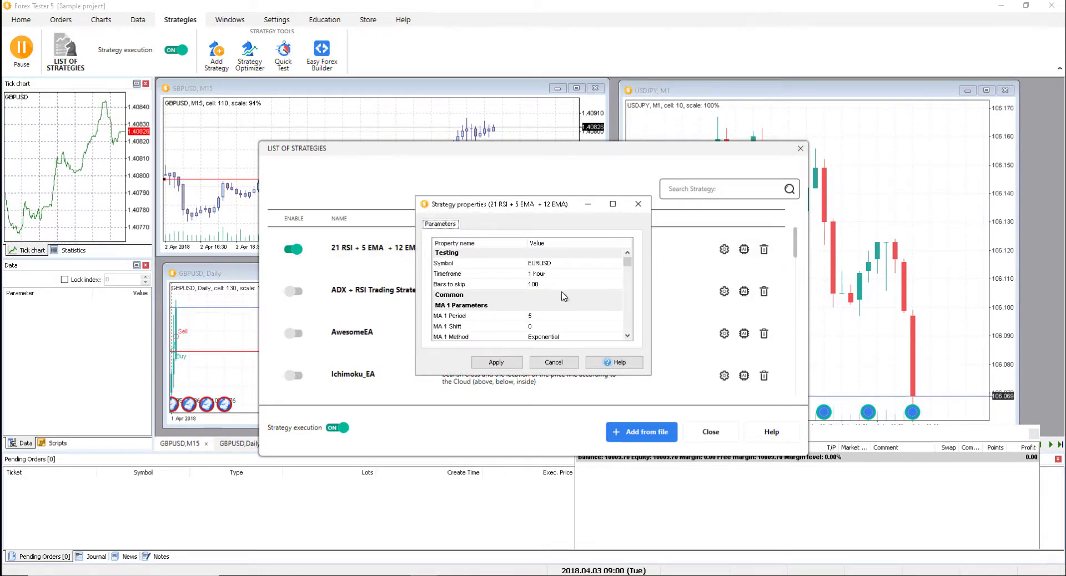
pyautogui.moveTo(630, 265)
pyautogui.mouseDown()
pyautogui.moveTo(634, 295)
pyautogui.moveTo(633, 259)
pyautogui.mouseUp()
pyautogui.click(629, 322)
pyautogui.click(564, 365)
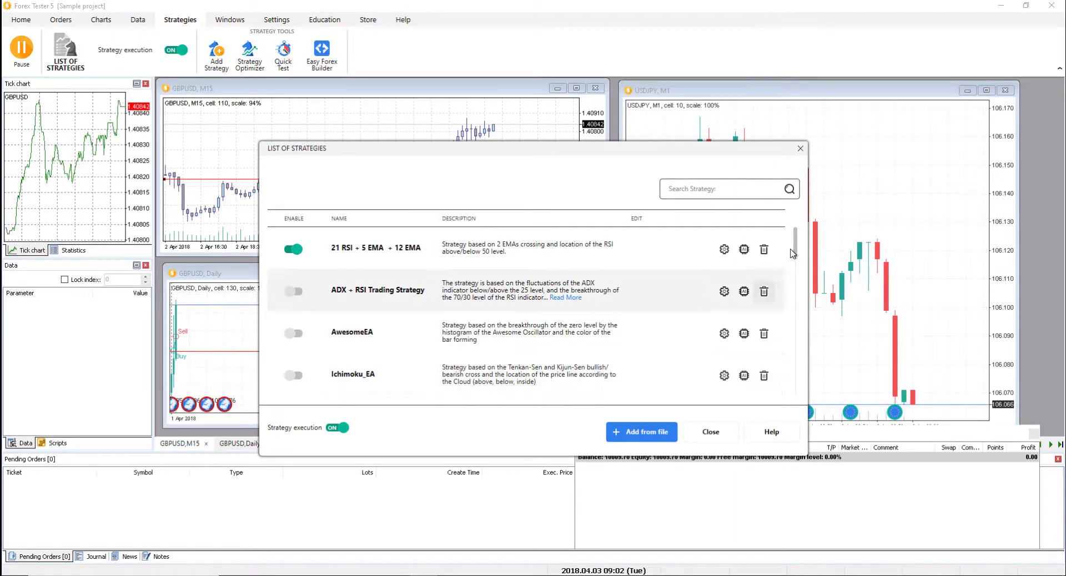
# Open the optimizer for the 21 RSI strategy and view its algorithm choices, then close the optimizer and strategy list
pyautogui.click(743, 250)
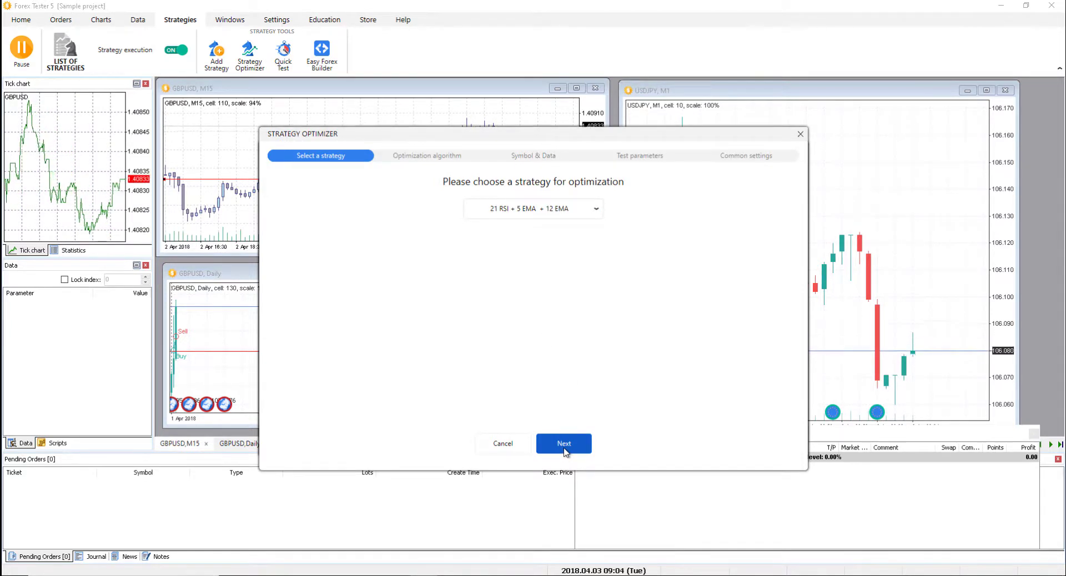
pyautogui.click(564, 444)
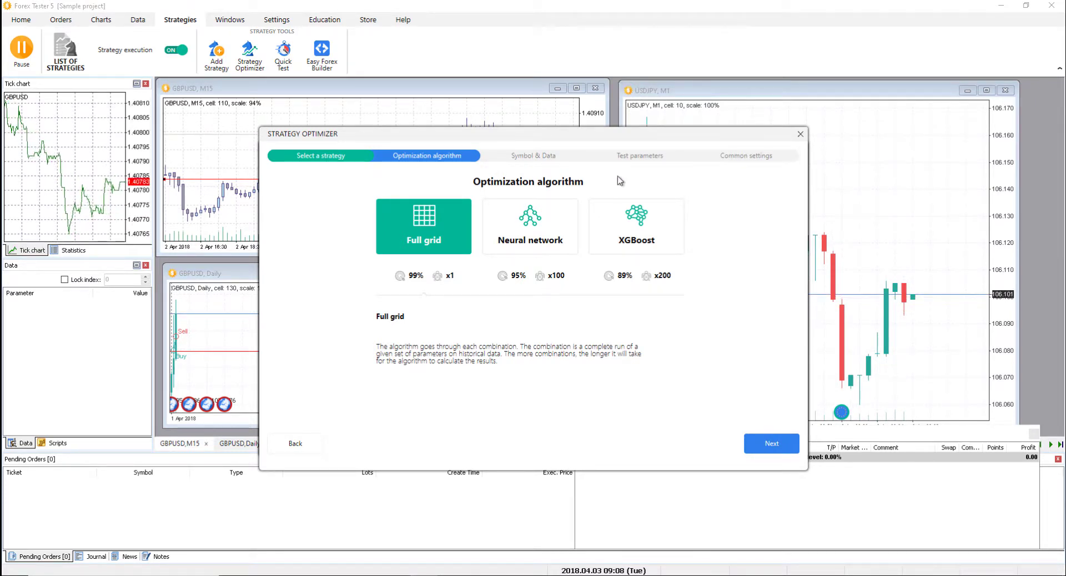
pyautogui.click(801, 135)
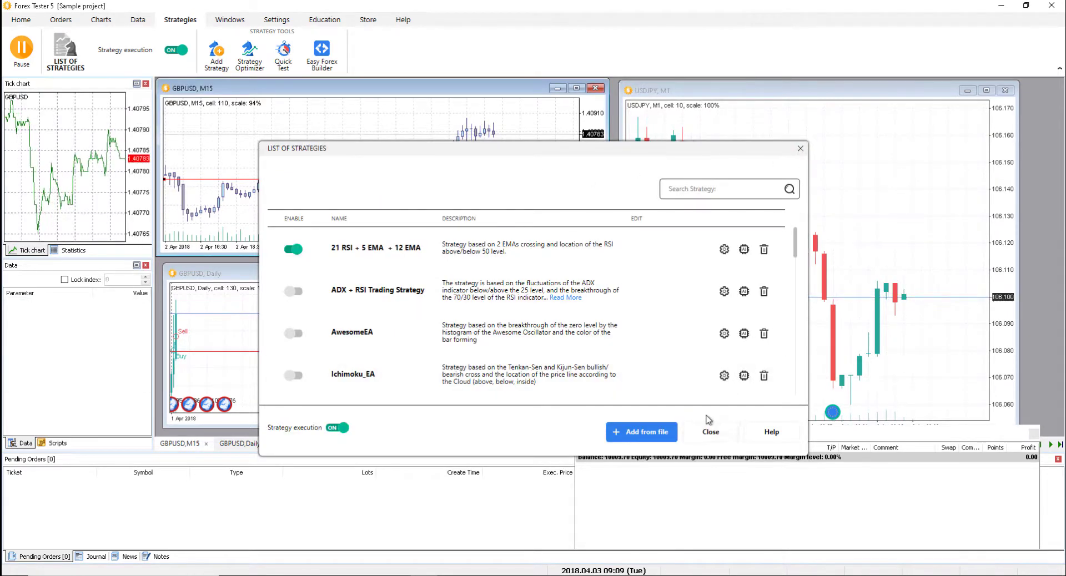
pyautogui.click(800, 150)
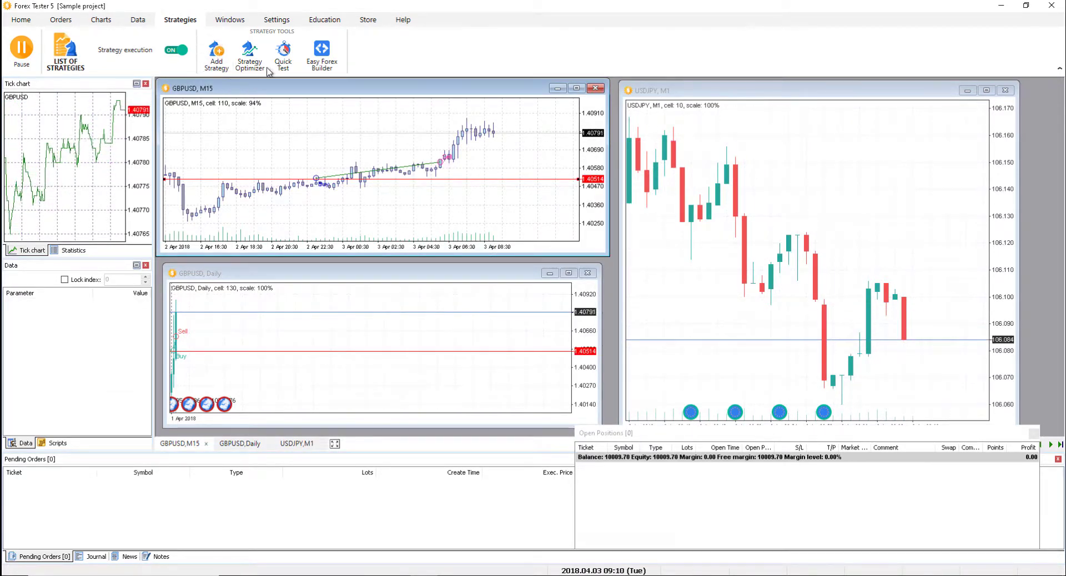
pyautogui.click(140, 20)
pyautogui.click(166, 21)
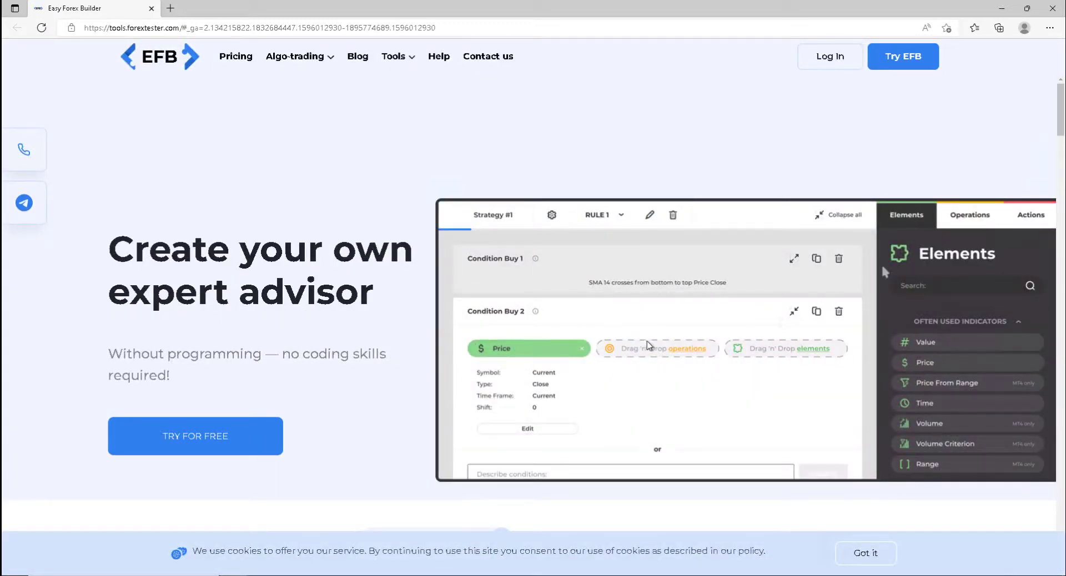
pyautogui.scroll(-4, 605, 416)
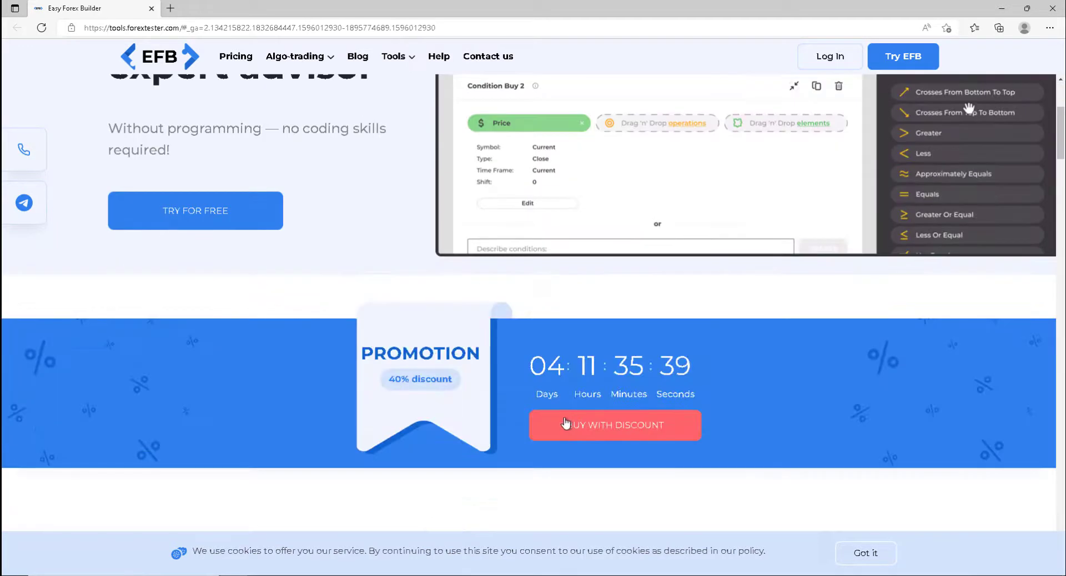
pyautogui.scroll(1, 564, 417)
pyautogui.scroll(3, 564, 418)
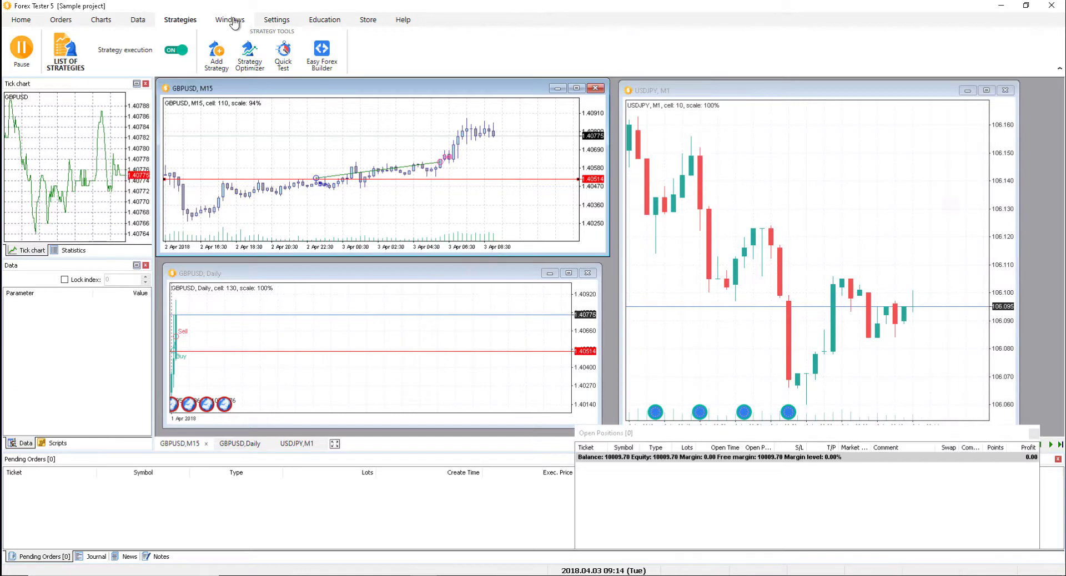
# Open Account History, enlarge it to show all trade columns, and dock it beside the charts
pyautogui.click(232, 21)
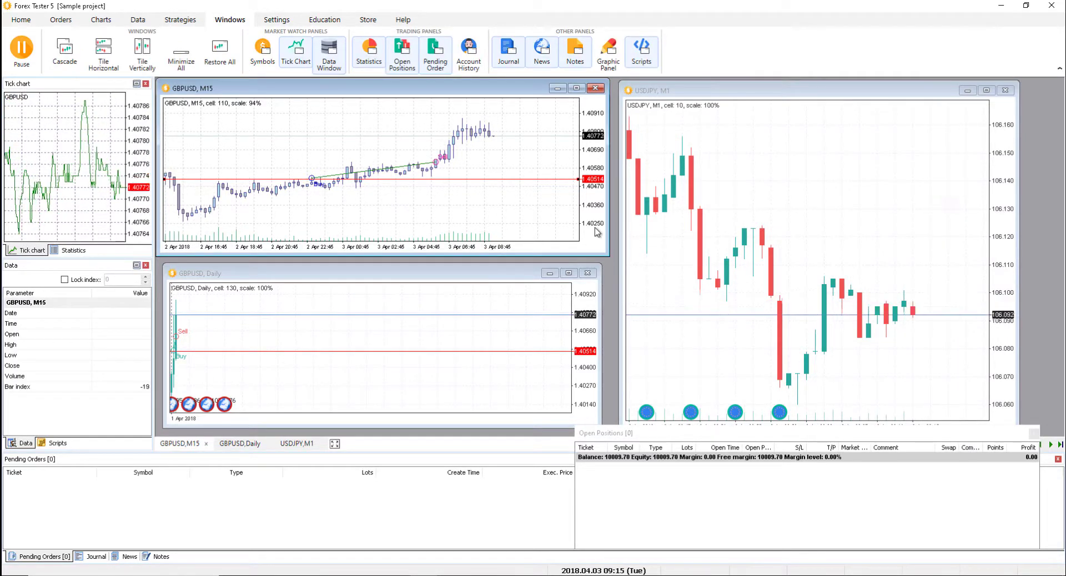
pyautogui.click(474, 66)
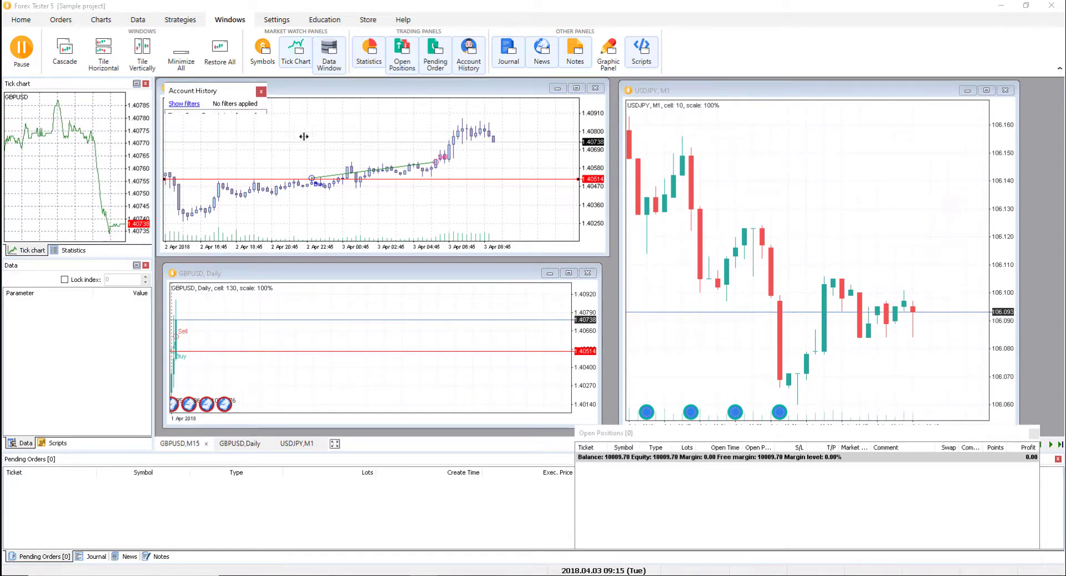
pyautogui.moveTo(211, 91); pyautogui.dragTo(324, 94)
pyautogui.moveTo(374, 118); pyautogui.dragTo(380, 305)
pyautogui.moveTo(432, 209); pyautogui.dragTo(784, 209)
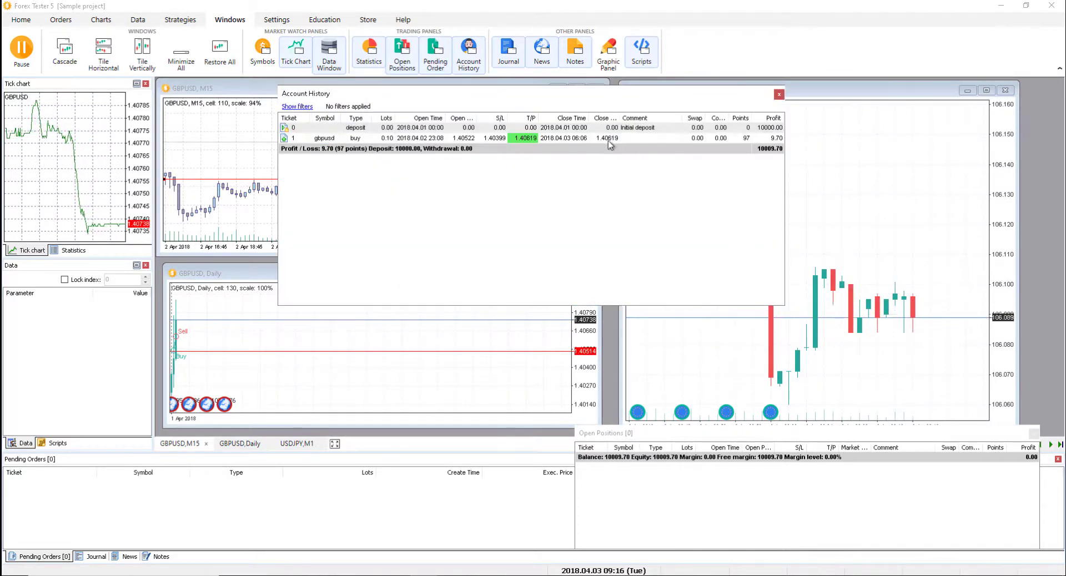
pyautogui.moveTo(506, 107)
pyautogui.mouseDown()
pyautogui.moveTo(607, 217)
pyautogui.moveTo(714, 307)
pyautogui.moveTo(988, 268)
pyautogui.mouseUp()
# Add the News panel and pop Statistics out of the tick chart panel, then close it
pyautogui.click(539, 56)
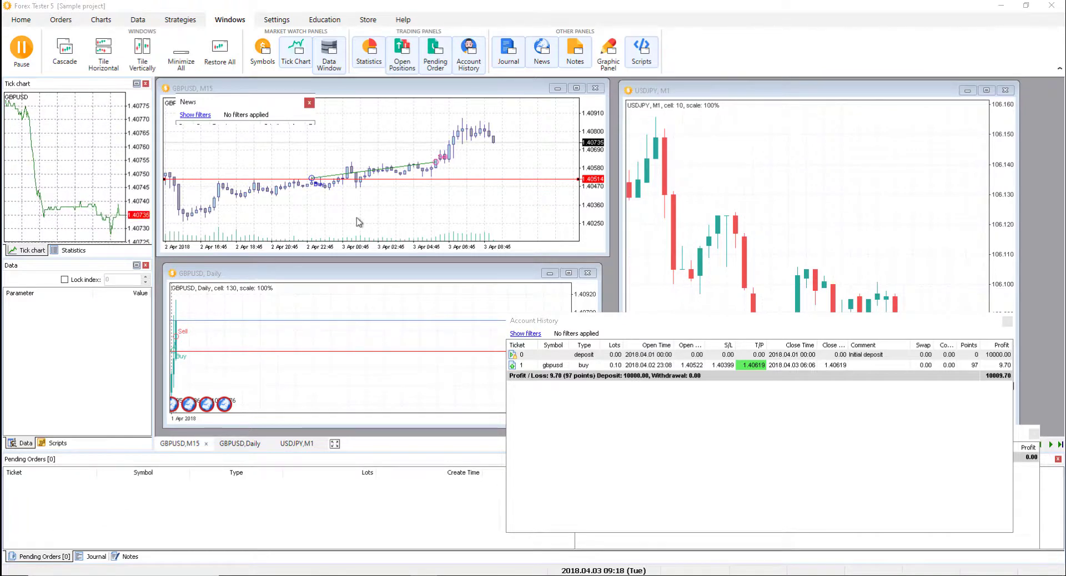
pyautogui.click(359, 65)
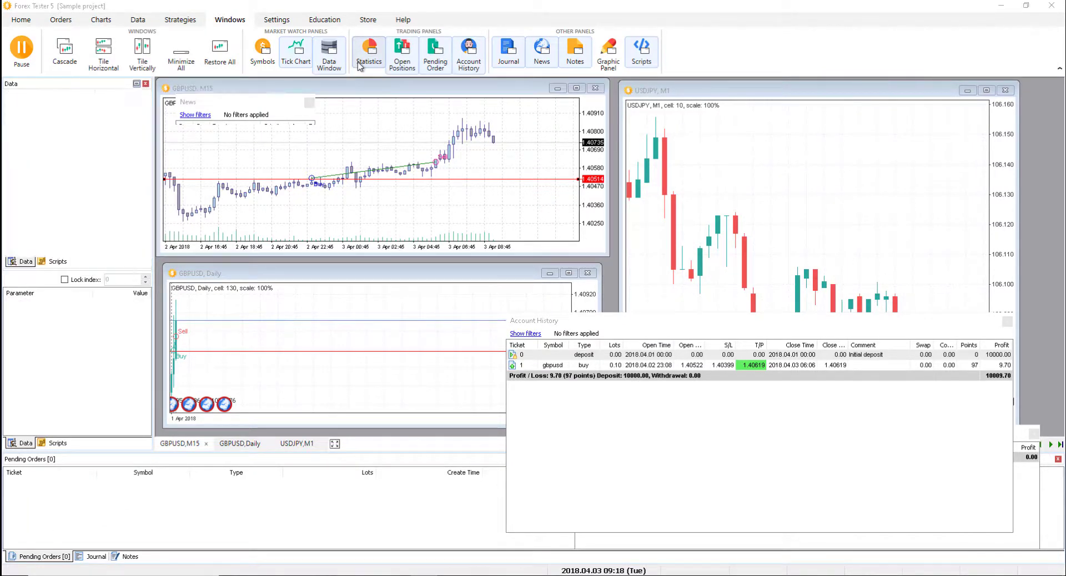
pyautogui.click(359, 65)
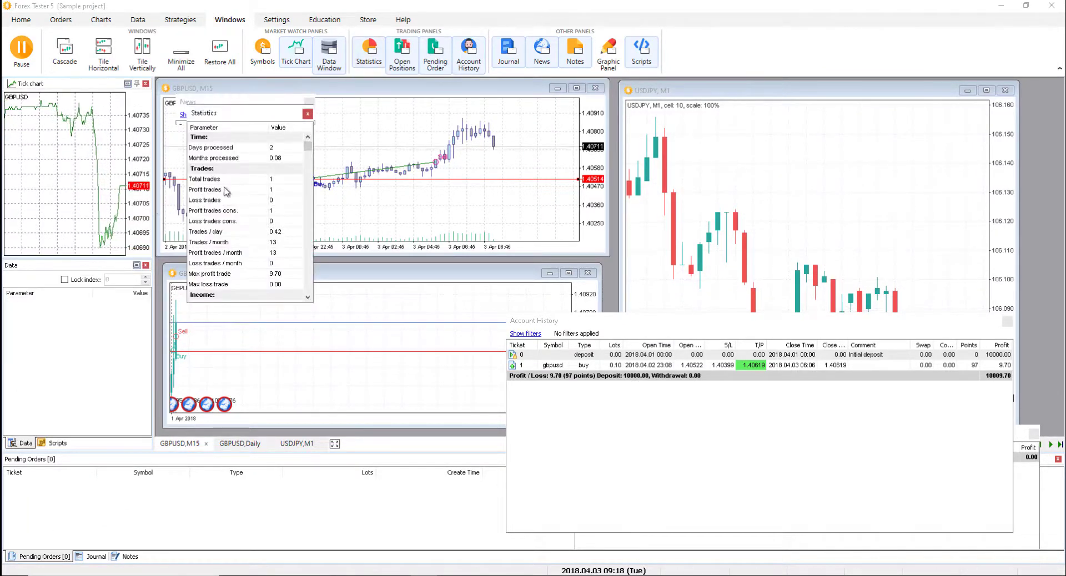
pyautogui.click(307, 114)
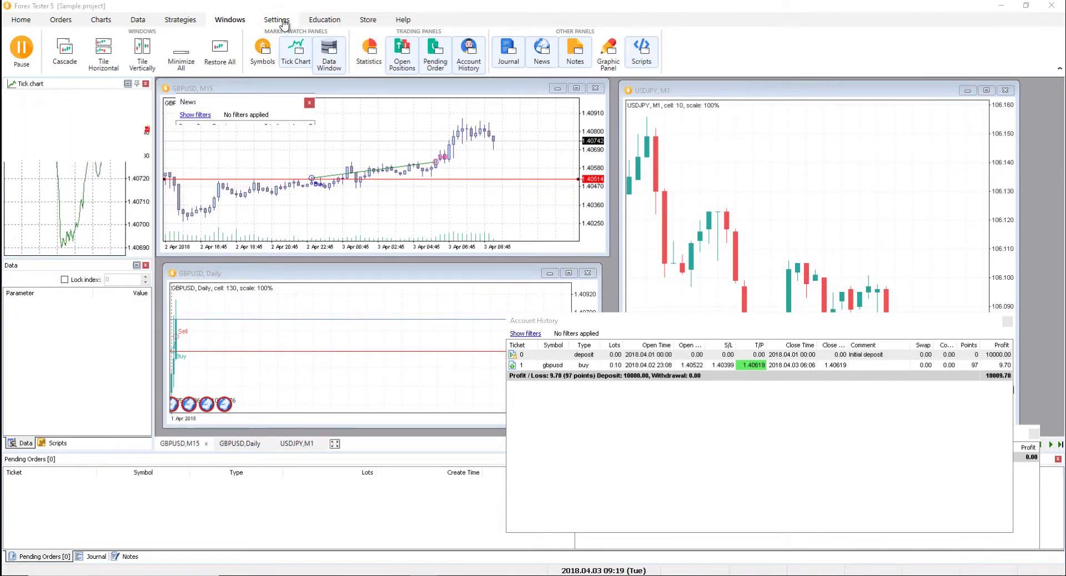
pyautogui.click(280, 21)
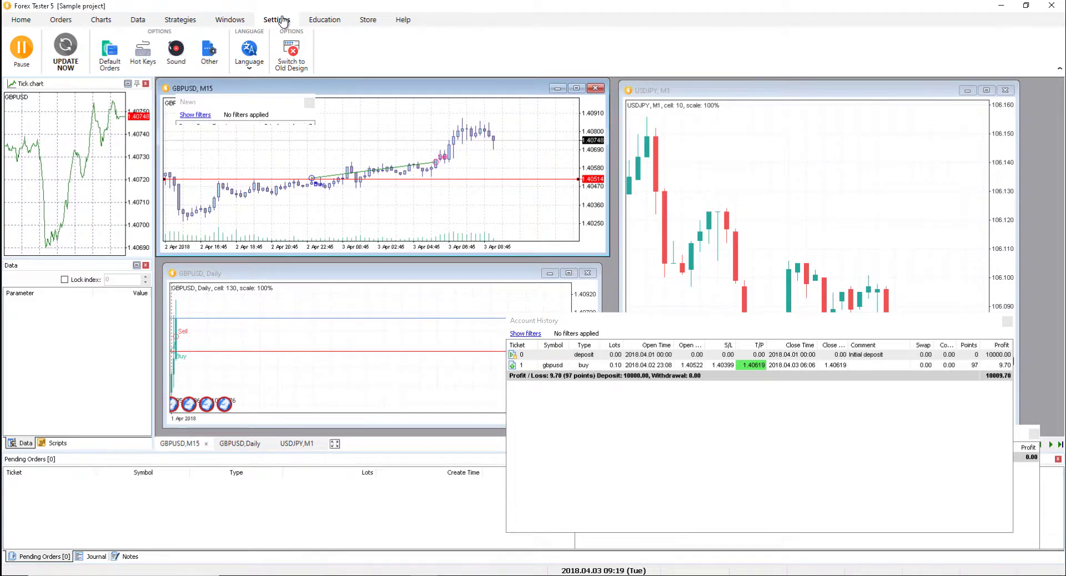
# Preview the Forex Basics course from the Education tab and close it
pyautogui.click(320, 22)
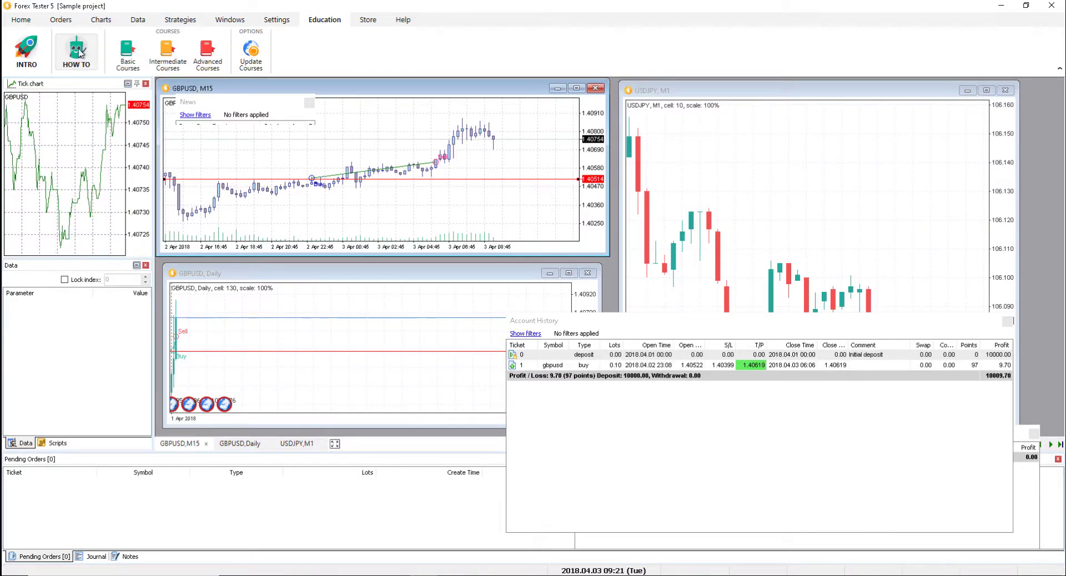
pyautogui.click(124, 63)
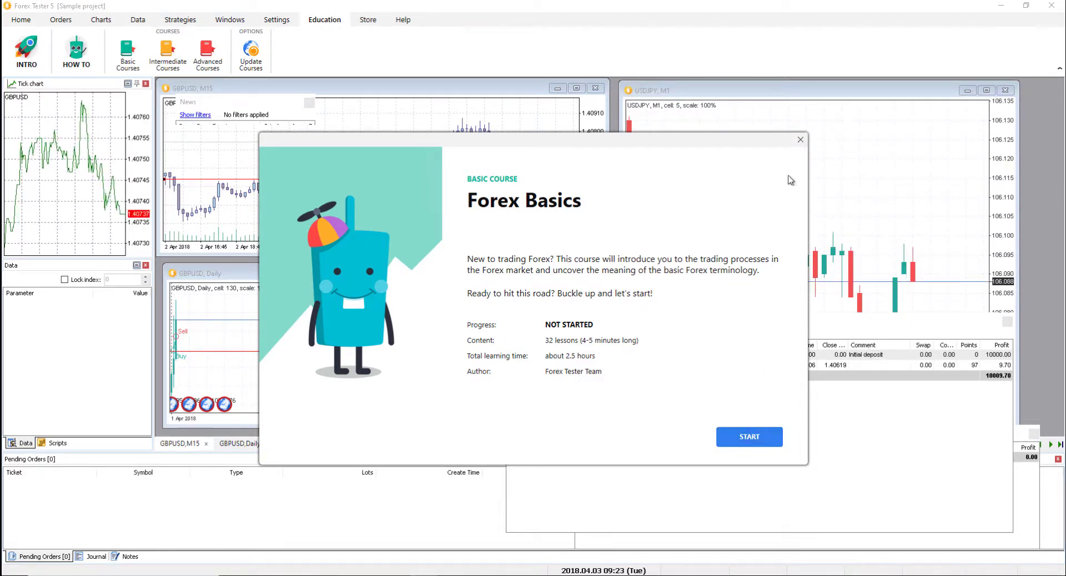
pyautogui.click(800, 140)
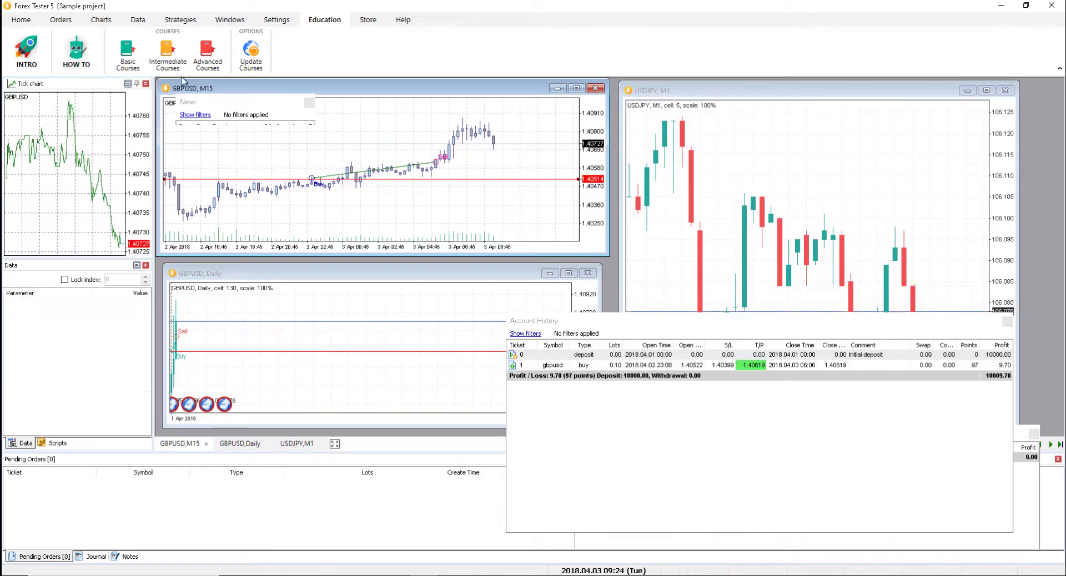
# Check the Intermediate and Advanced course notices, then view the Store's subscriptions and add-ons
pyautogui.click(170, 64)
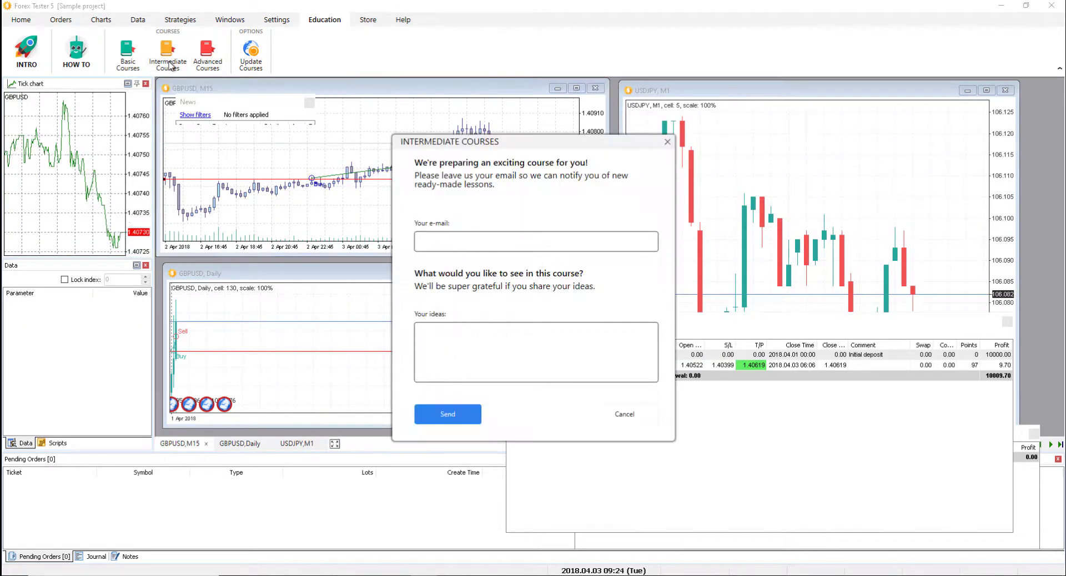
pyautogui.click(596, 421)
pyautogui.click(207, 55)
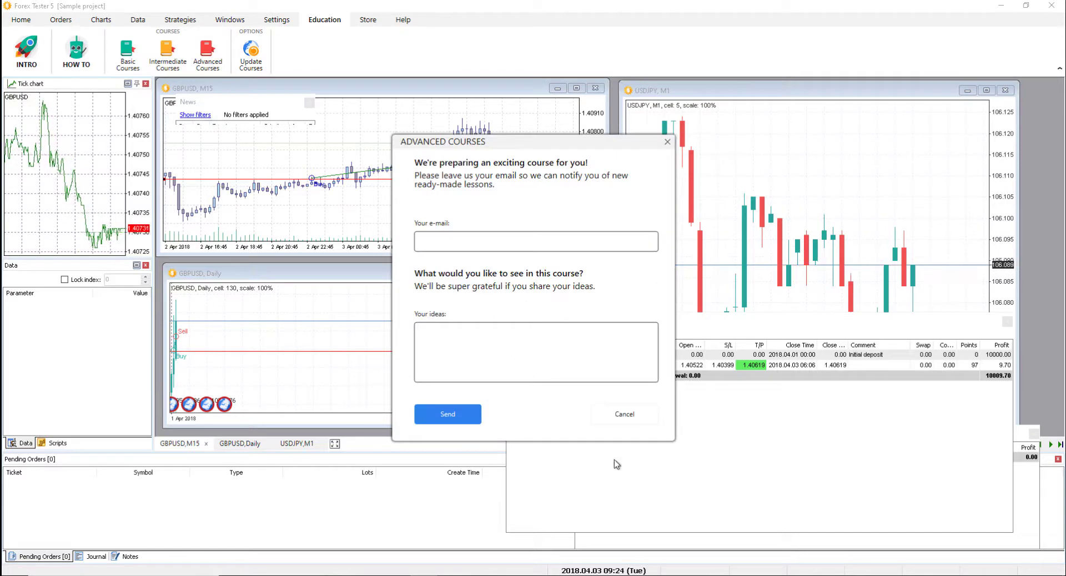
pyautogui.click(616, 419)
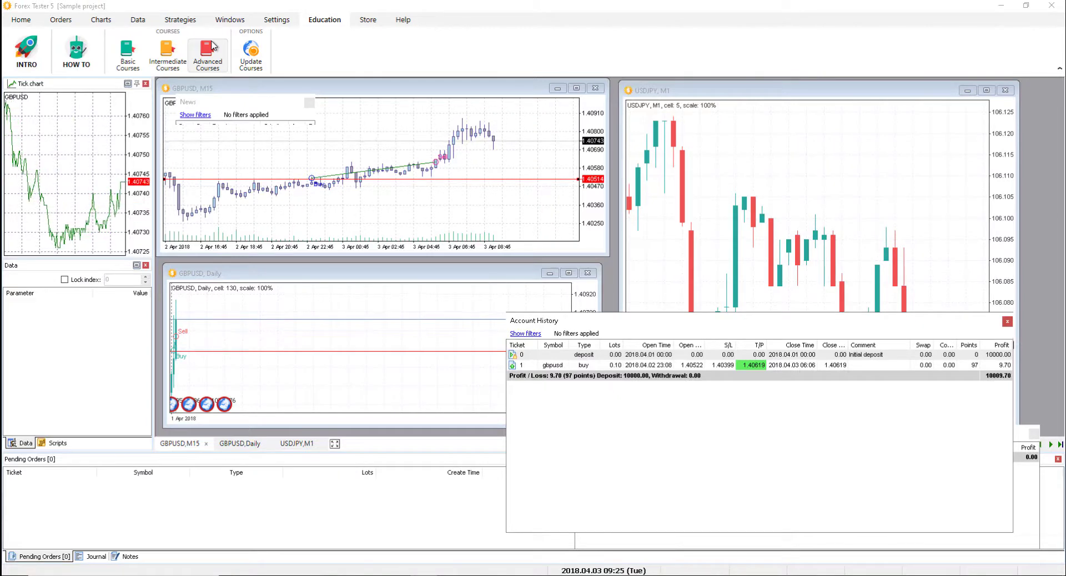
pyautogui.click(369, 22)
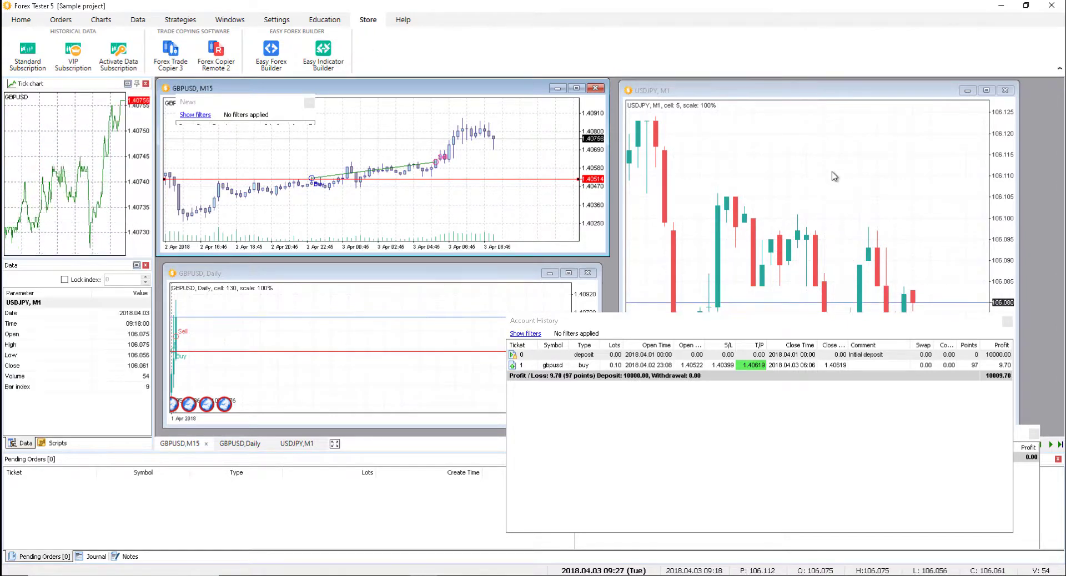
# Close the Account History panel to reveal the USDJPY chart and return to Strategies
pyautogui.click(1007, 322)
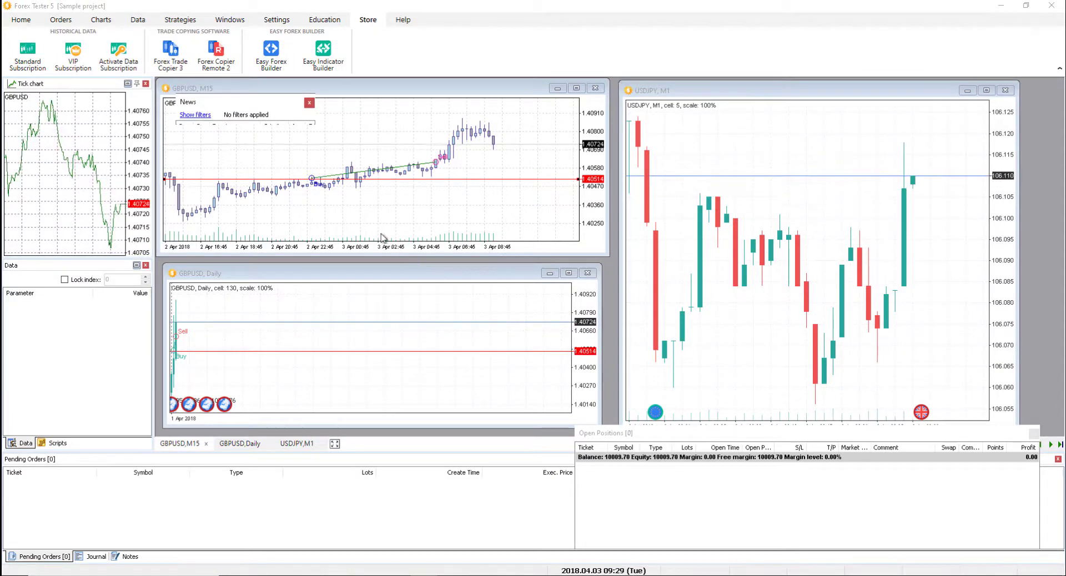
pyautogui.click(172, 21)
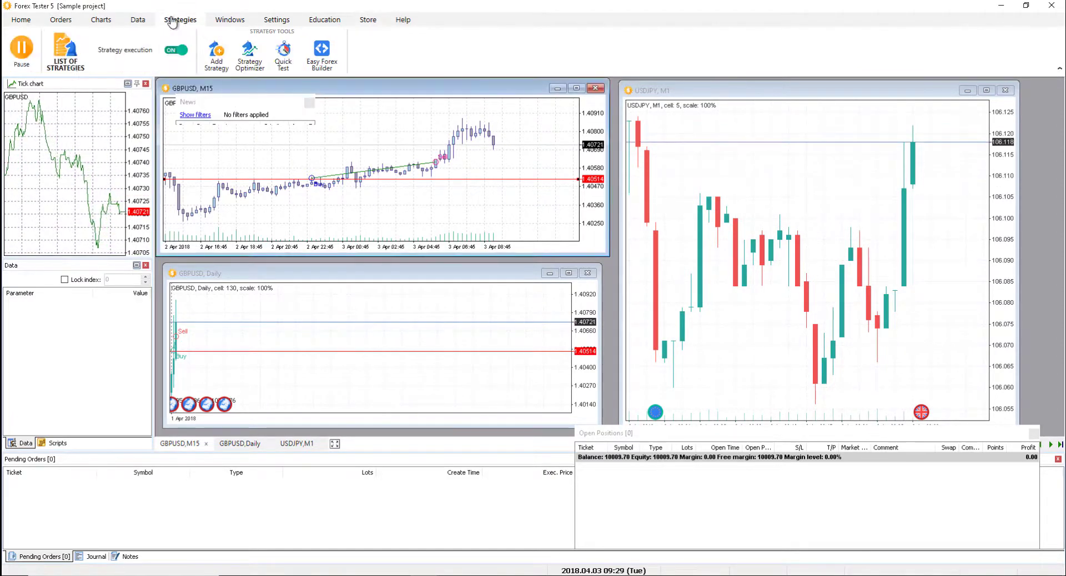